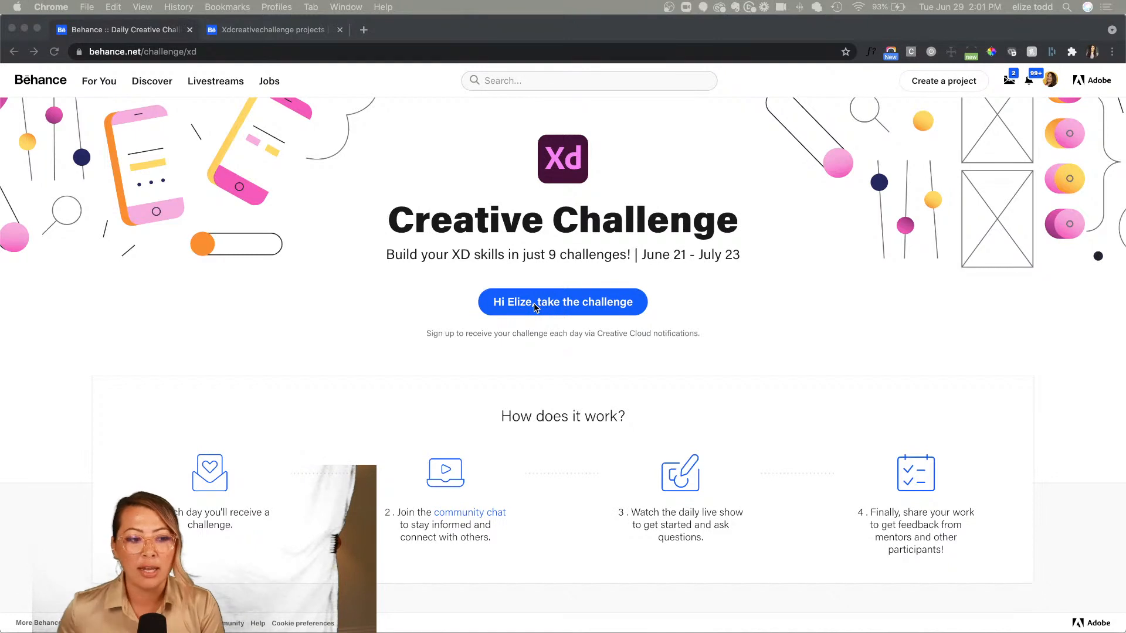
- Examine the Creative Challenge page, including how the challenge works and the daily challenge cards from Mood Board to Info Page
left_click(487, 32)
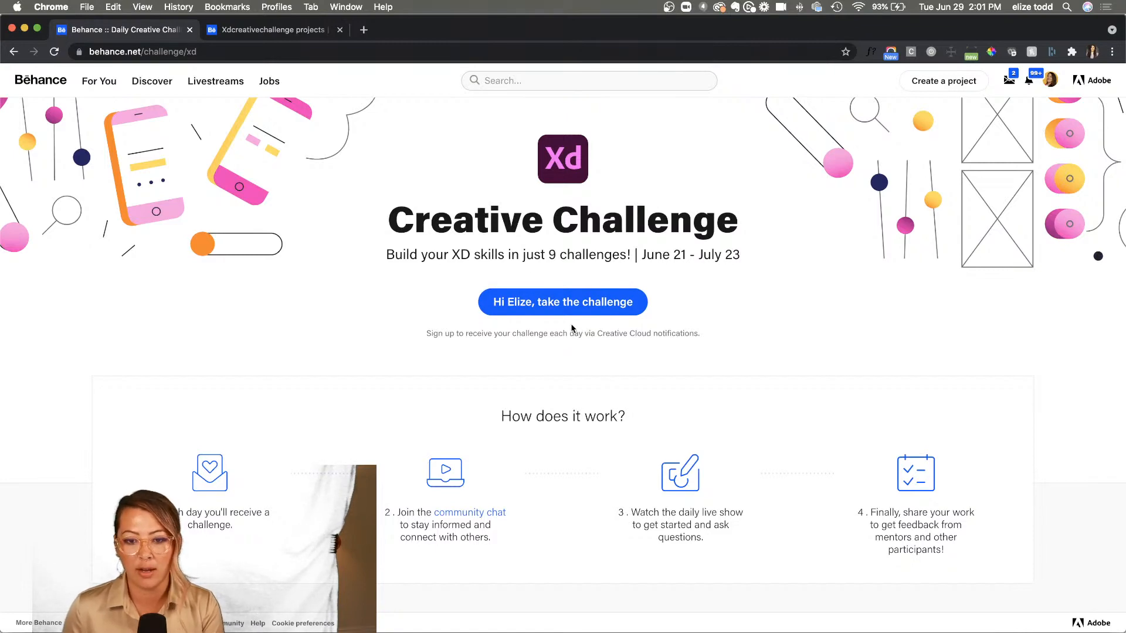
scroll(561, 322, "down", 3)
scroll(280, 260, "down", 10)
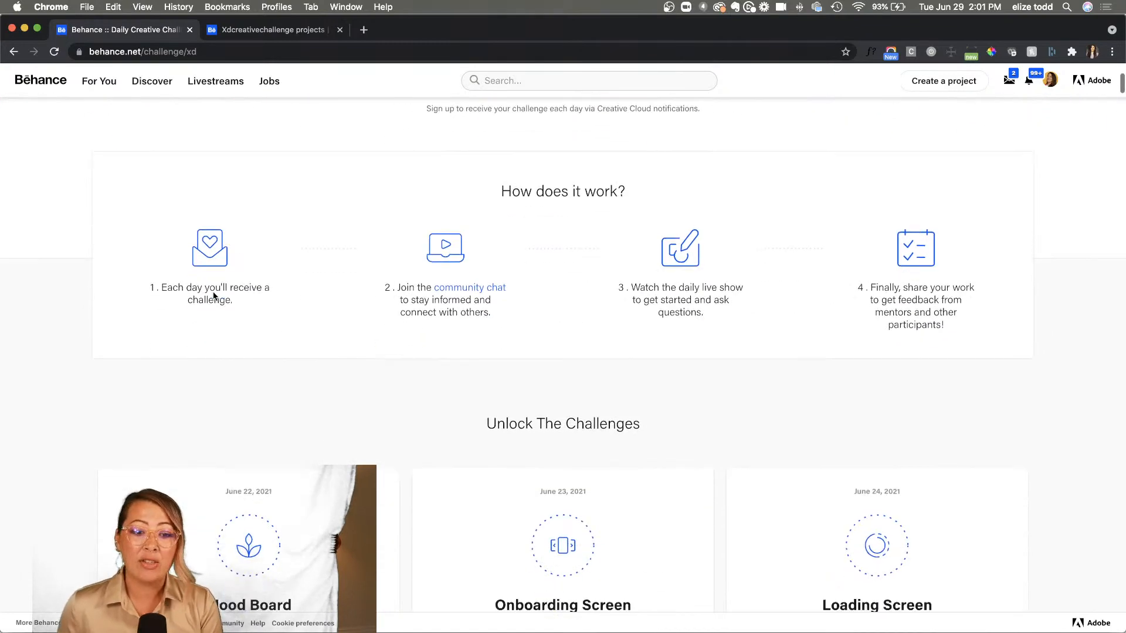
scroll(453, 287, "down", 4)
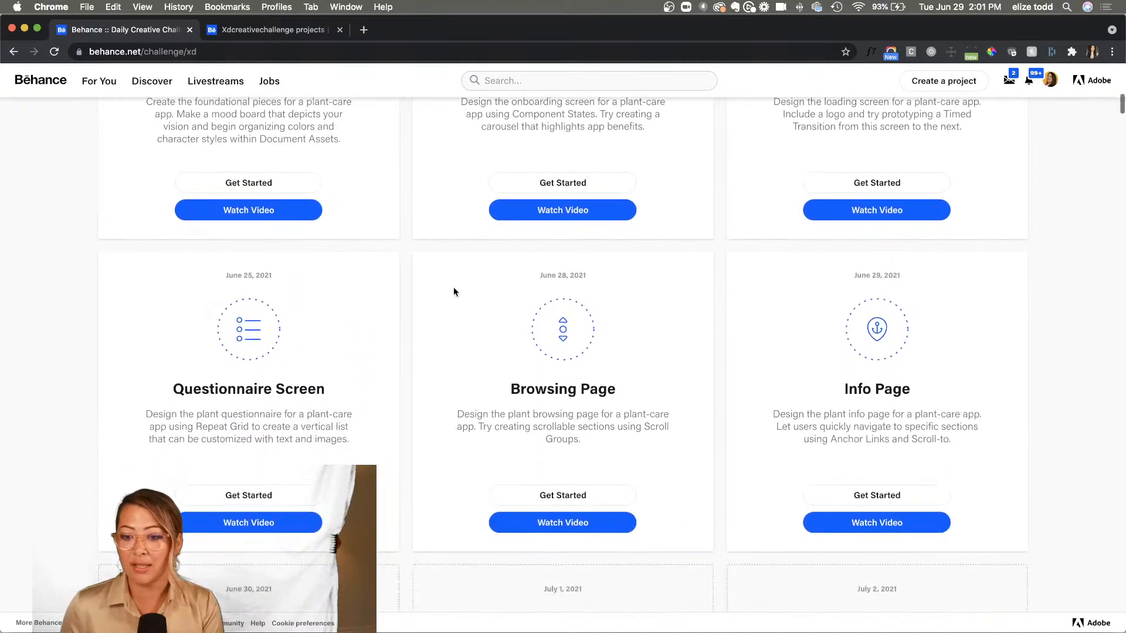
scroll(537, 366, "up", 4)
scroll(557, 382, "down", 1)
scroll(557, 382, "up", 3)
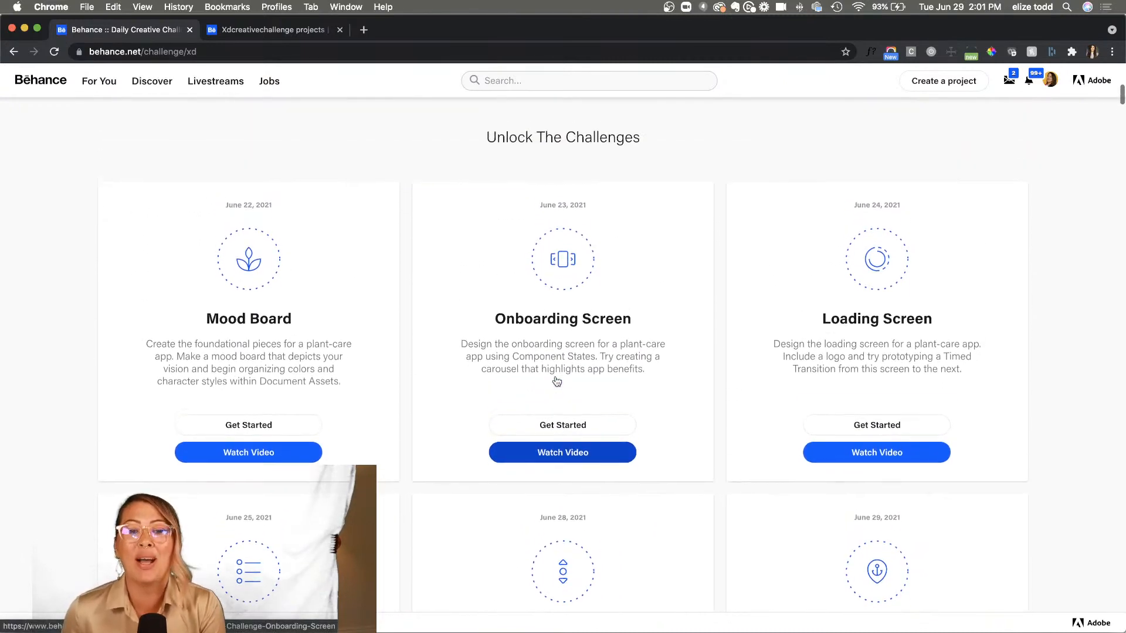
scroll(637, 366, "down", 1)
scroll(637, 366, "down", 4)
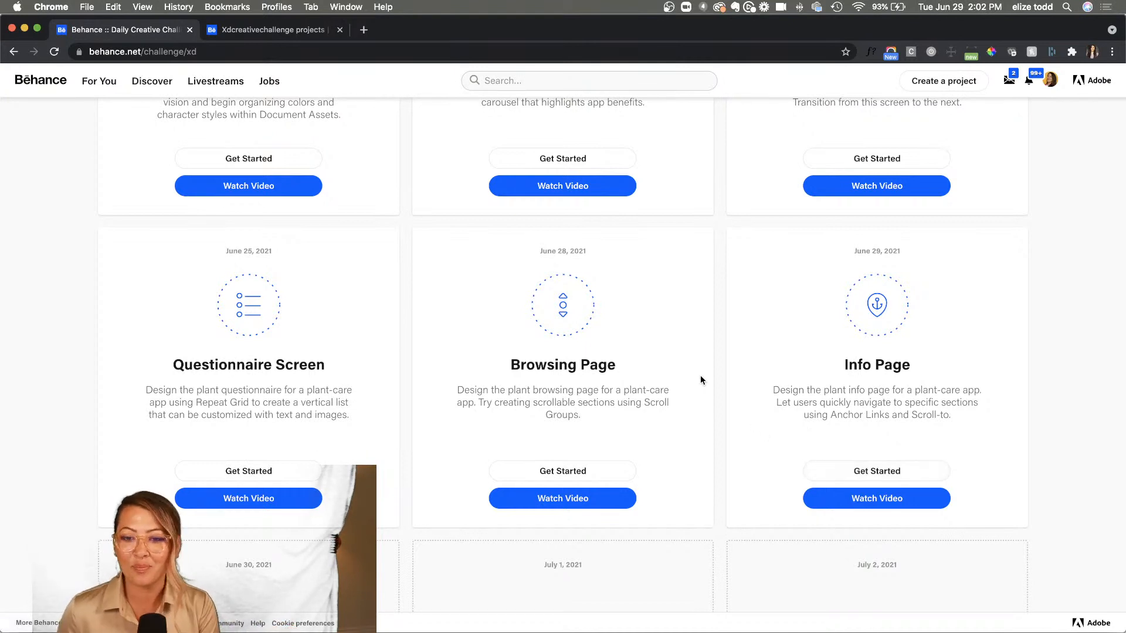
scroll(700, 378, "up", 10)
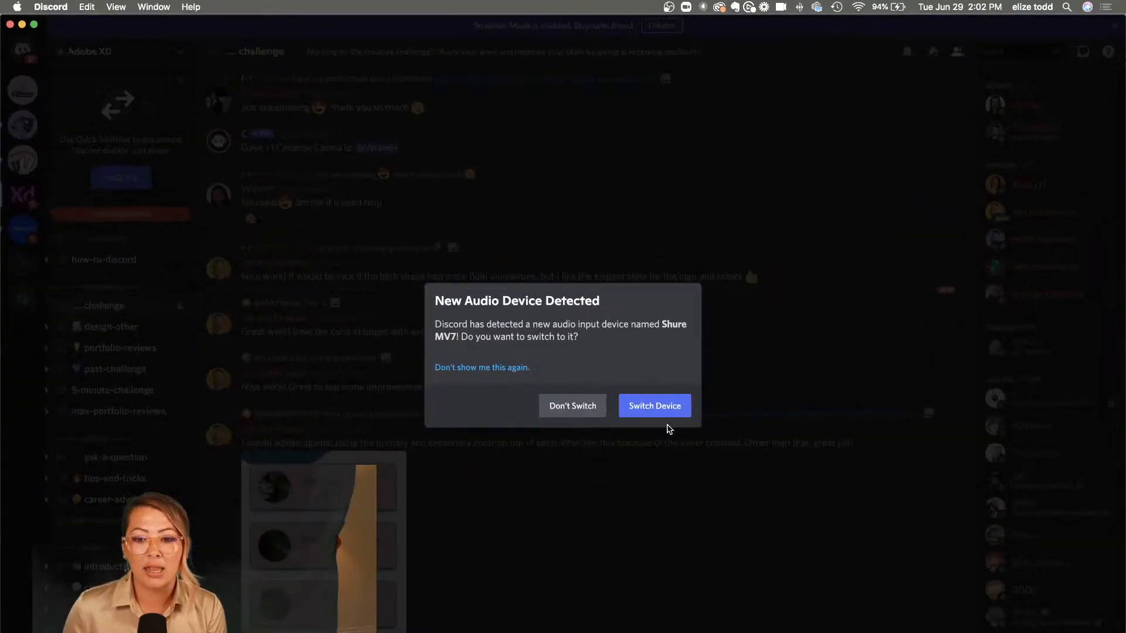
- In Discord, decline switching the audio input device, review the Adobe XD server's challenge channel and channel list, and minimize the window
left_click(573, 401)
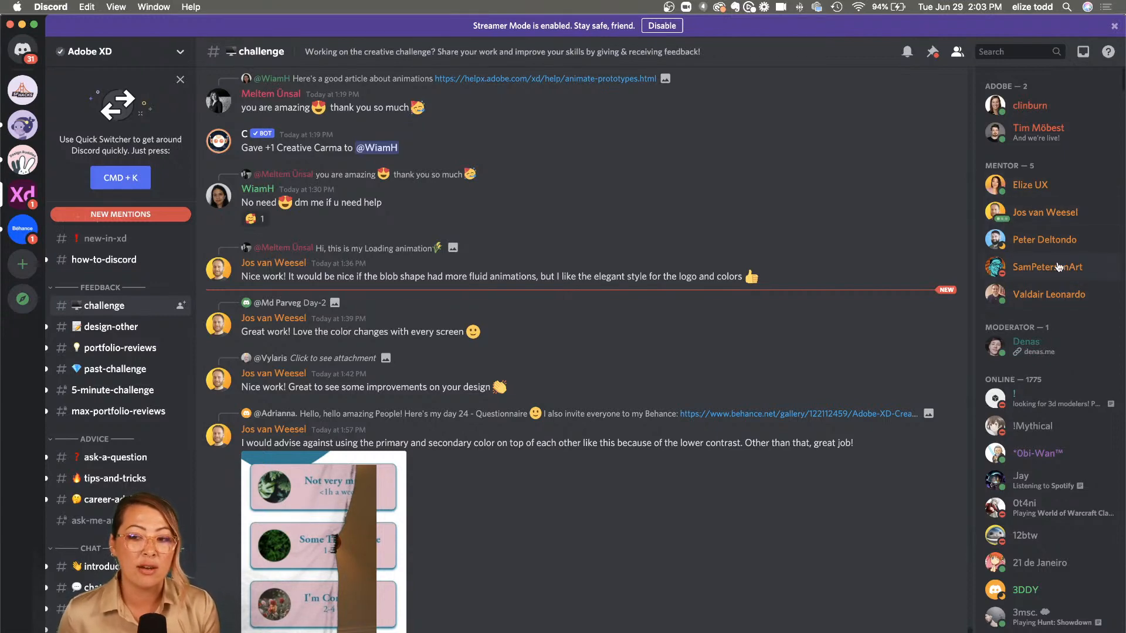
scroll(753, 275, "down", 3)
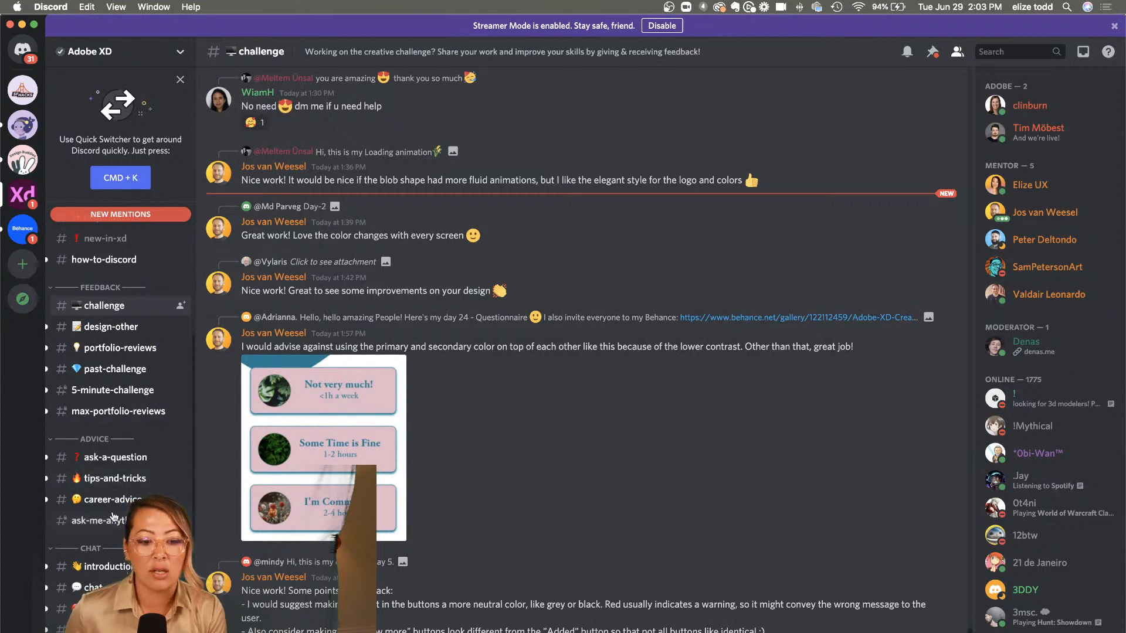
scroll(113, 516, "down", 1)
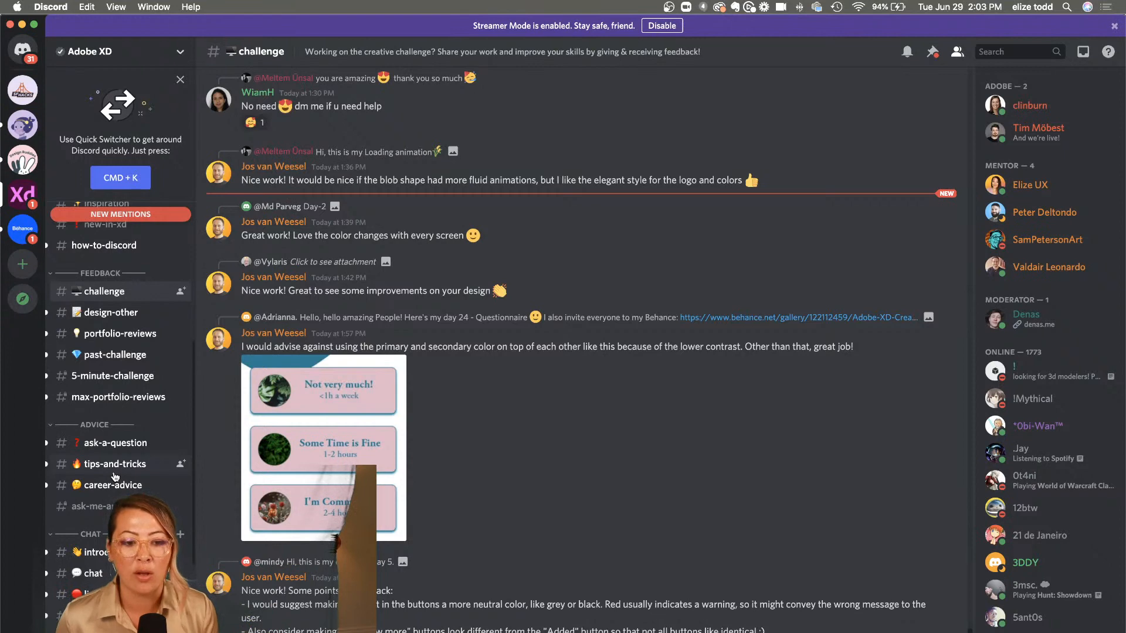
left_click(22, 25)
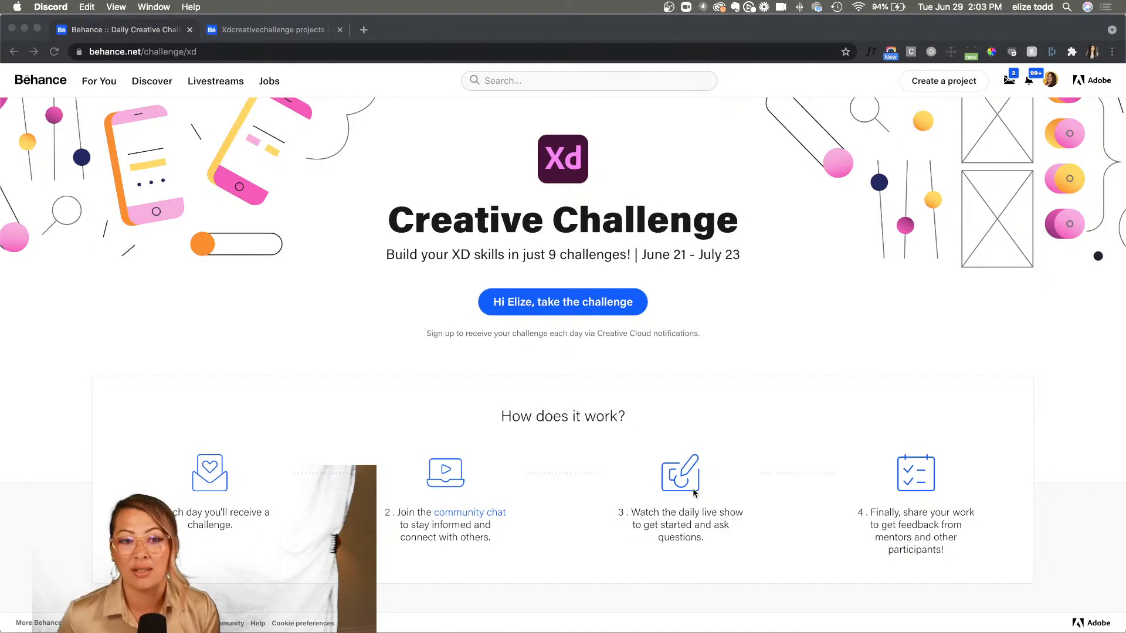
- In Chrome, open the "XD challenge - Browsing Page" project from the xdcreativechallenge search results and examine its screens
left_click(505, 32)
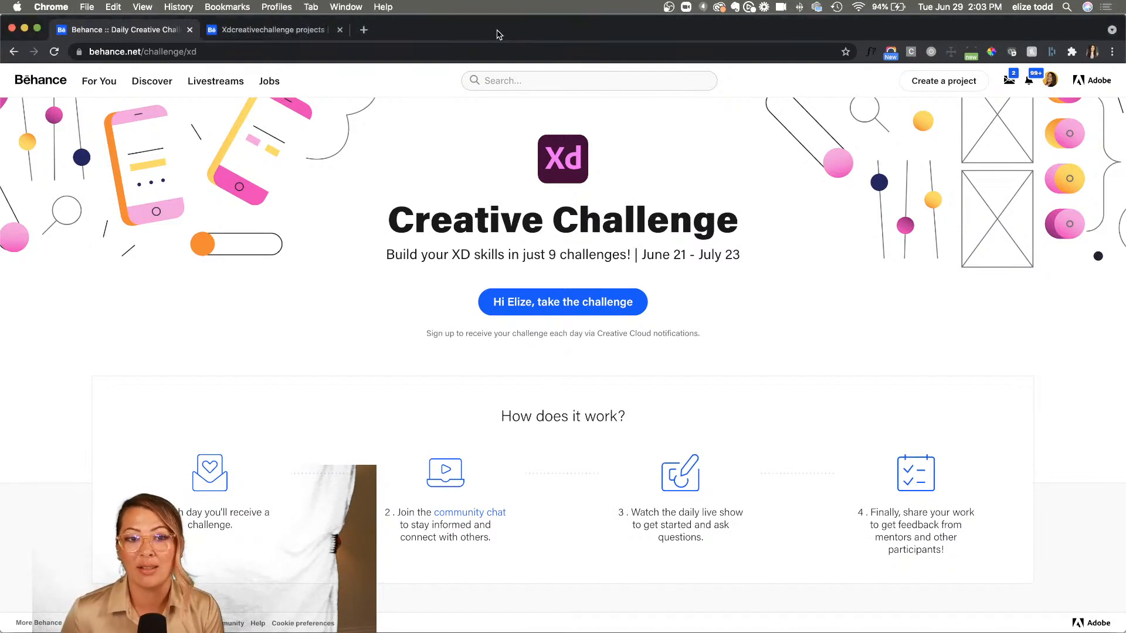
left_click(230, 31)
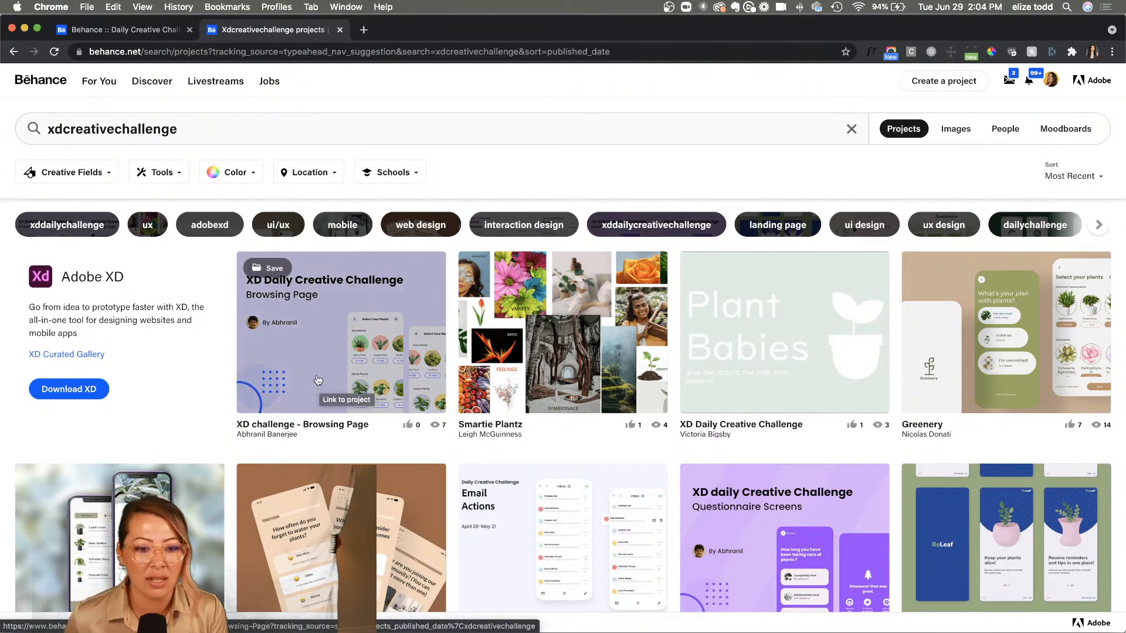
left_click(312, 359)
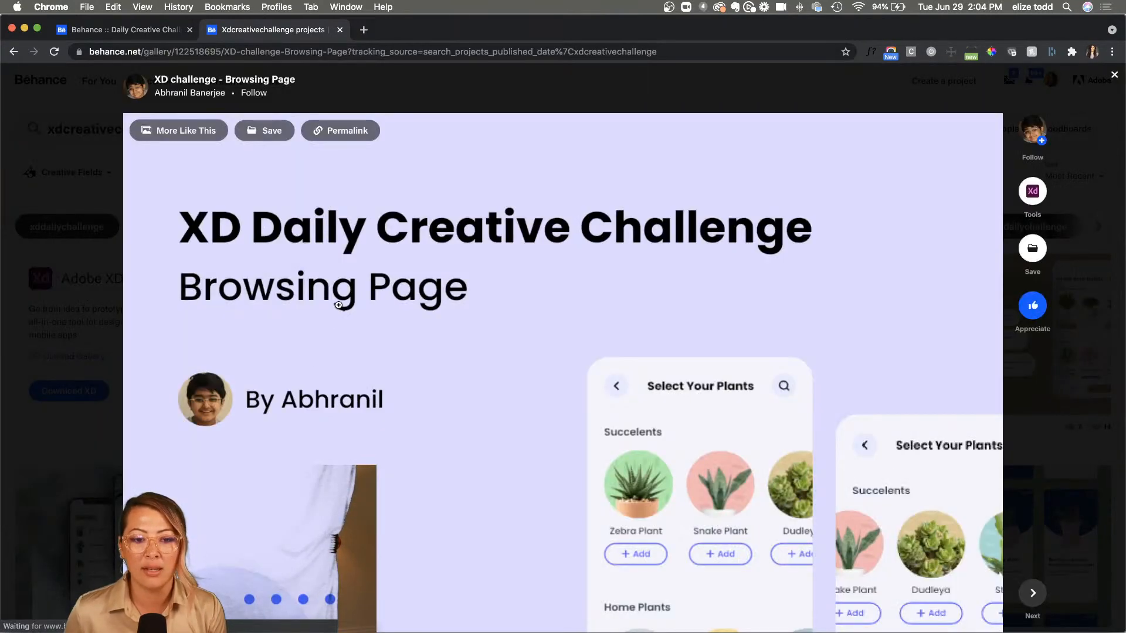
scroll(278, 351, "down", 2)
scroll(278, 351, "down", 3)
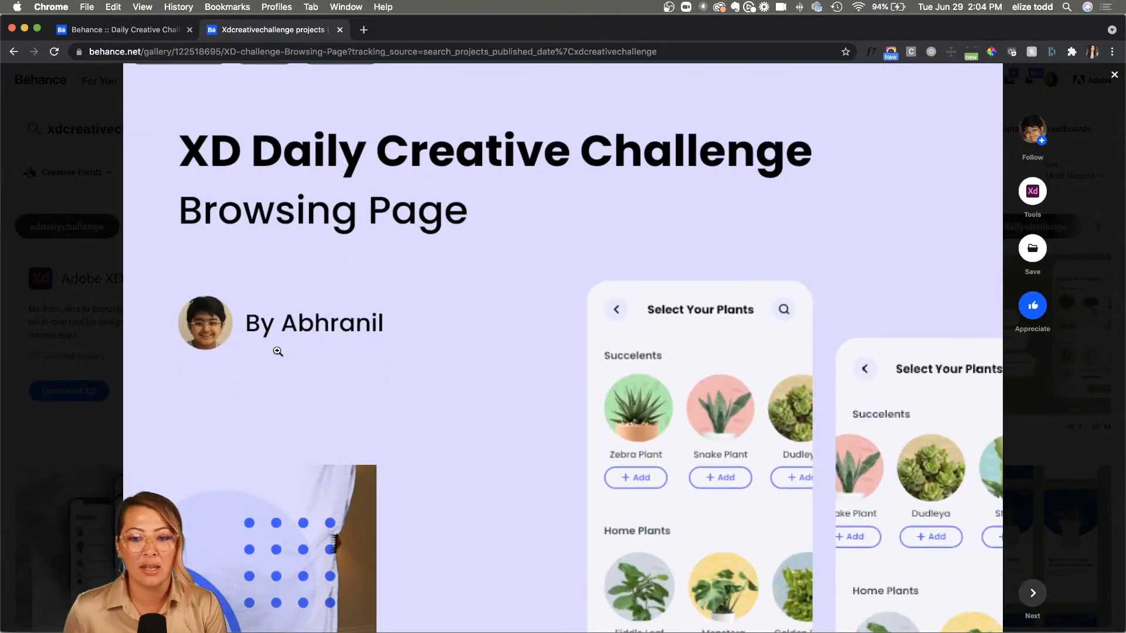
scroll(278, 351, "up", 2)
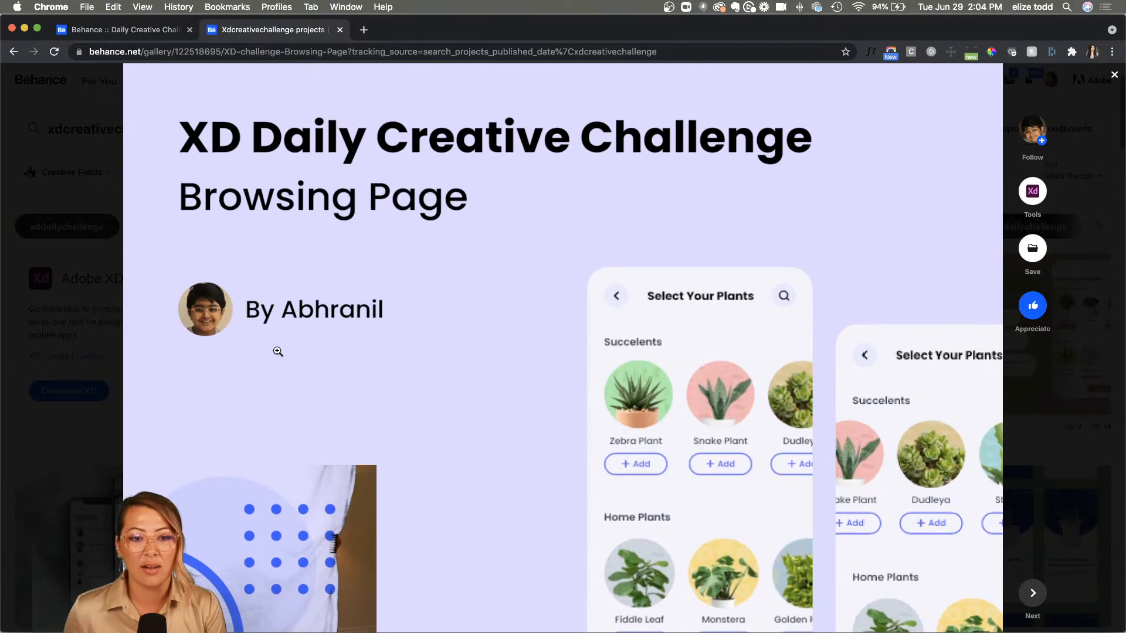
scroll(278, 352, "down", 15)
scroll(278, 351, "down", 1)
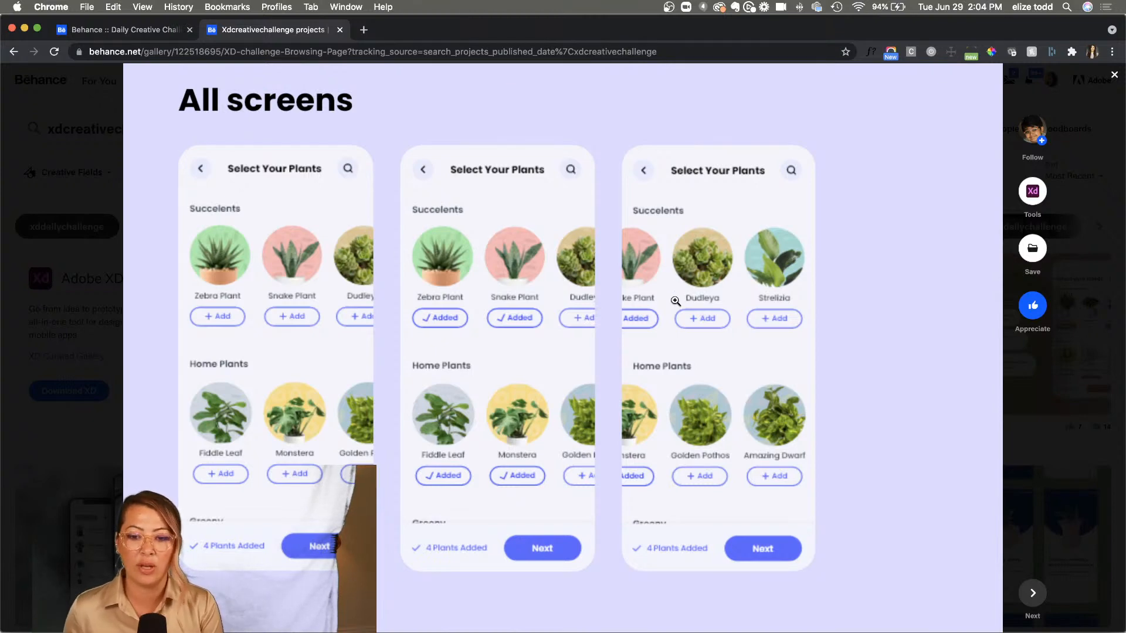
scroll(675, 301, "down", 15)
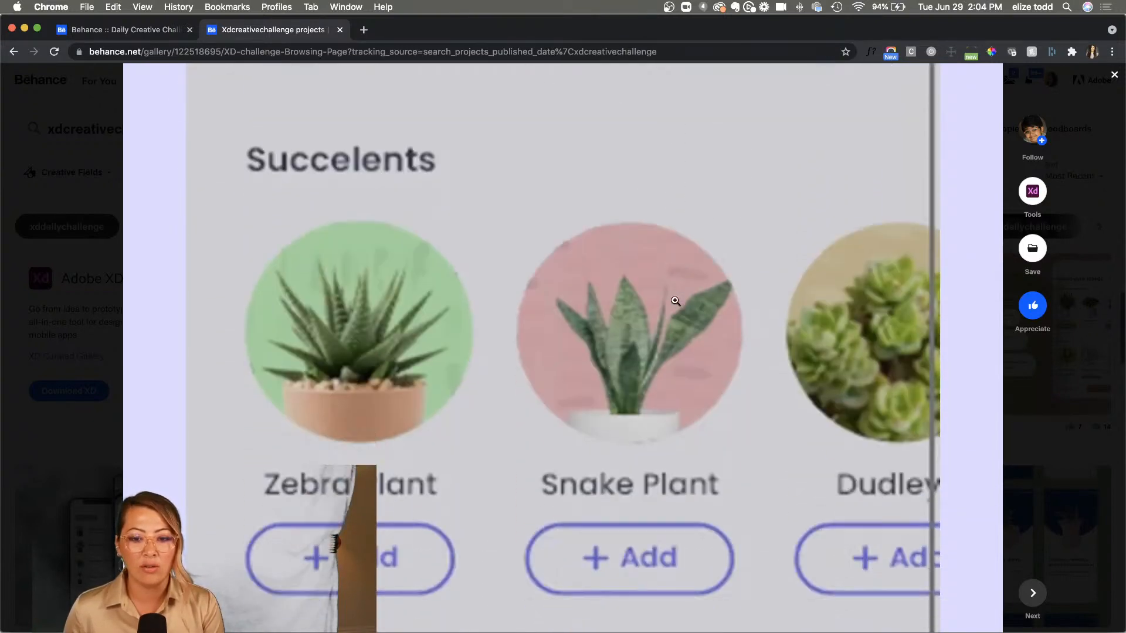
- Watch the Browsing Page project's prototype video in full screen, and return to the xdcreativechallenge search results
scroll(676, 301, "down", 7)
left_click(563, 256)
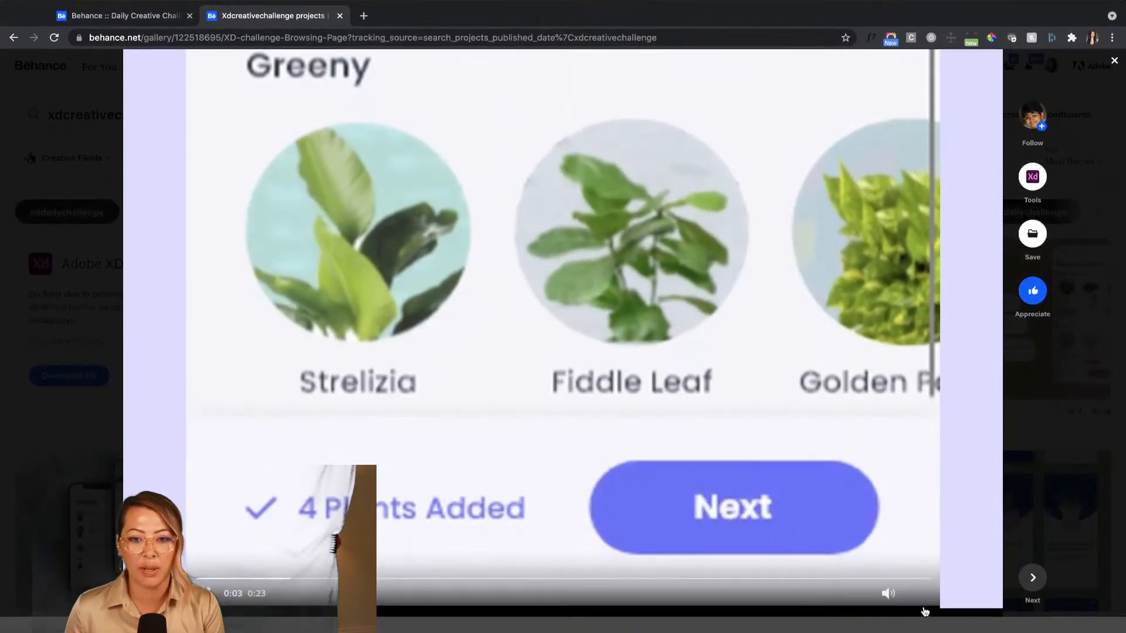
left_click(923, 611)
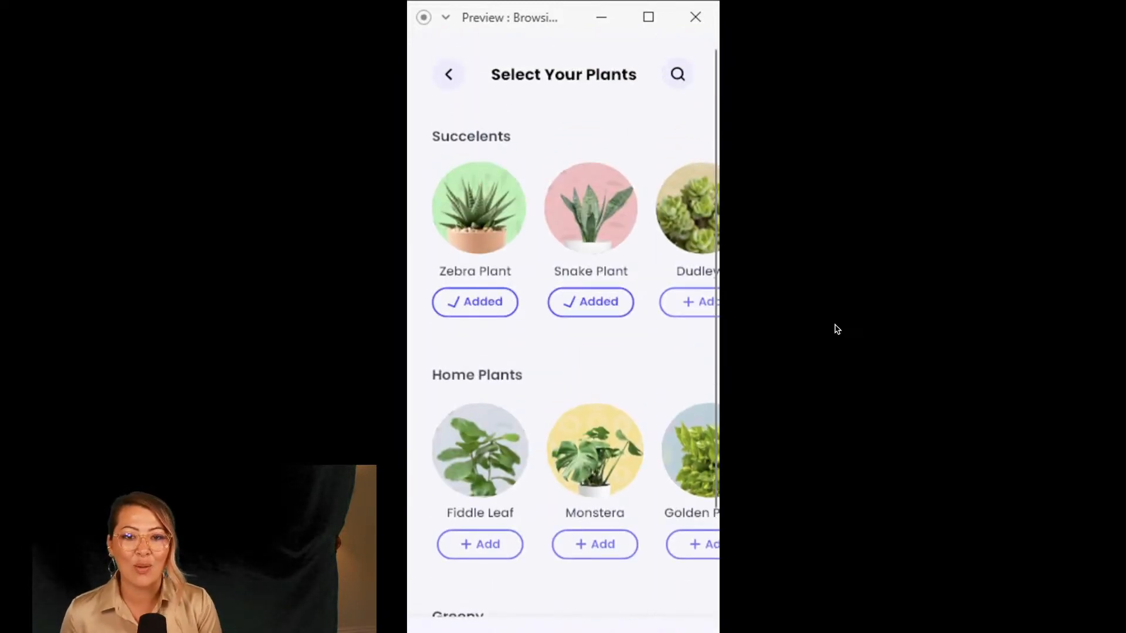
key("Escape")
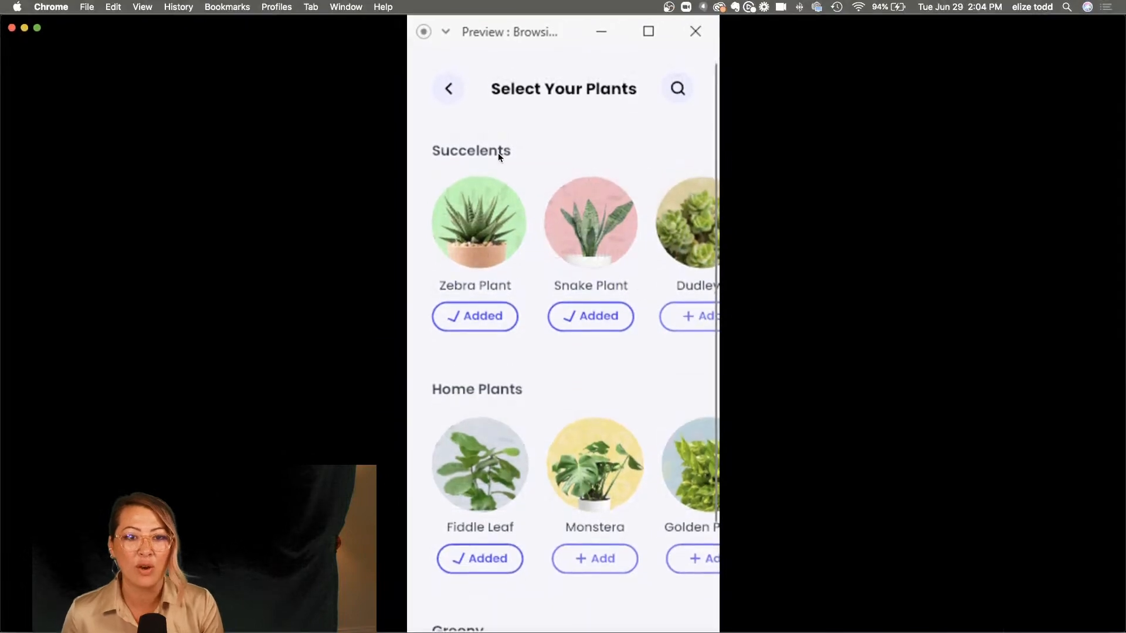
left_click(51, 183)
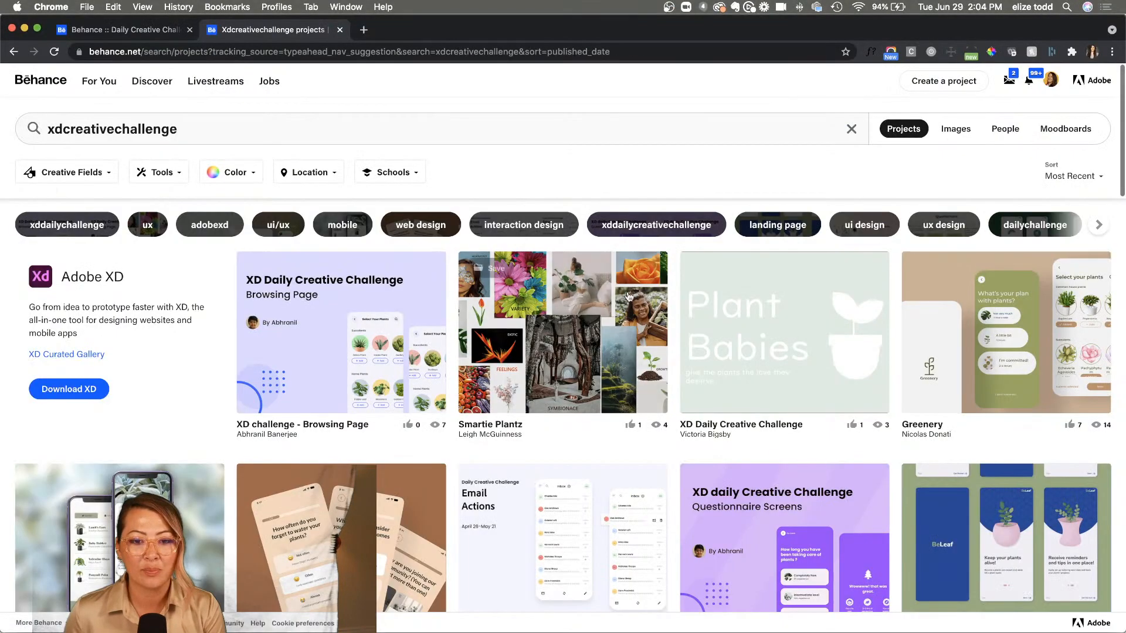
- Open the "XD Daily Creative Challenge" Plant Babies project and examine its Day 1 mood board and Day 2 onboarding screens
left_click(761, 334)
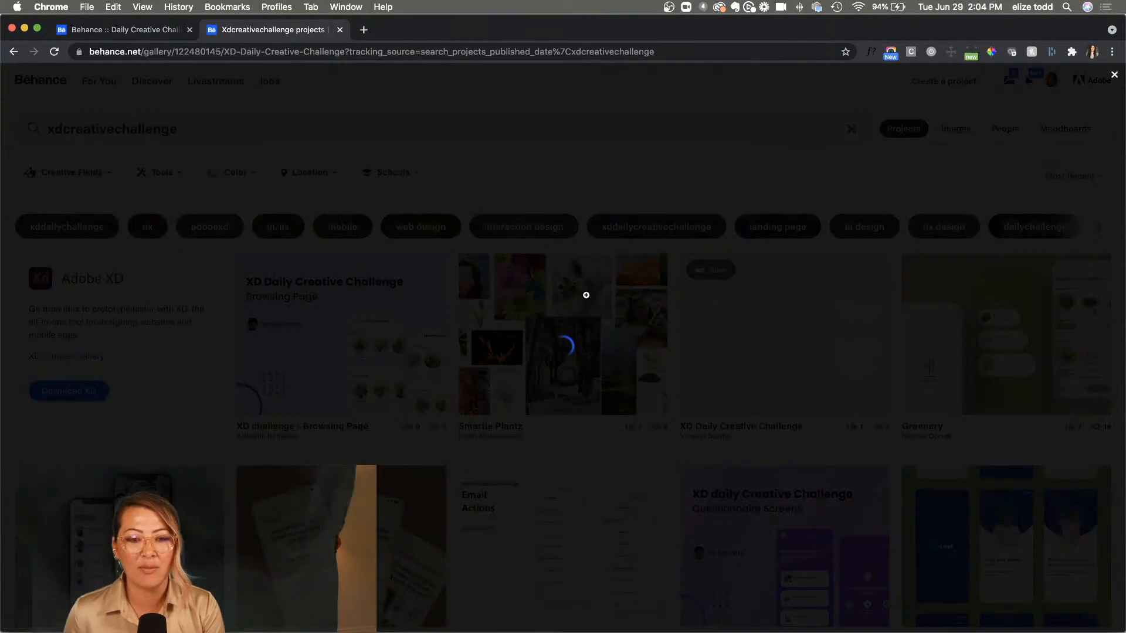
scroll(604, 290, "down", 10)
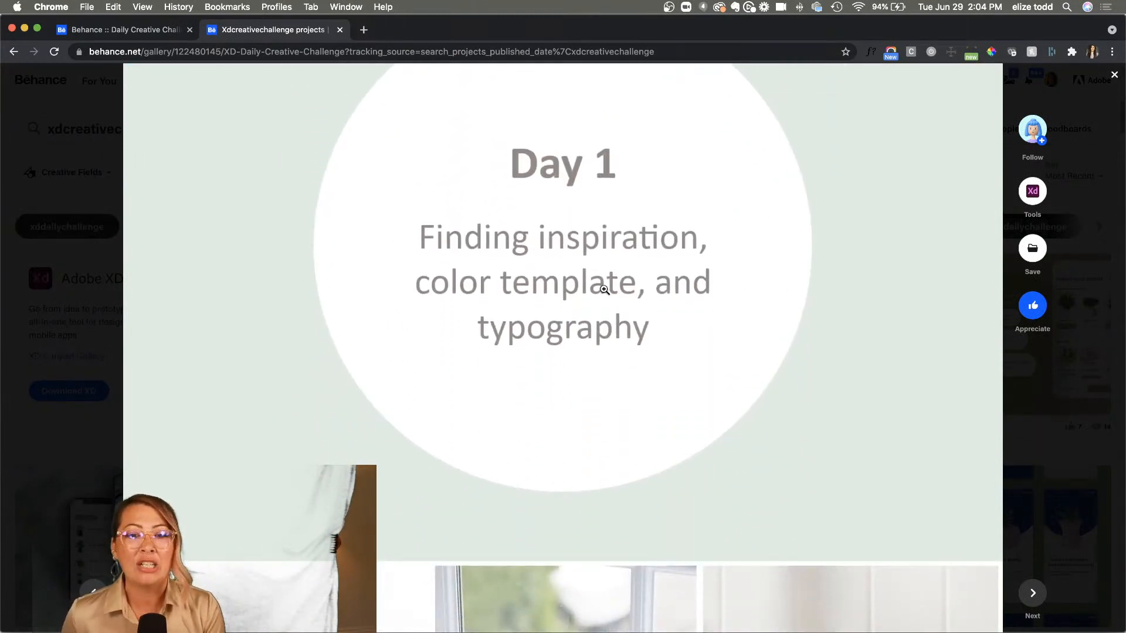
scroll(605, 289, "down", 1)
scroll(605, 290, "down", 5)
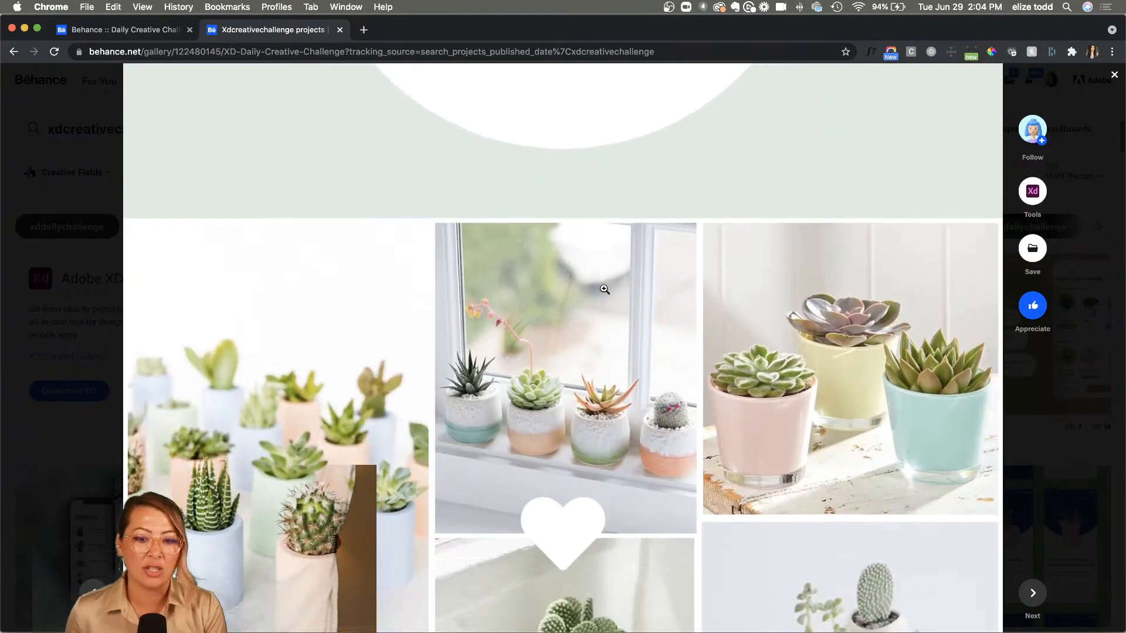
scroll(605, 289, "down", 15)
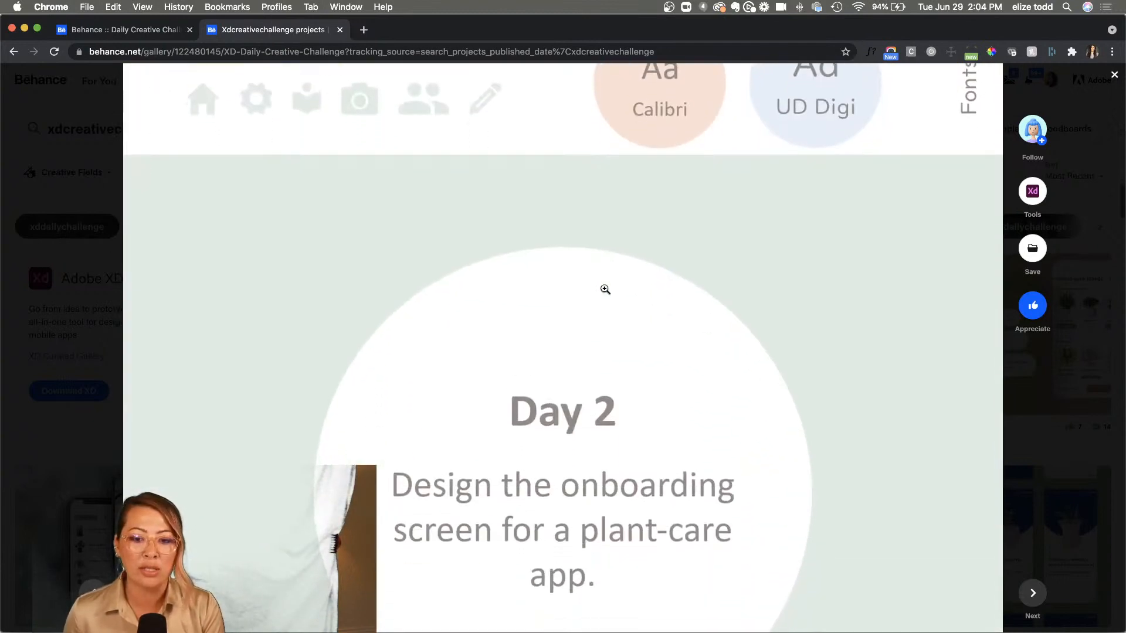
scroll(605, 290, "down", 3)
scroll(605, 290, "down", 12)
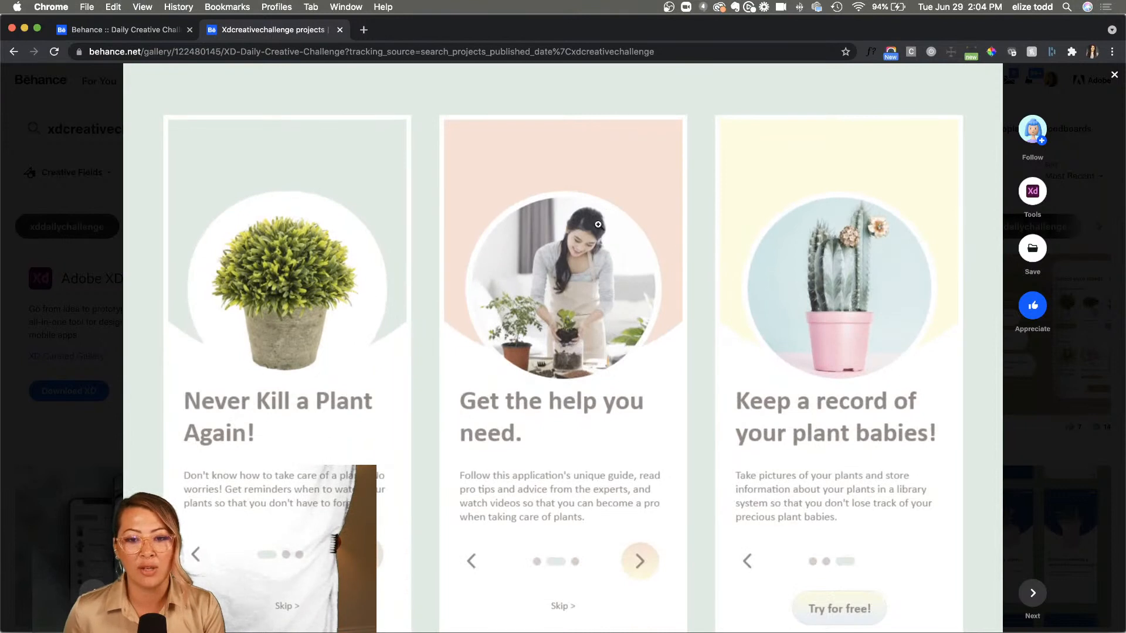
scroll(295, 416, "down", 1)
scroll(295, 417, "up", 1)
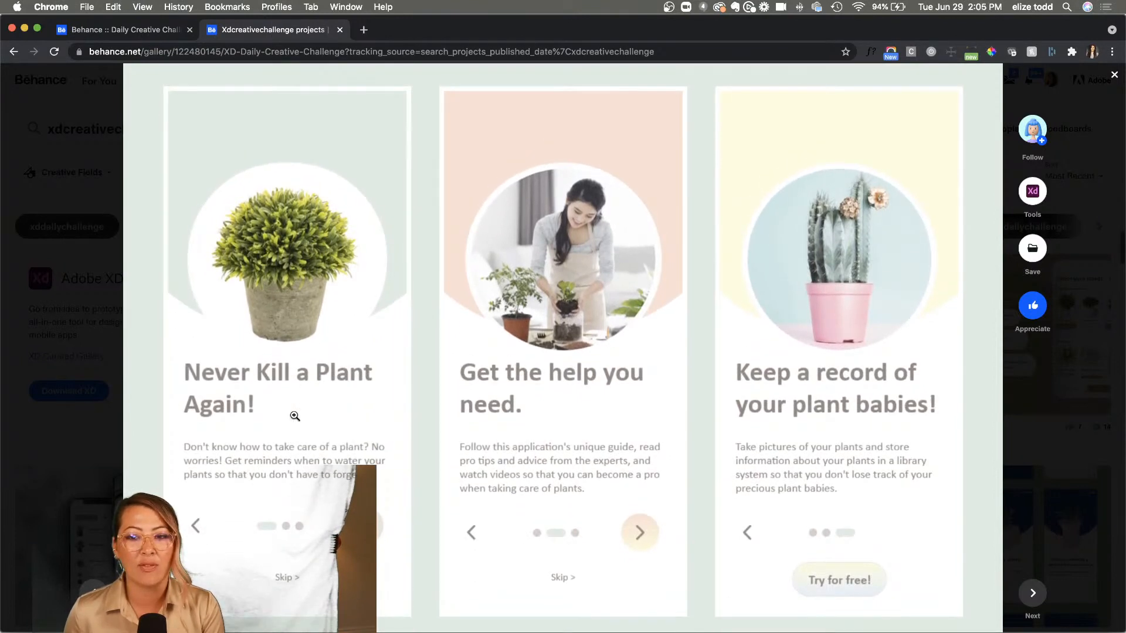
scroll(294, 417, "down", 1)
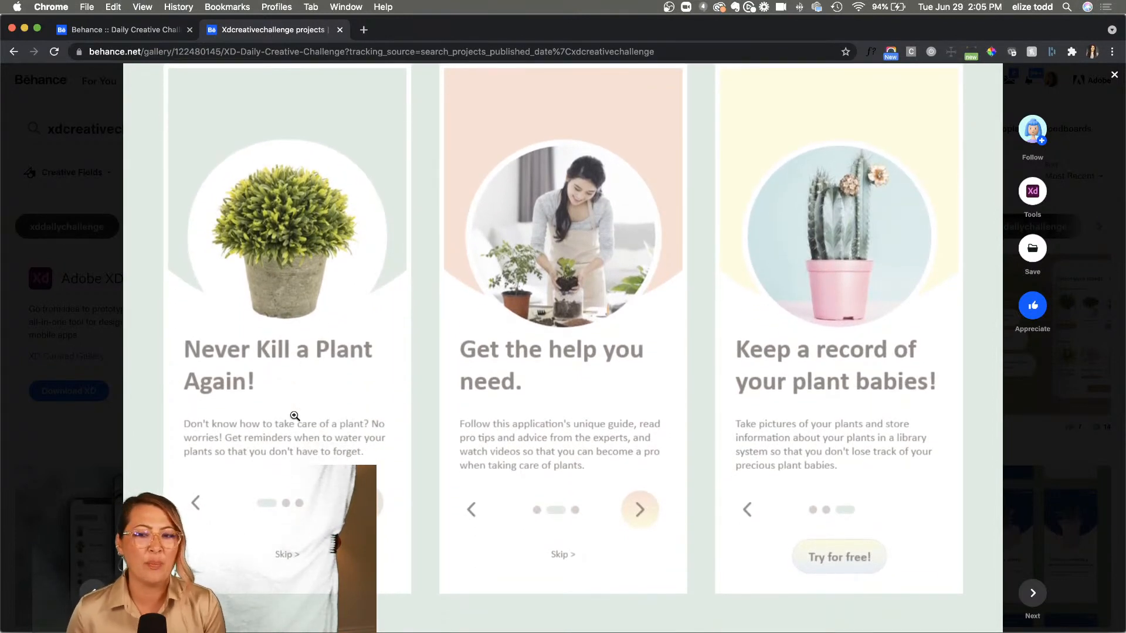
scroll(294, 417, "down", 3)
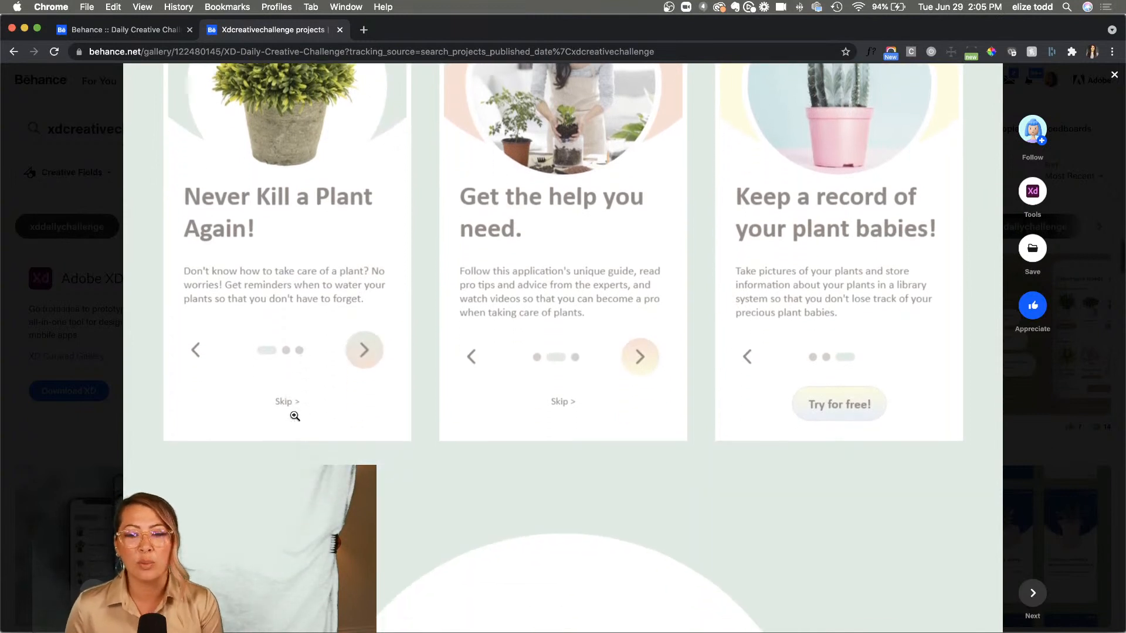
- Examine the Plant Babies project's loading screens and its Day 4 plant questionnaire screens
scroll(295, 416, "down", 15)
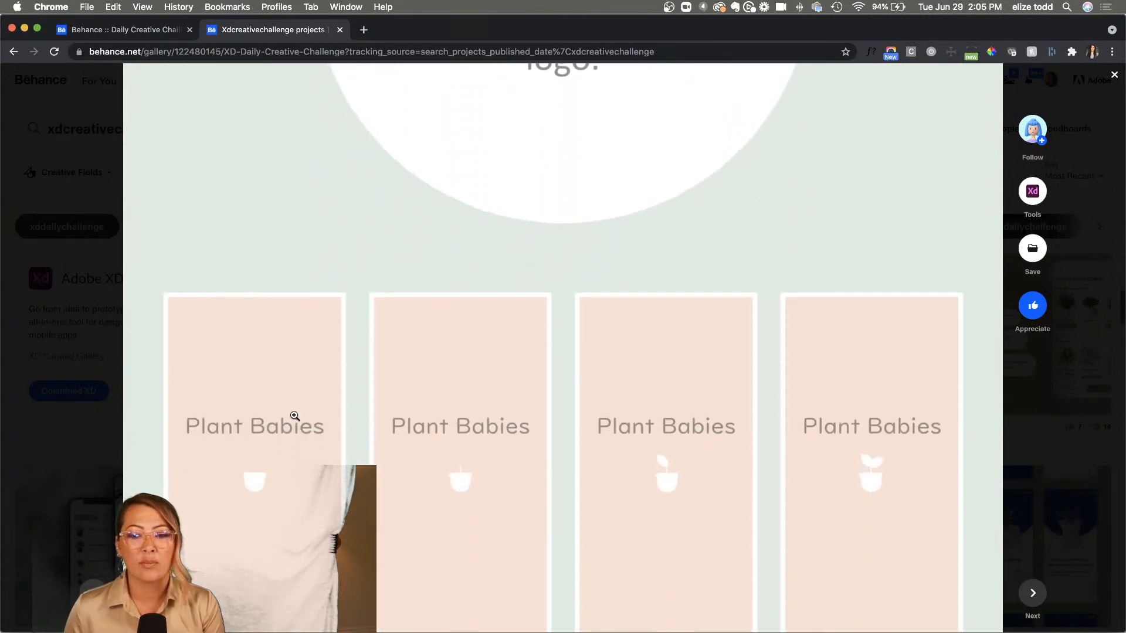
scroll(295, 417, "down", 2)
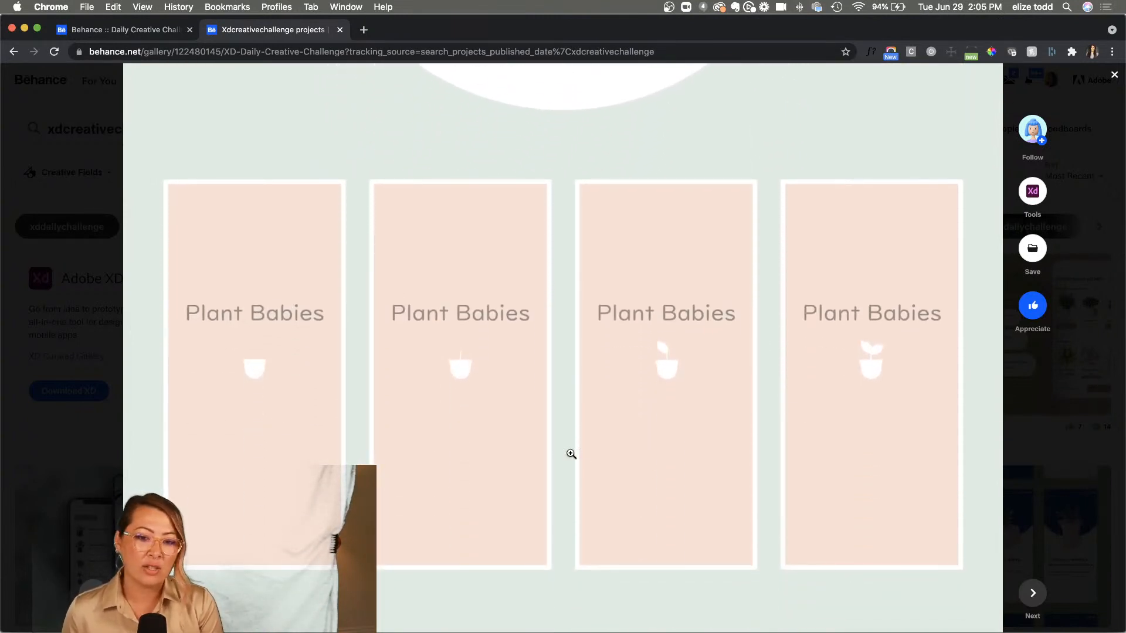
scroll(562, 454, "up", 4)
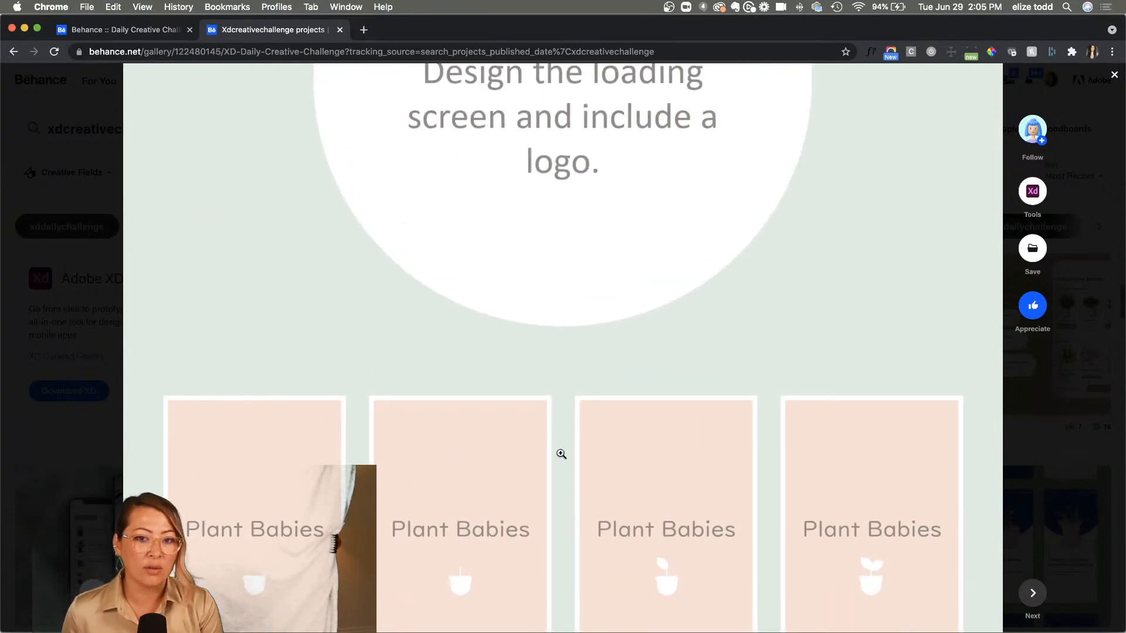
scroll(561, 454, "down", 7)
scroll(562, 454, "down", 10)
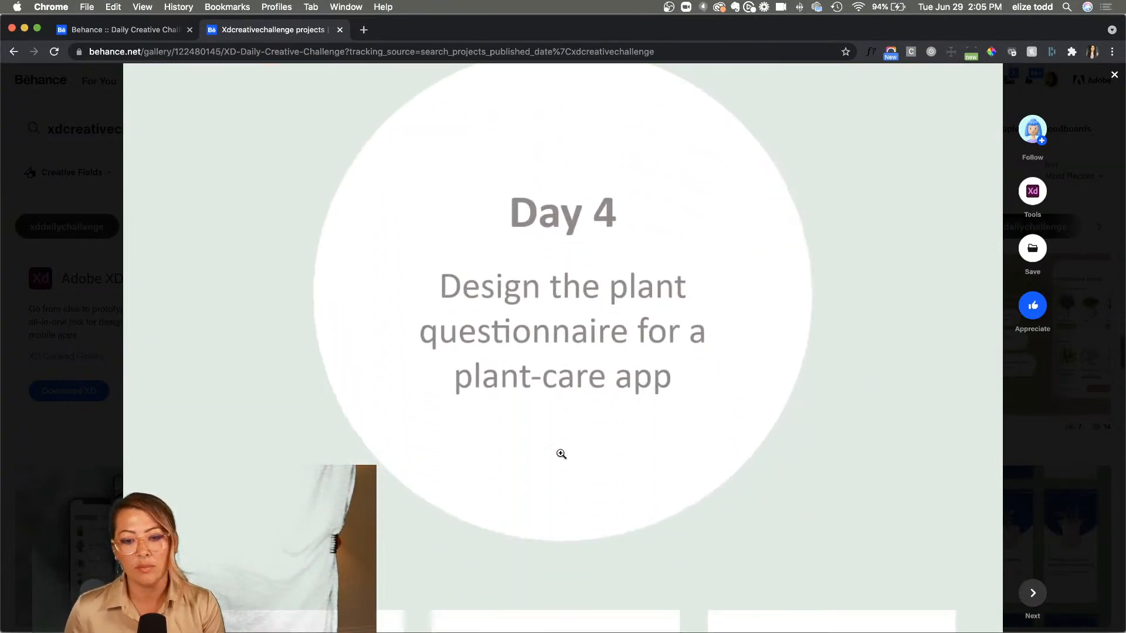
scroll(560, 454, "down", 3)
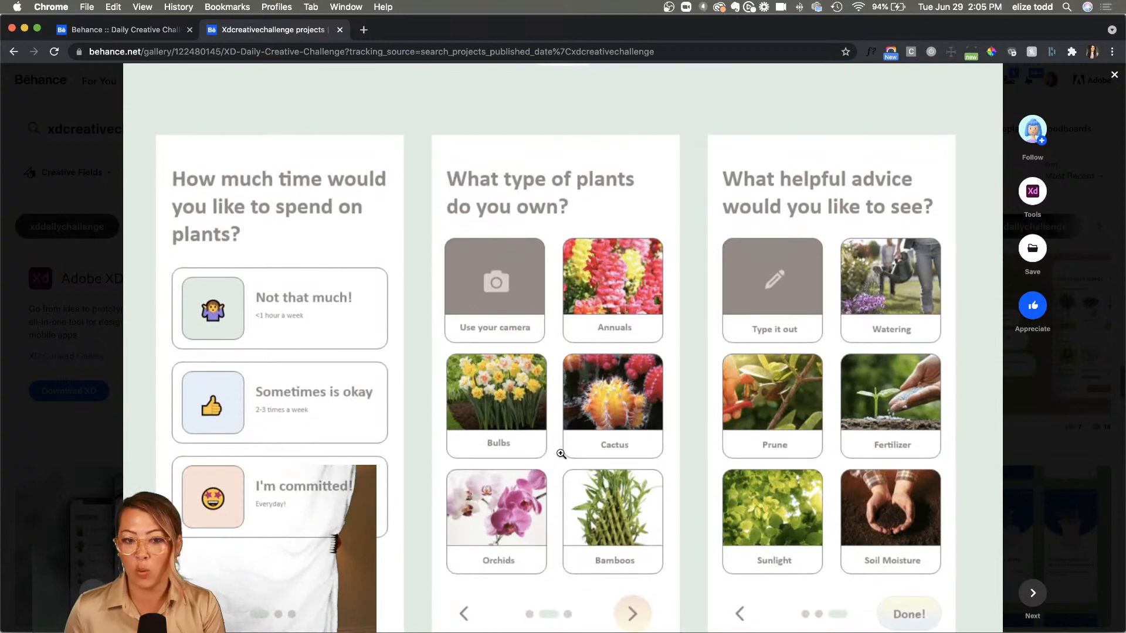
scroll(562, 454, "down", 15)
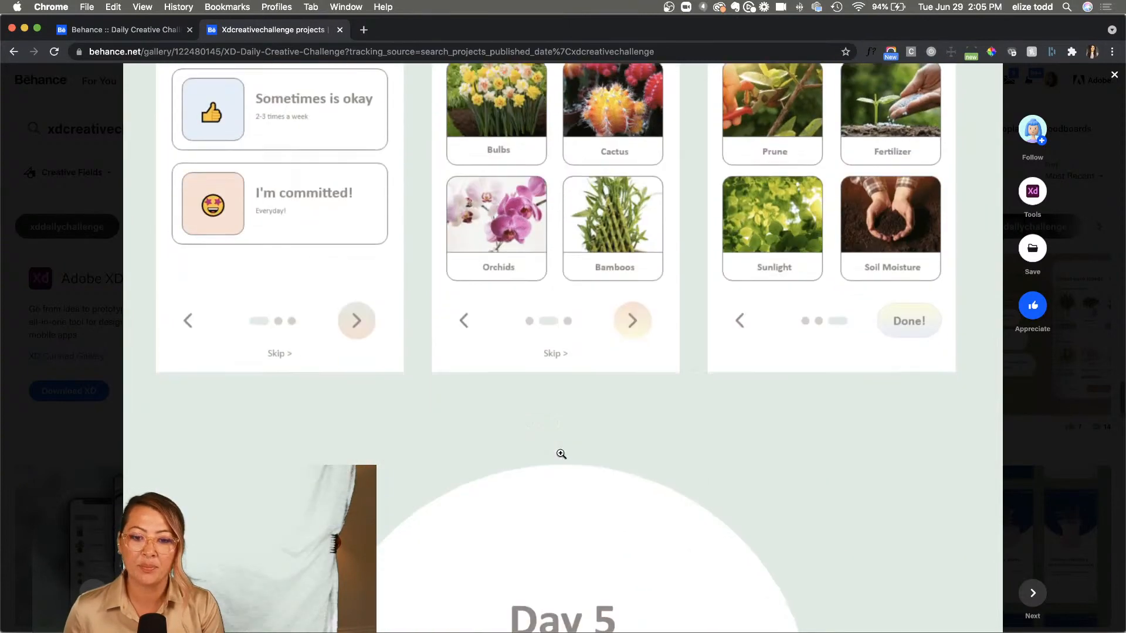
- Examine the Plant Babies project's Day 5 plant browsing page and return to the xdcreativechallenge search results
scroll(561, 454, "down", 4)
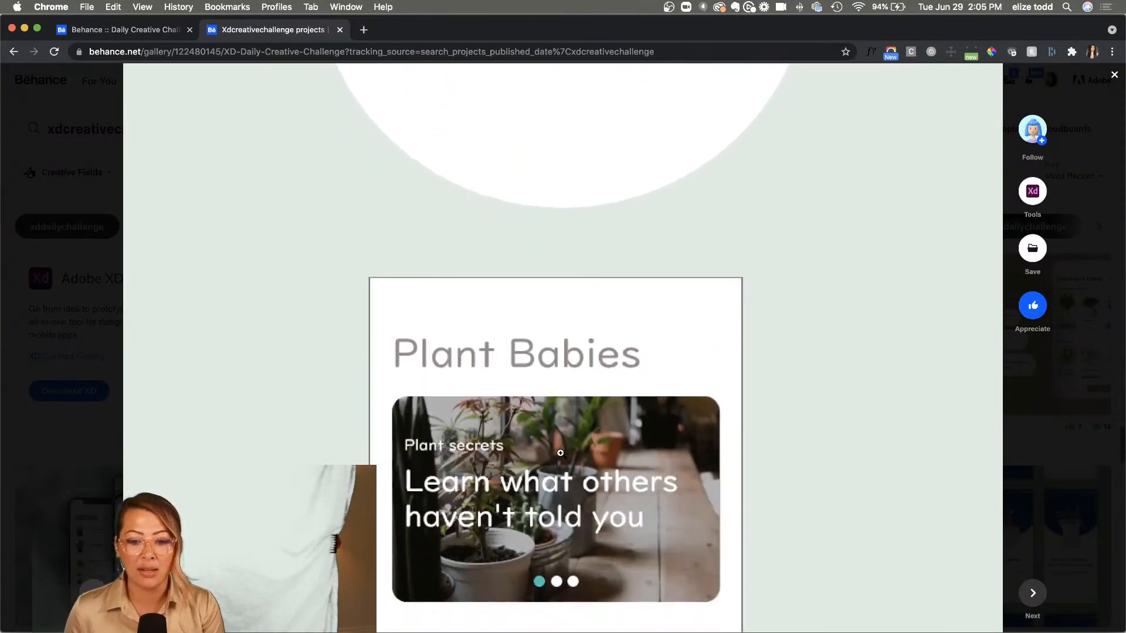
scroll(561, 454, "up", 6)
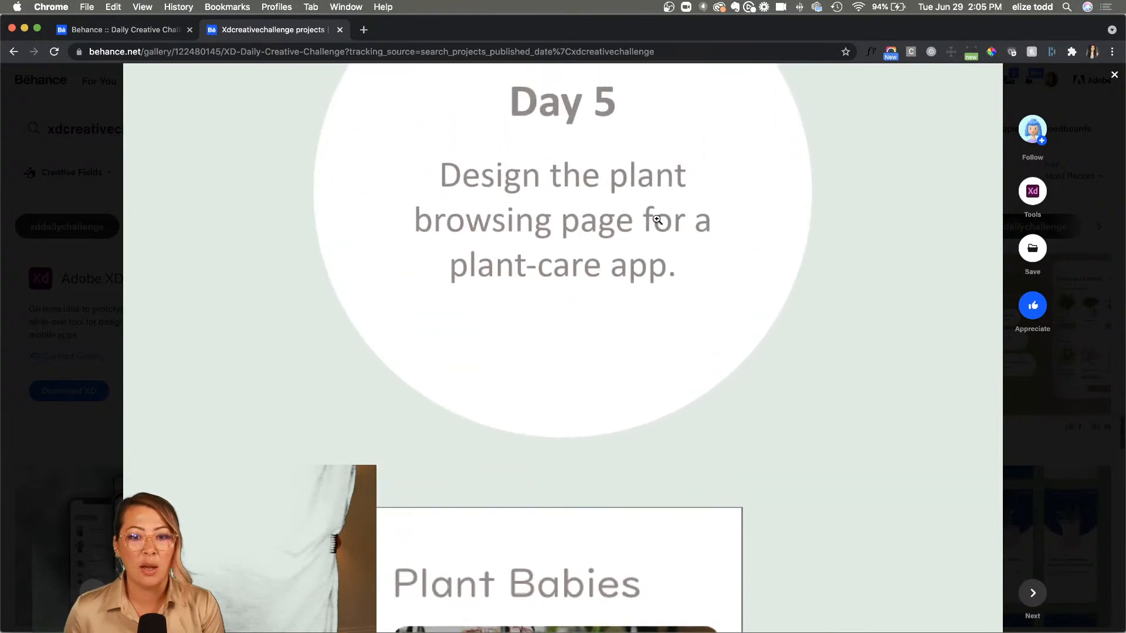
scroll(515, 302, "down", 10)
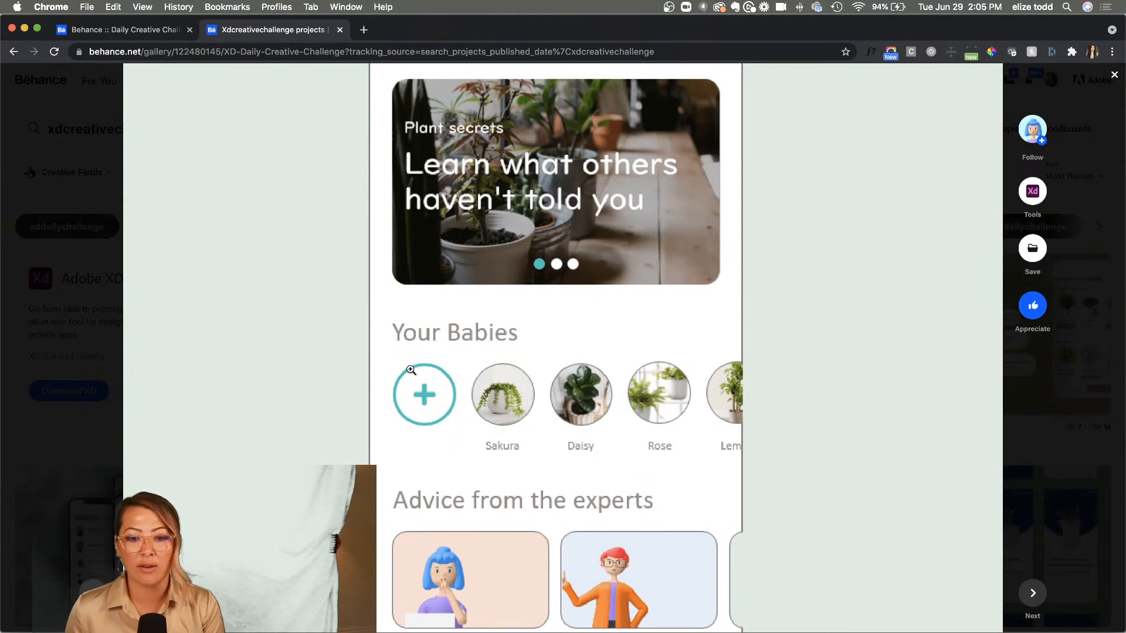
scroll(662, 446, "down", 3)
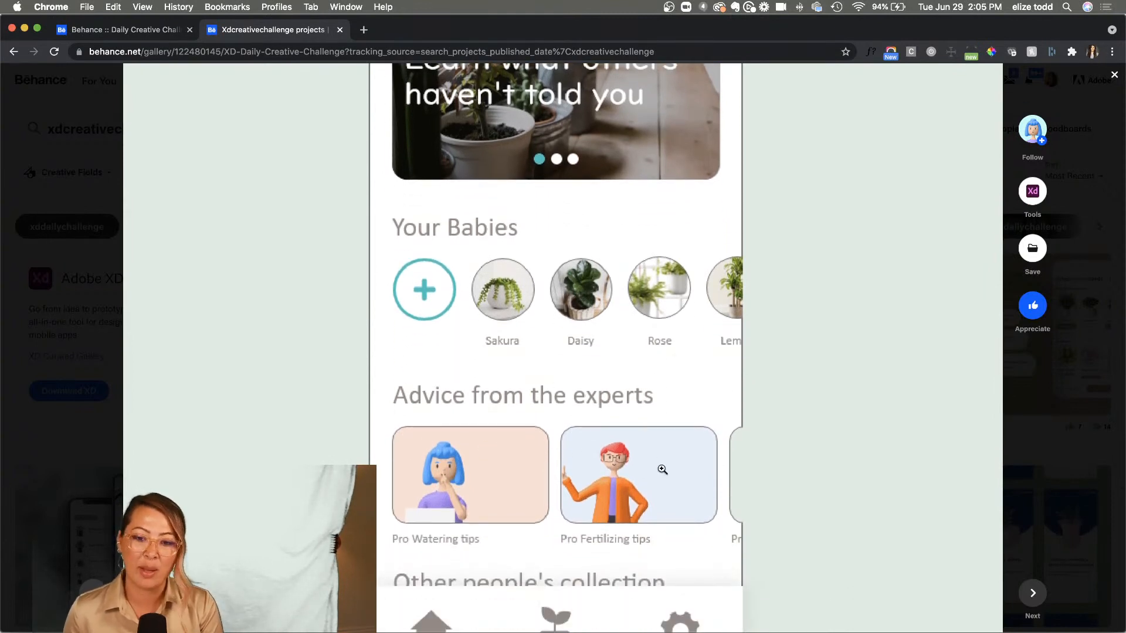
scroll(556, 469, "down", 5)
scroll(558, 469, "up", 12)
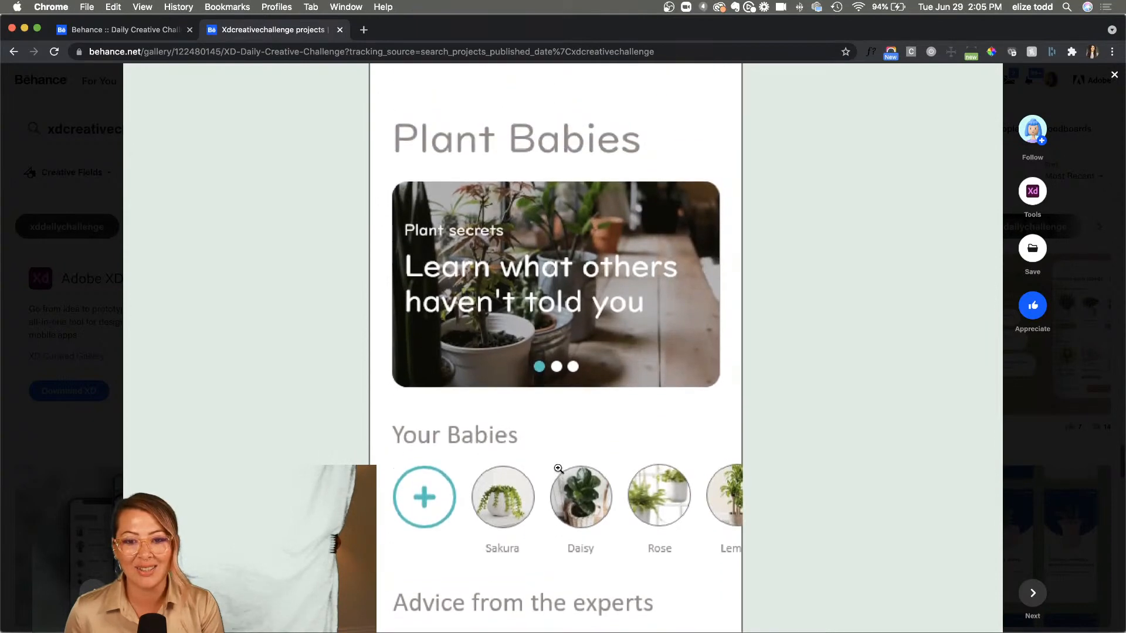
left_click(46, 291)
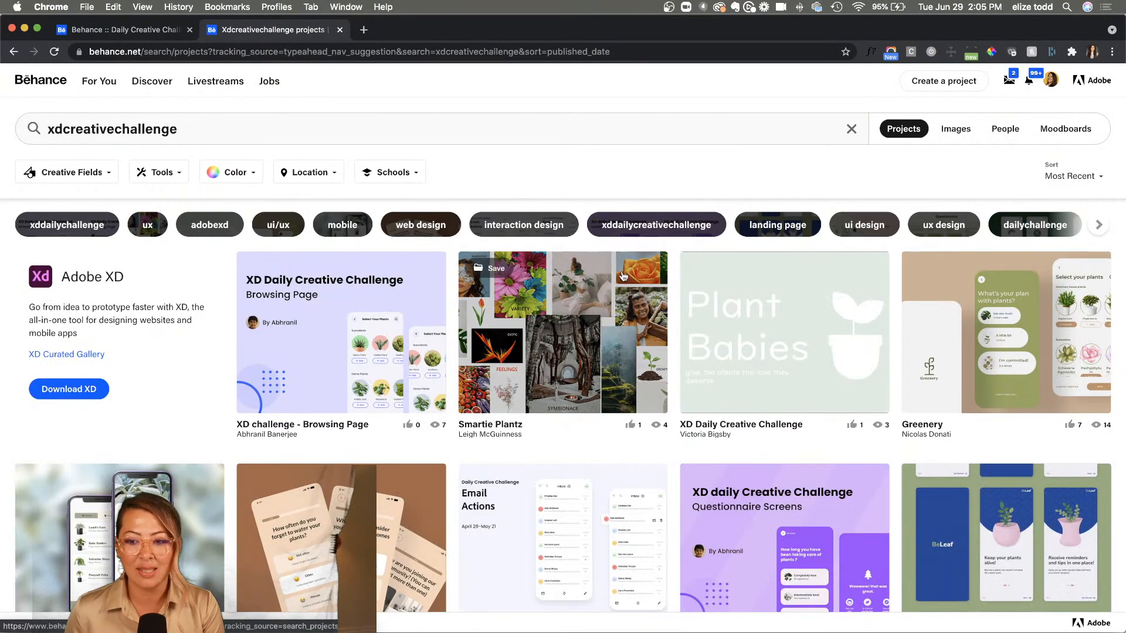
- Open the Greenery project from the search results and watch its prototype video in full screen
left_click(997, 316)
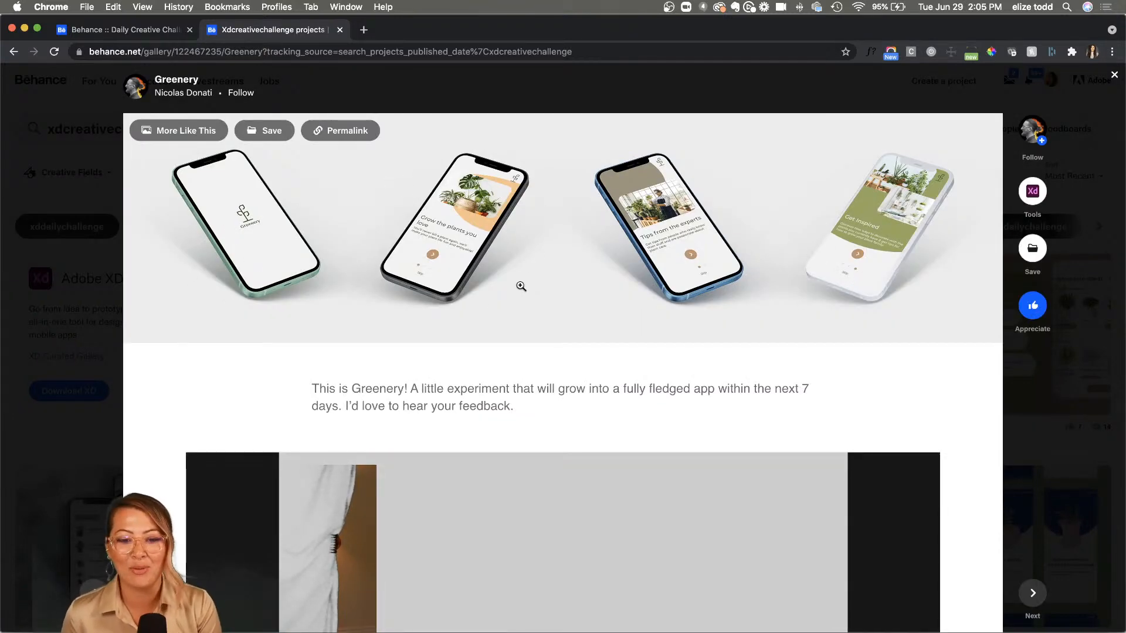
scroll(521, 286, "down", 5)
scroll(521, 286, "down", 2)
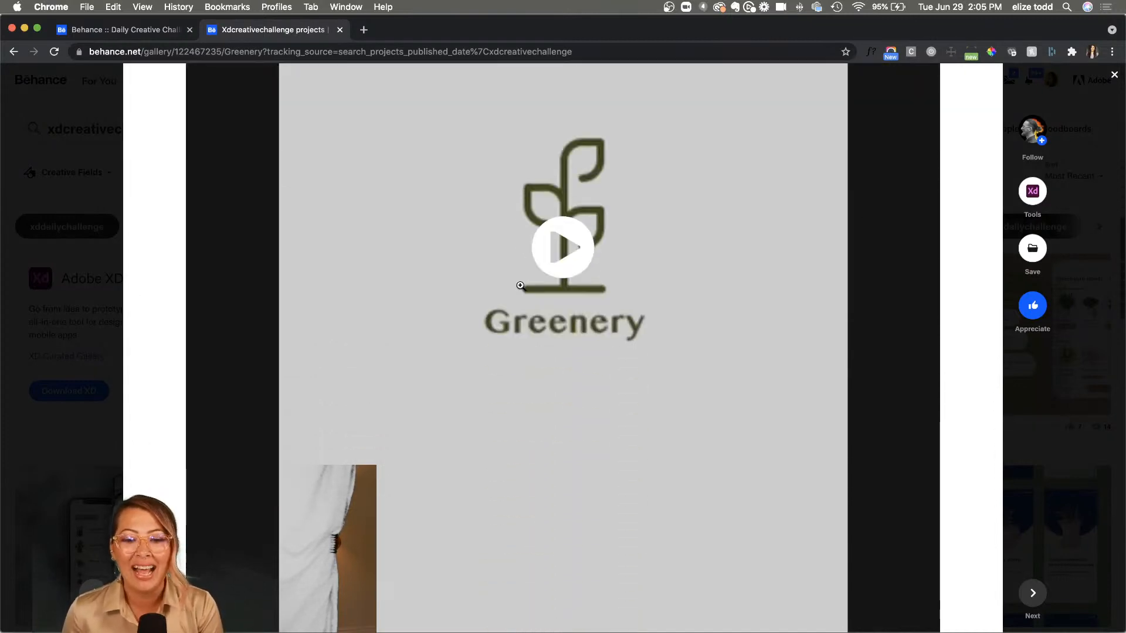
left_click(574, 159)
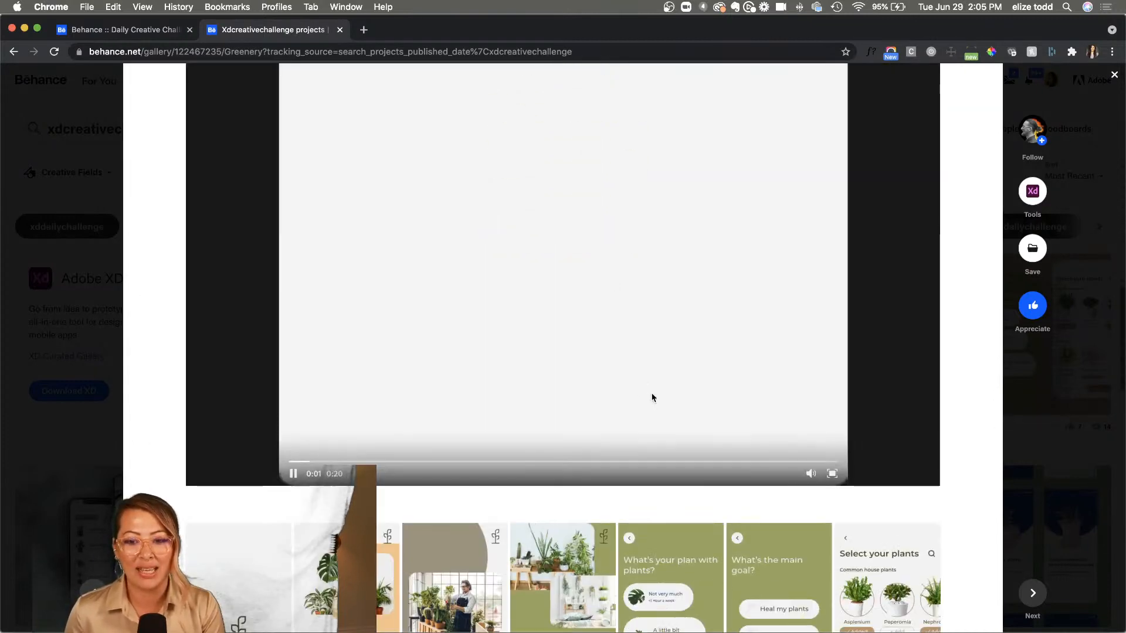
left_click(829, 473)
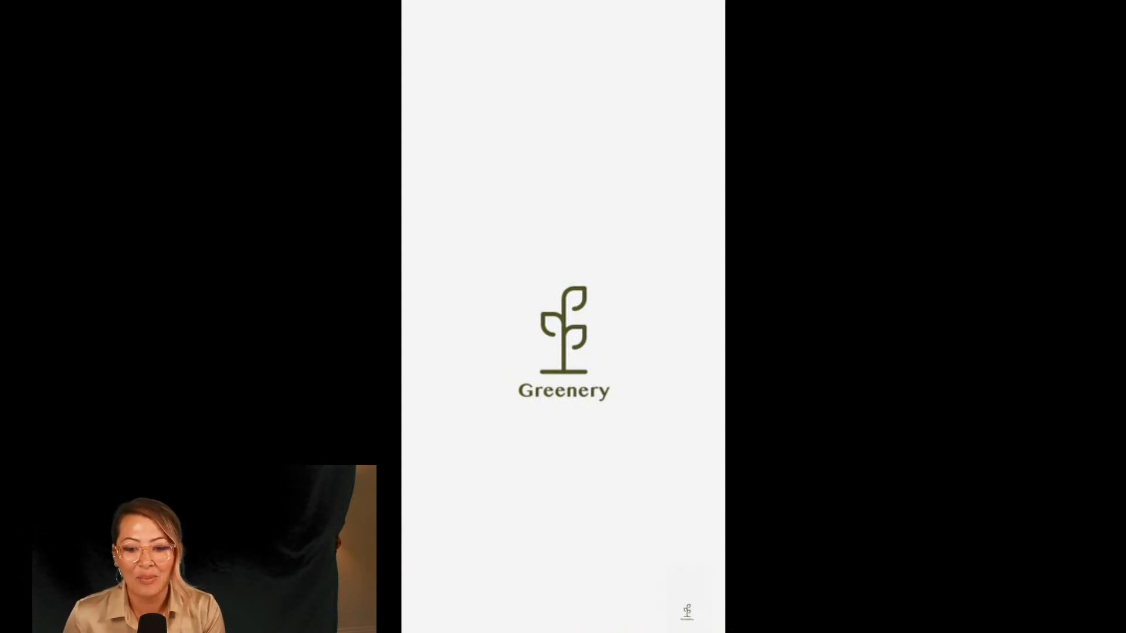
key("Escape")
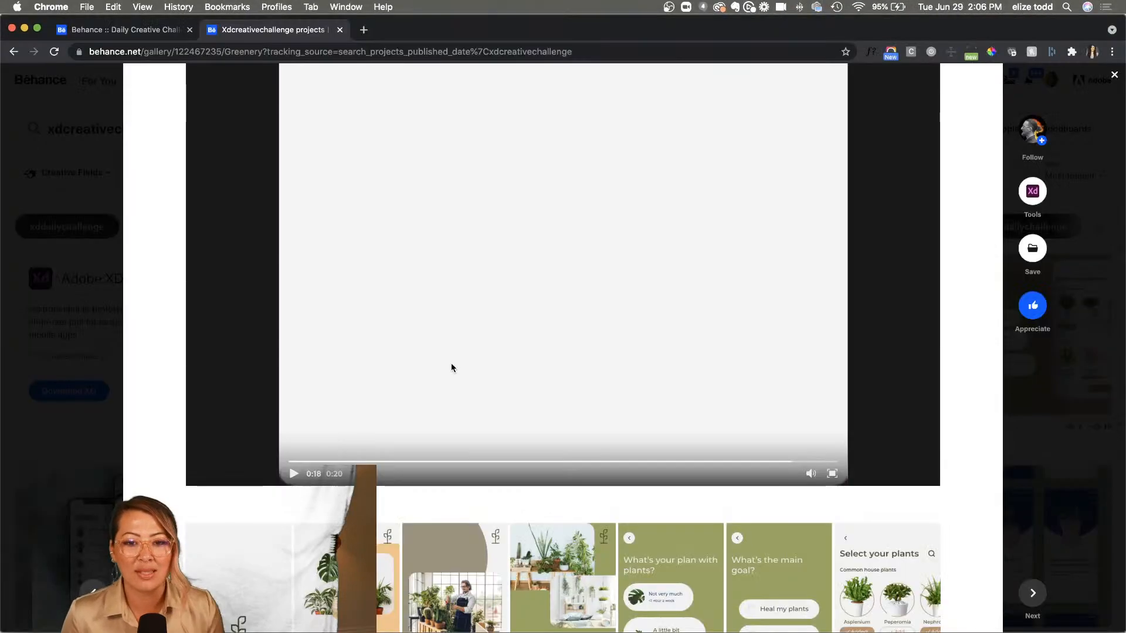
- Examine the Greenery project's onboarding, questionnaire and plant selection screens up close, and return to the search results
scroll(428, 430, "down", 5)
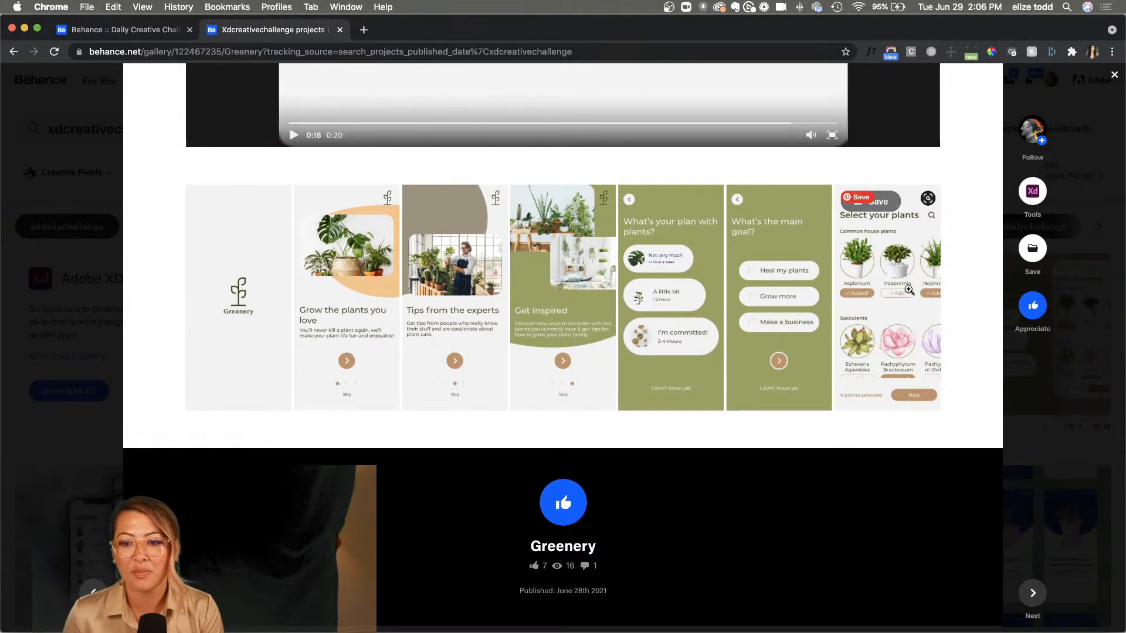
scroll(907, 291, "up", 5)
scroll(907, 289, "right", 4)
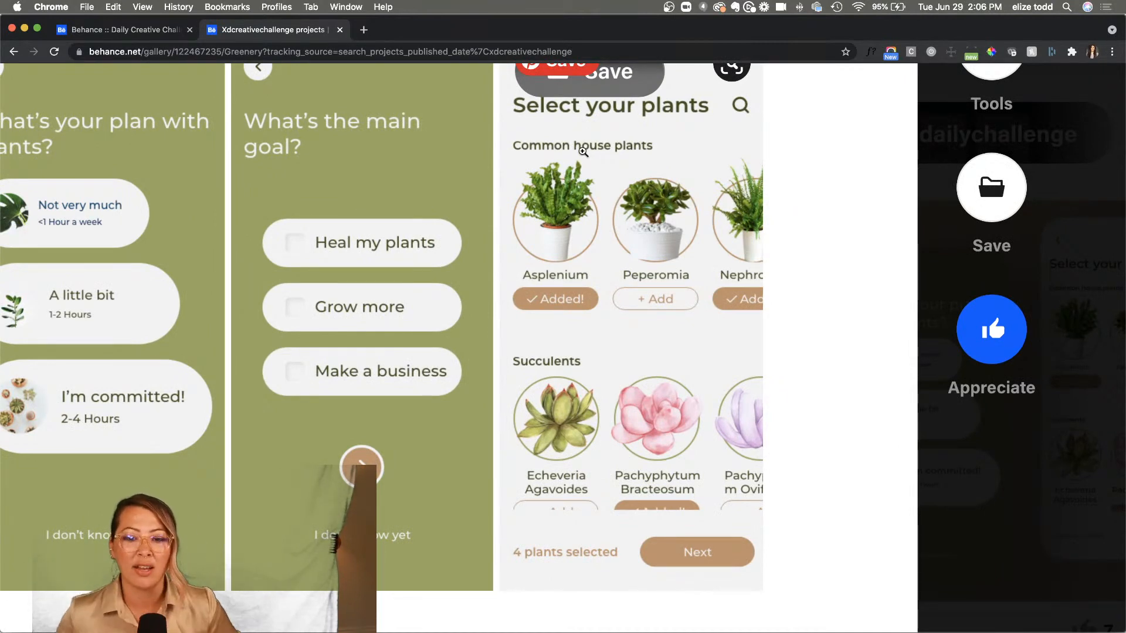
scroll(583, 152, "down", 5)
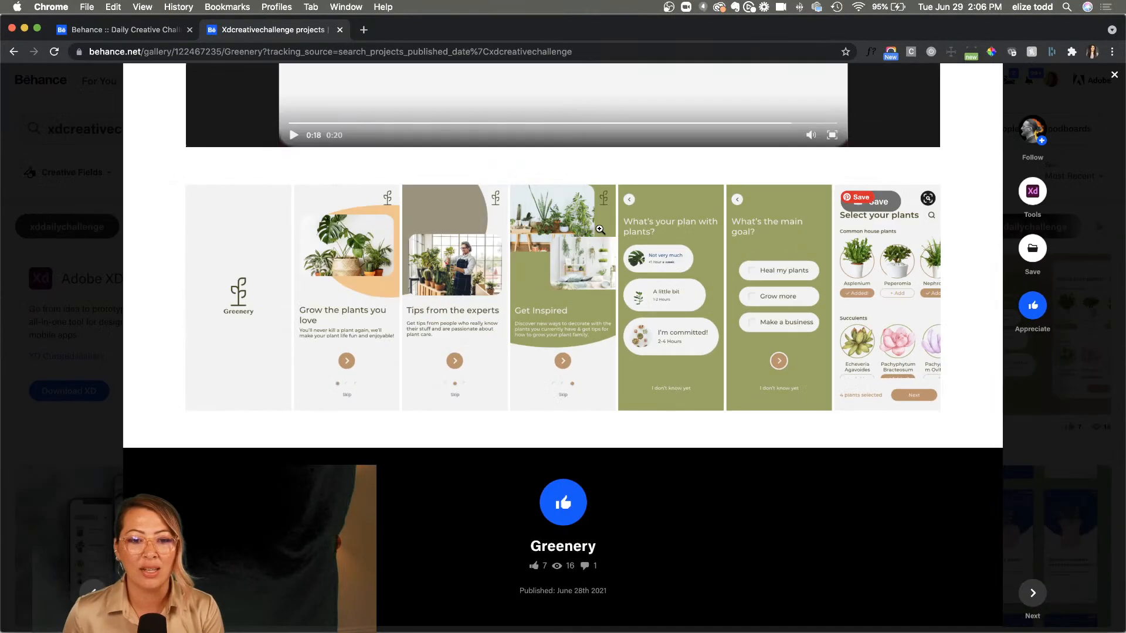
left_click(47, 216)
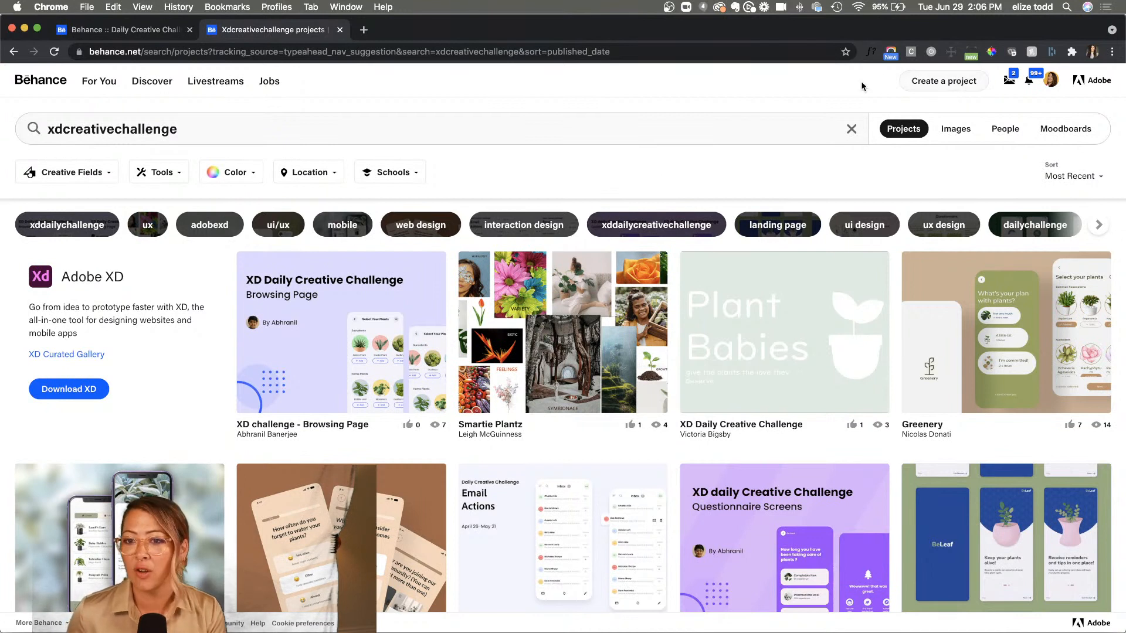
- Start a new Behance project, add the project tag xdcreativechallenge in its settings, and cancel the settings
left_click(929, 84)
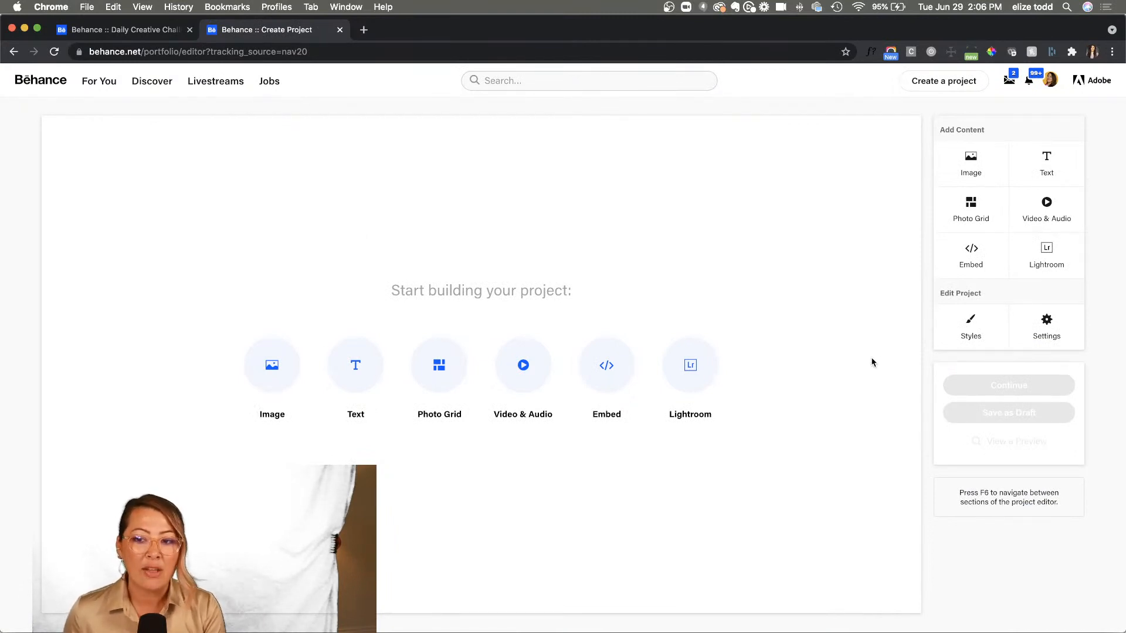
left_click(1047, 328)
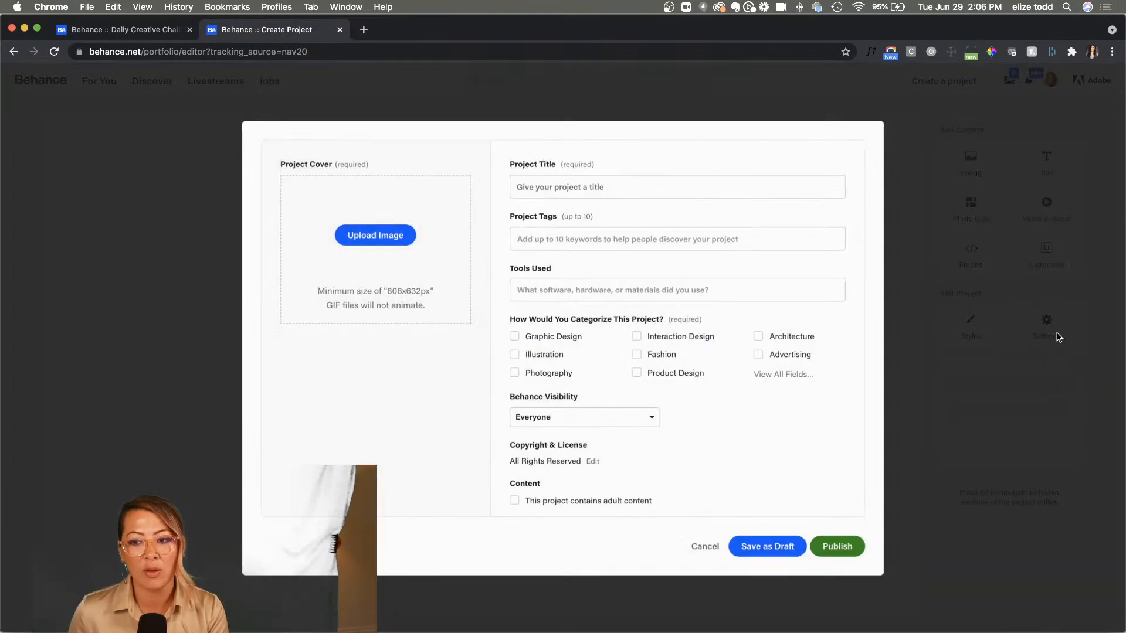
left_click(551, 239)
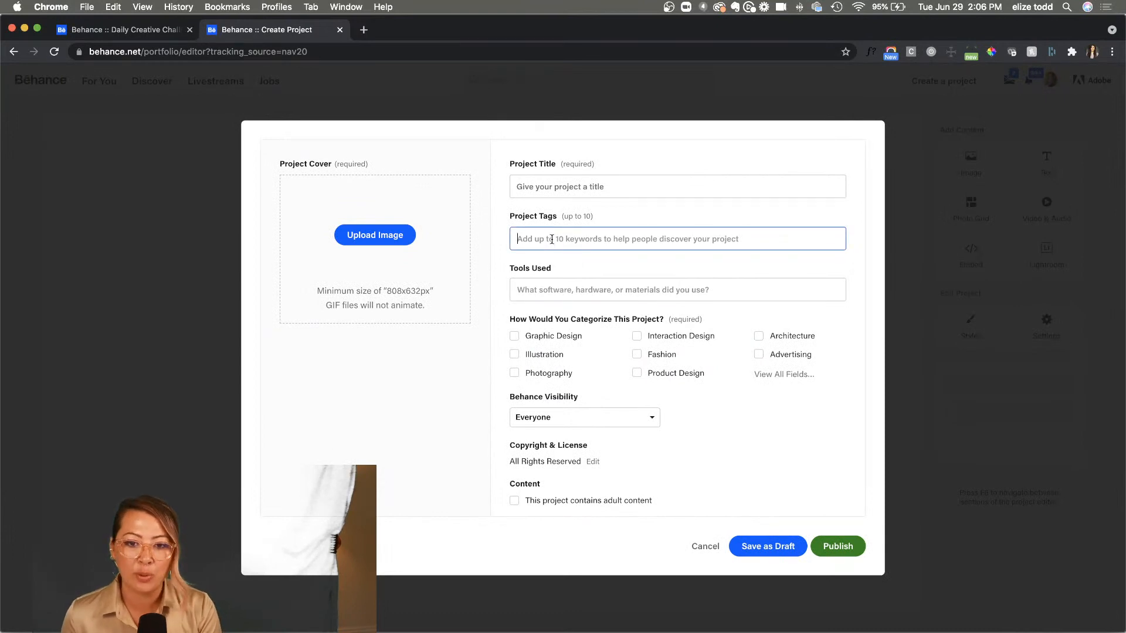
type("xdc r")
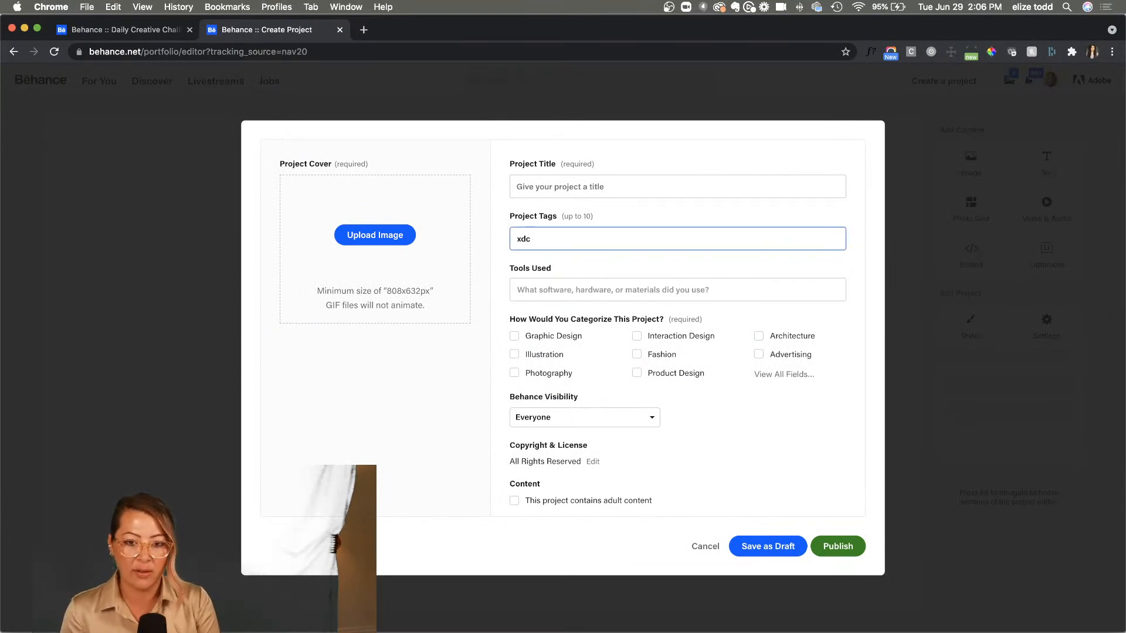
key("BackSpace")
type("creati")
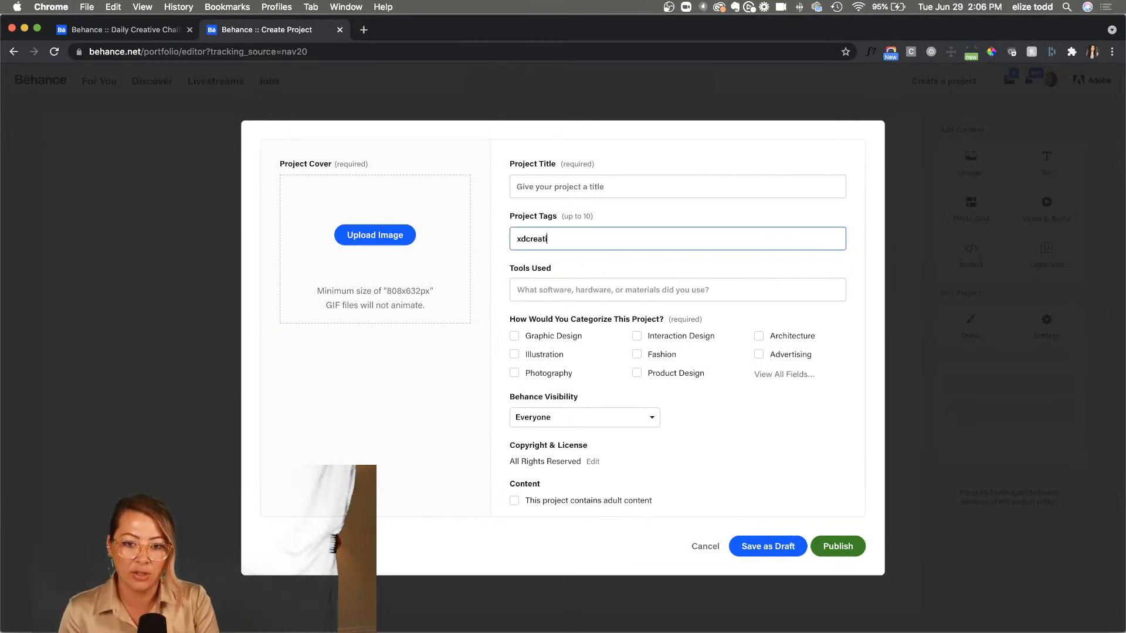
type("vechallen g")
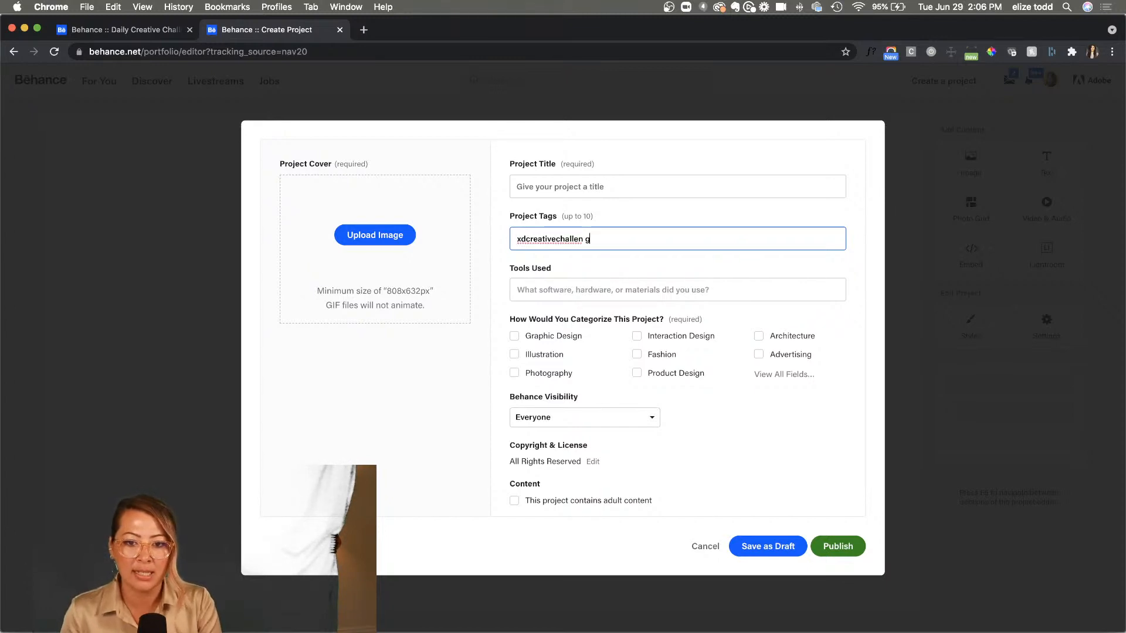
key("BackSpace")
key("BackSpace")
type("ge")
key("Return")
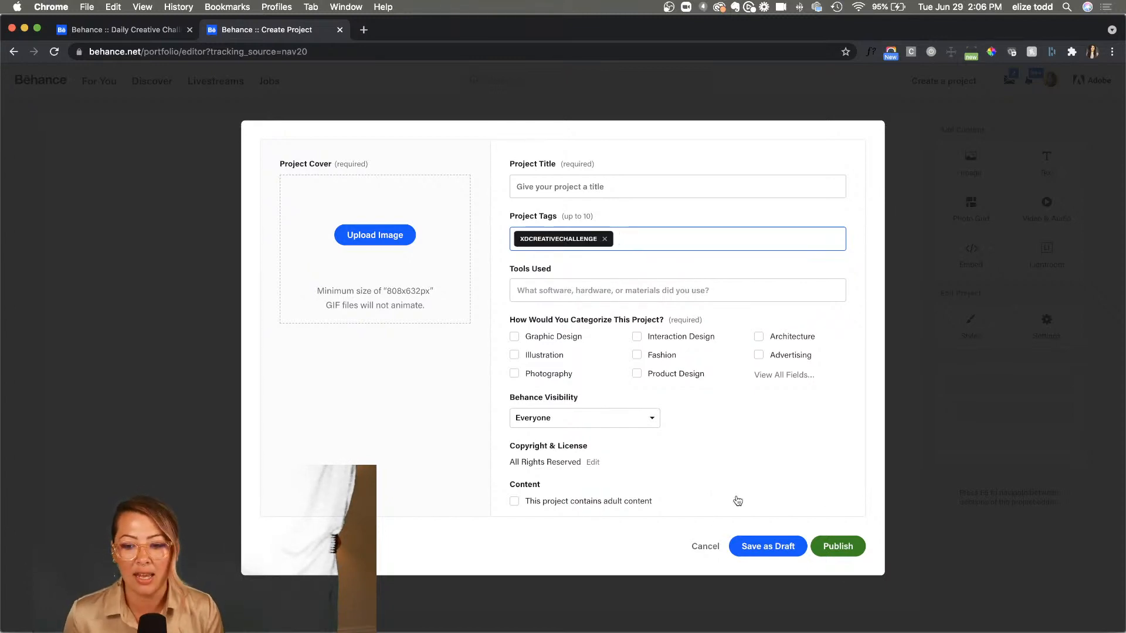
left_click(706, 546)
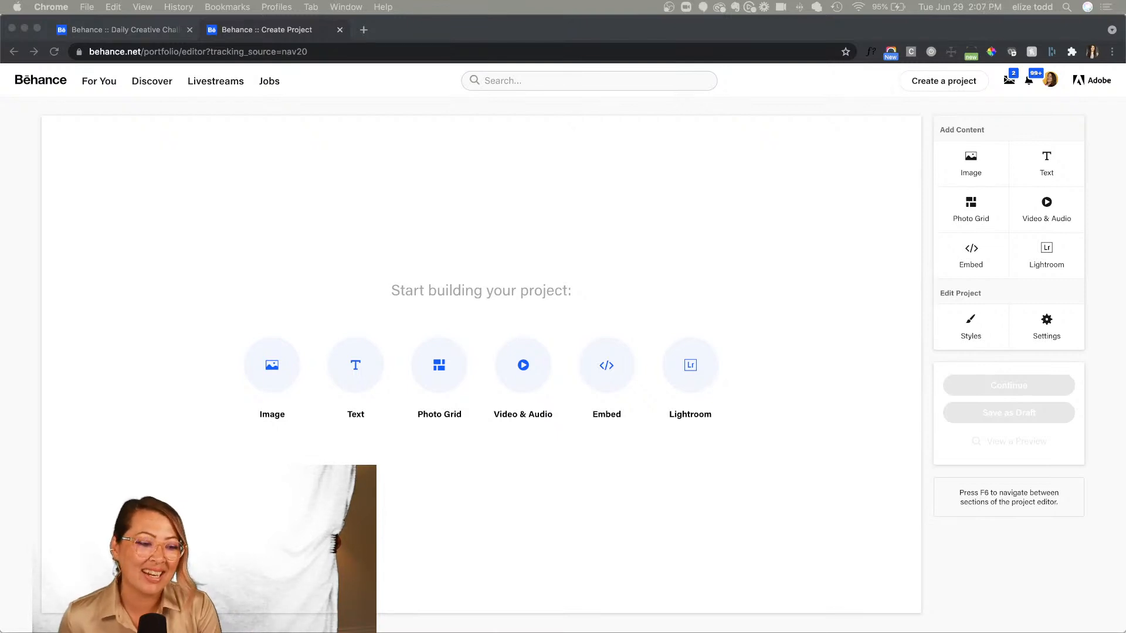
- Switch to the UX_DCC document in Adobe XD and examine the Day 6 challenge prompt and its inspiration images
left_click(25, 30)
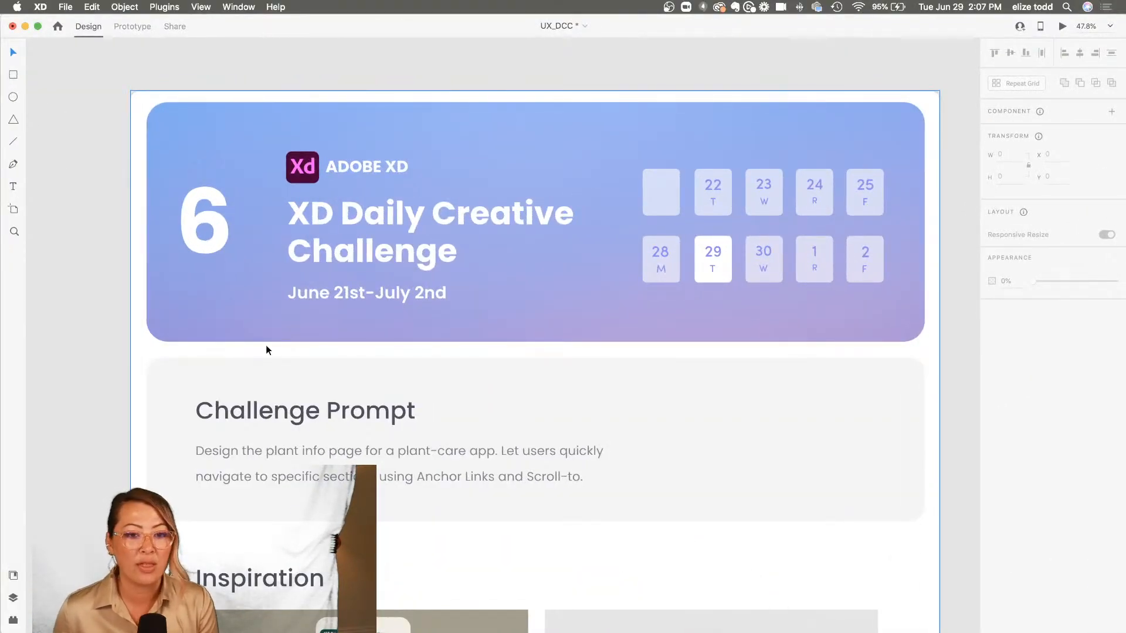
scroll(267, 350, "down", 3)
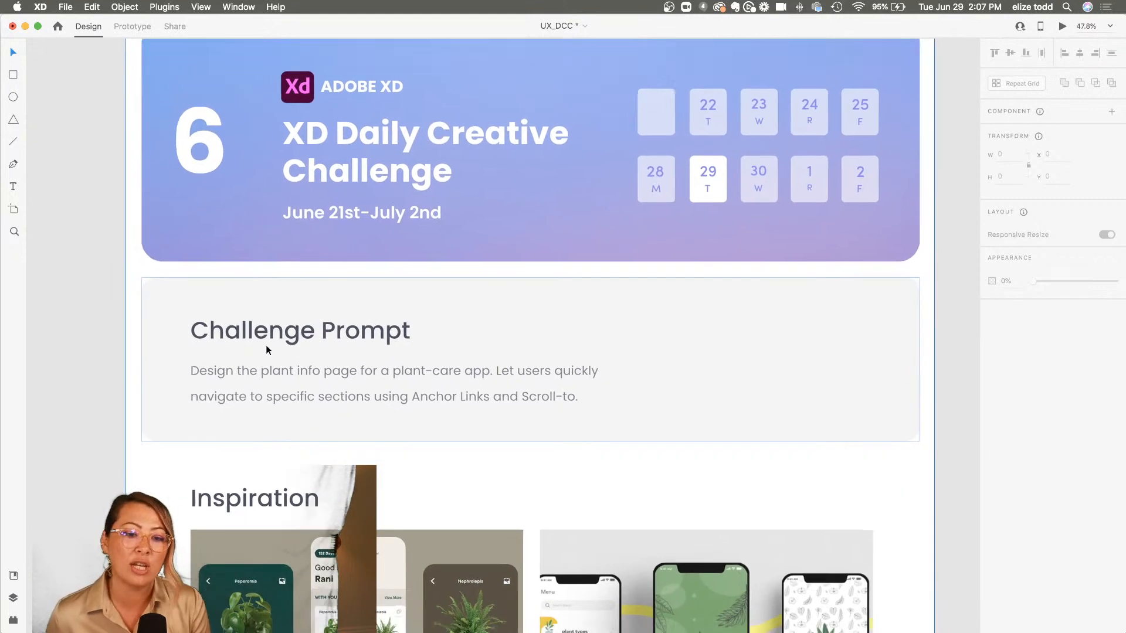
scroll(267, 350, "up", 3)
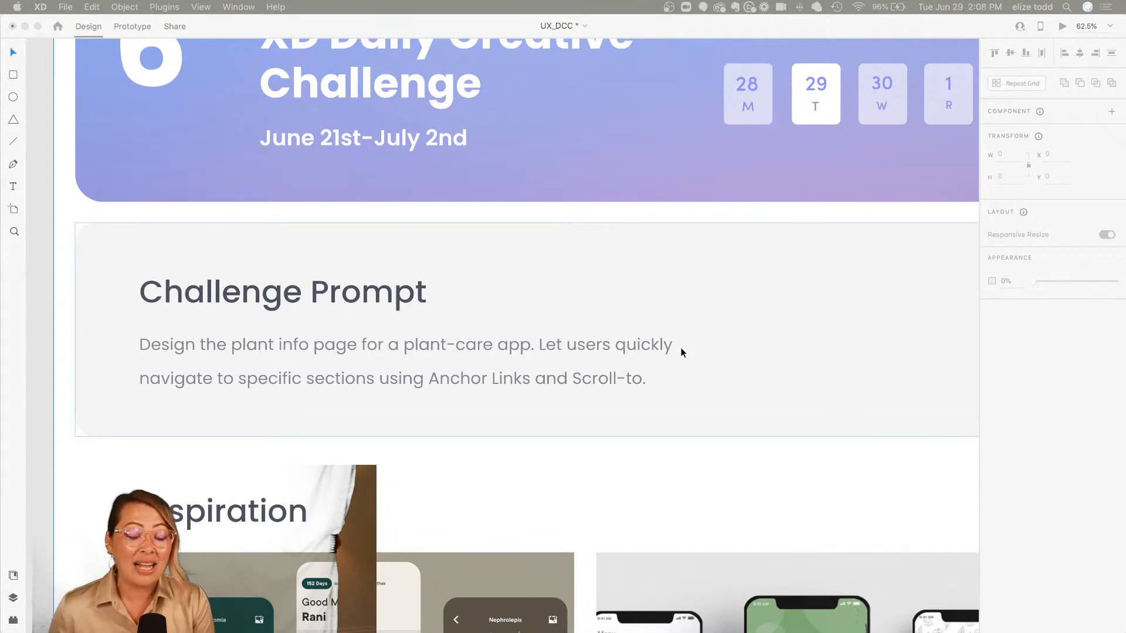
scroll(681, 348, "down", 10)
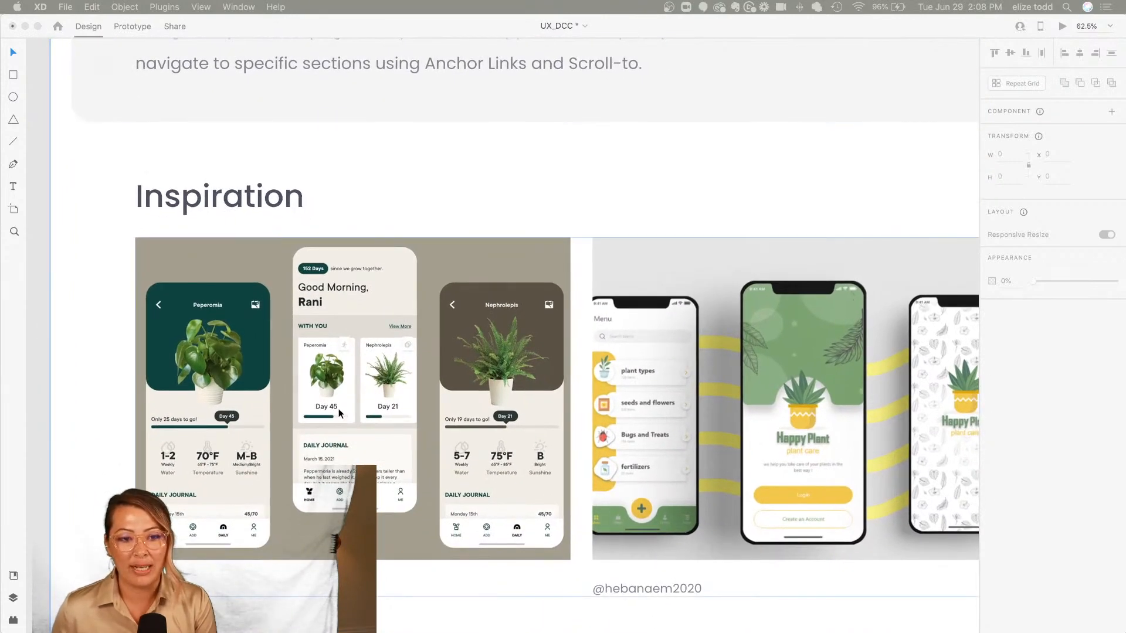
scroll(158, 445, "right", 2)
scroll(157, 445, "down", 1)
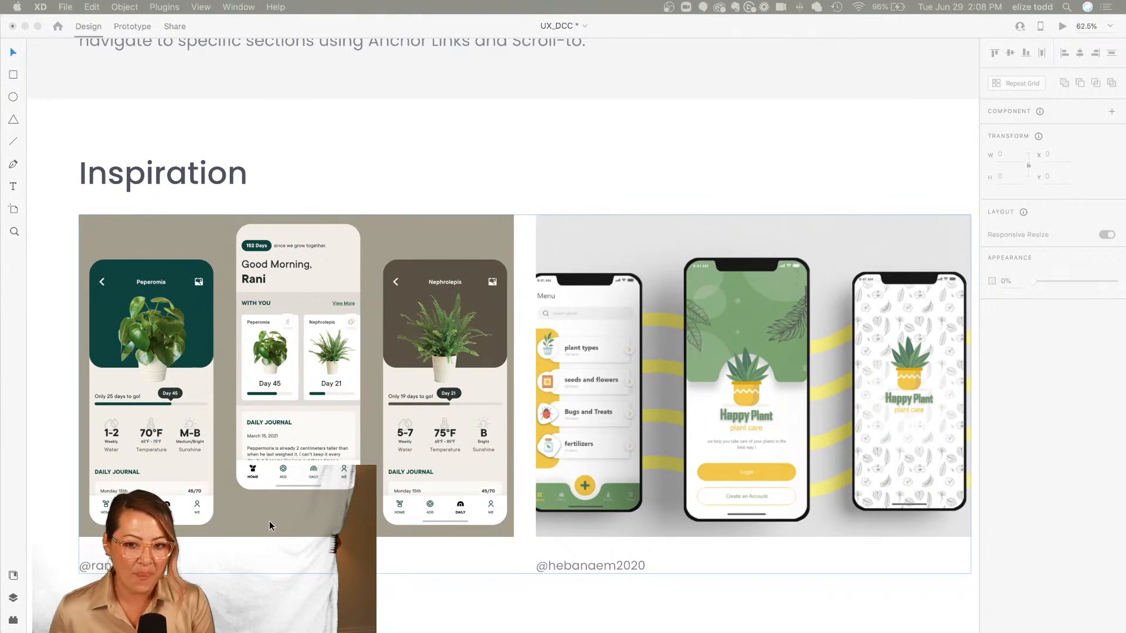
- Examine the completed Monstera Deliciosa Plant Info artboard from its header image to the Expert Tips section, and select that artboard
left_click(257, 448)
scroll(257, 448, "down", 5)
scroll(533, 361, "up", 3)
scroll(533, 361, "right", 2)
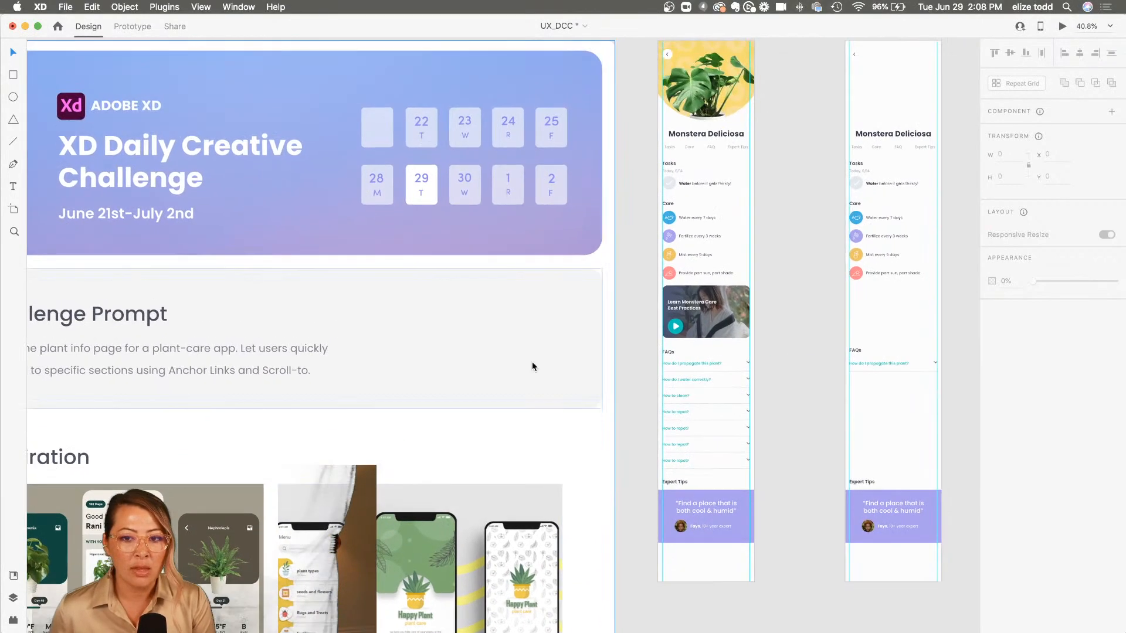
scroll(615, 322, "up", 5)
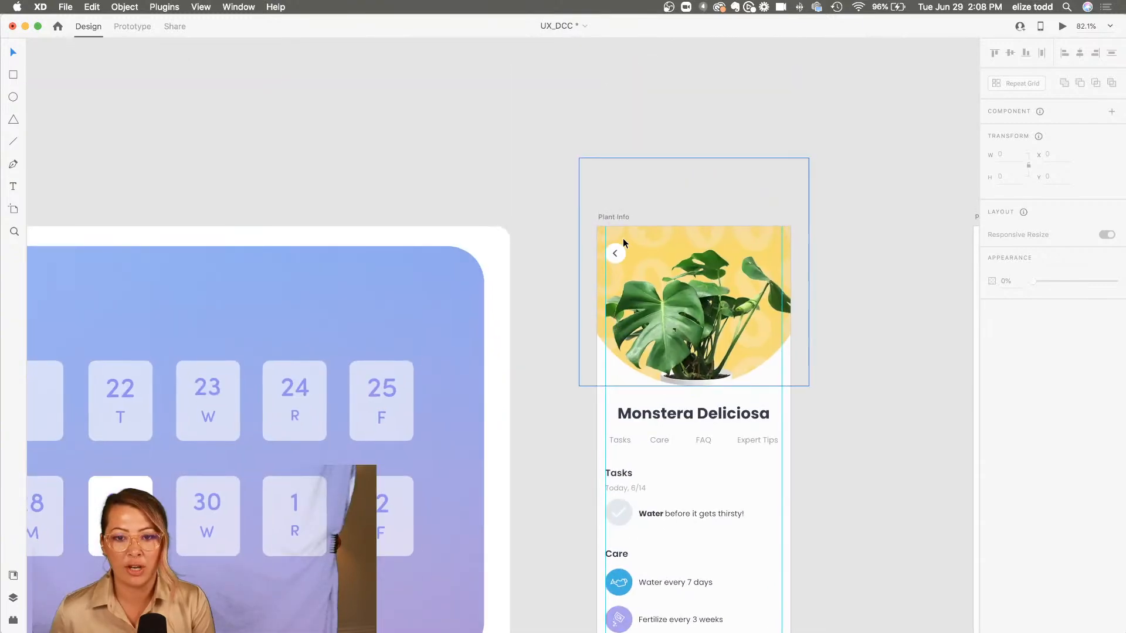
scroll(617, 217, "down", 2)
scroll(617, 217, "right", 1)
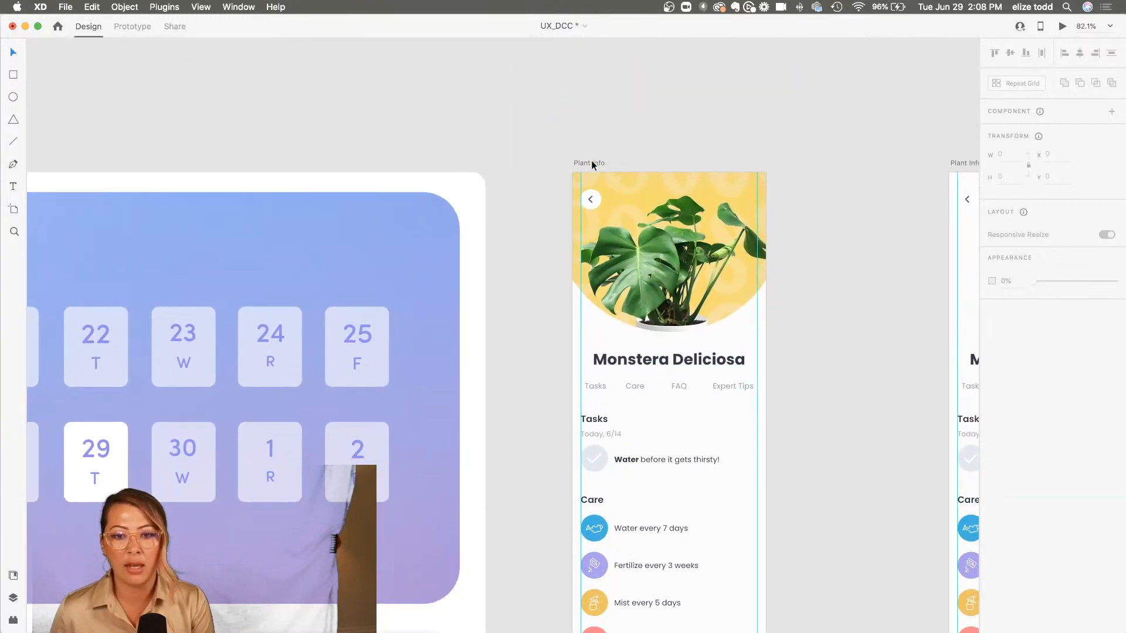
scroll(590, 162, "down", 15)
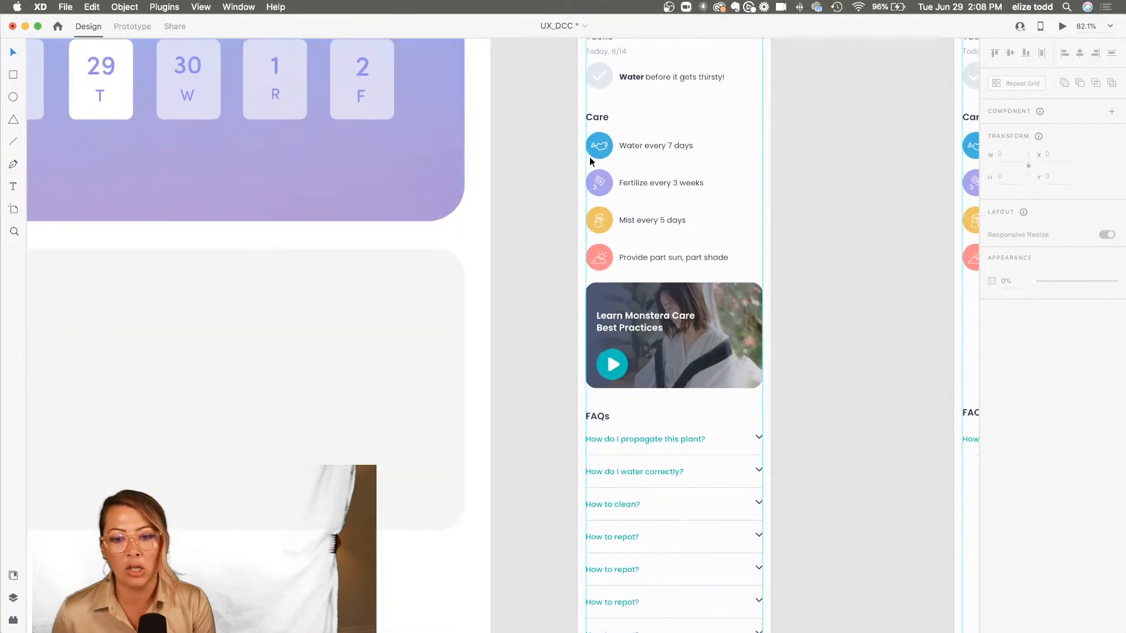
scroll(590, 156, "down", 2)
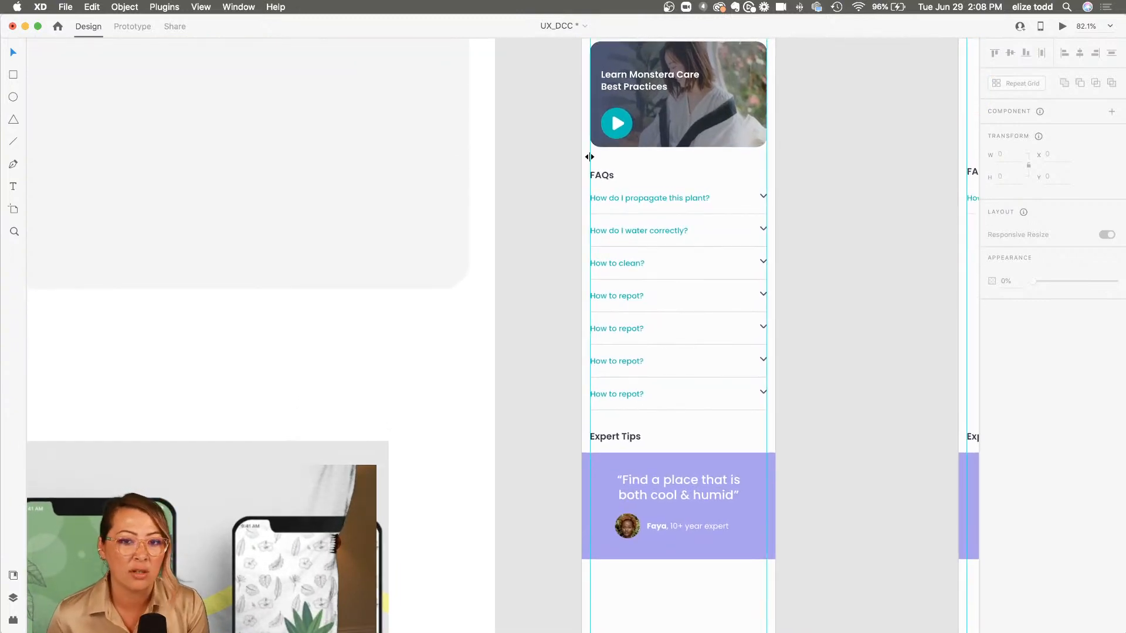
scroll(590, 157, "up", 14)
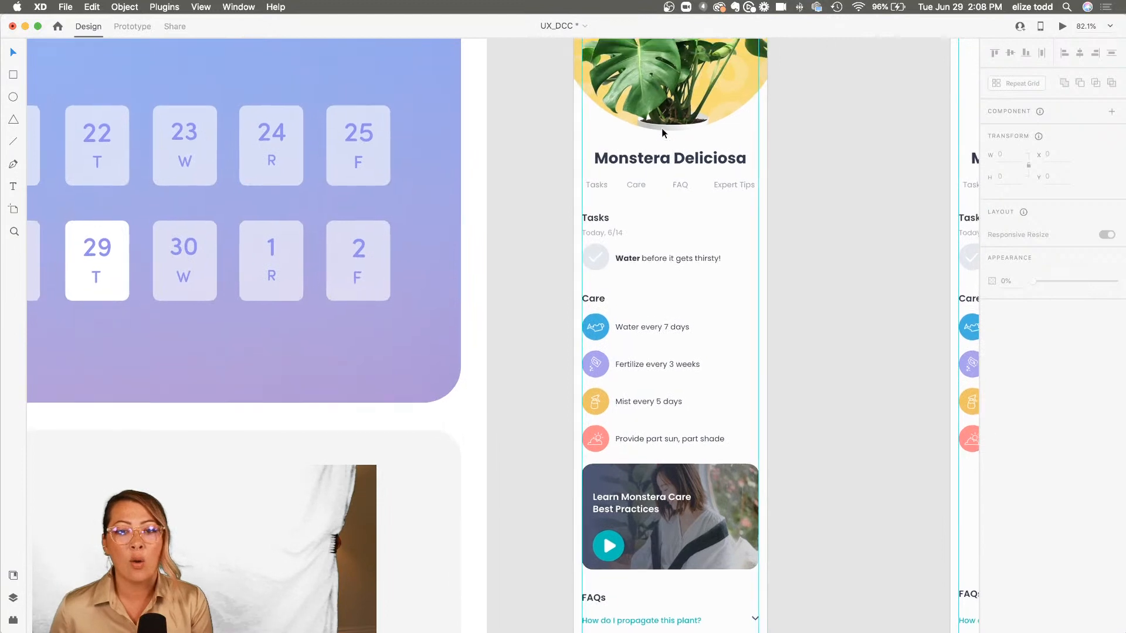
left_click(597, 63)
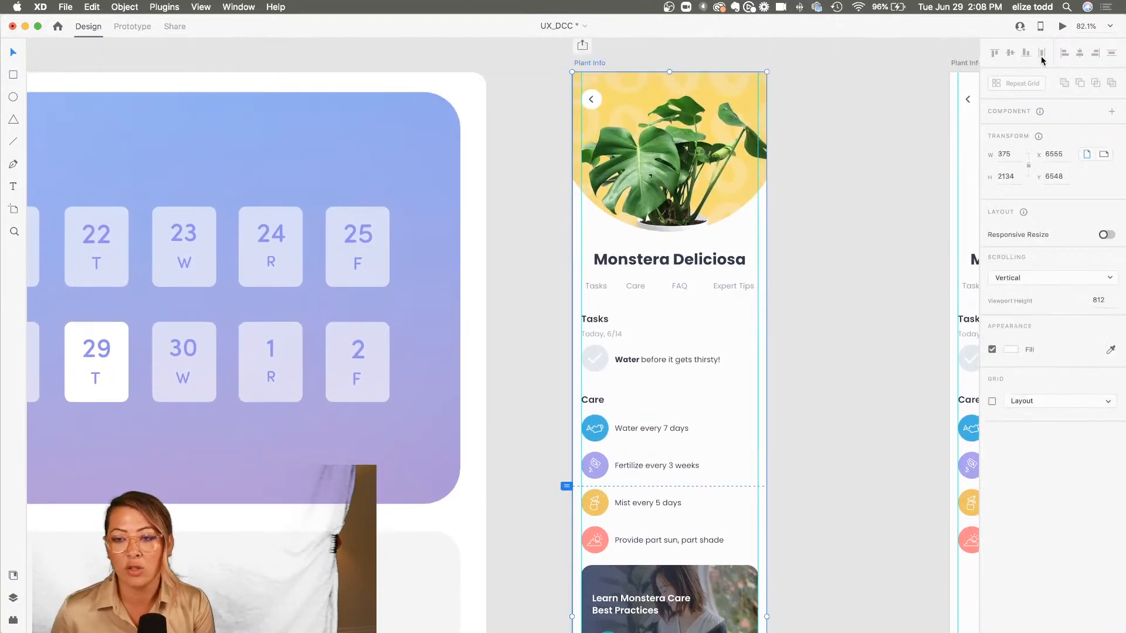
- Preview the Plant Info artboard, test its Tasks and FAQ anchor links, close the preview and clear the artboard selection
left_click(1063, 27)
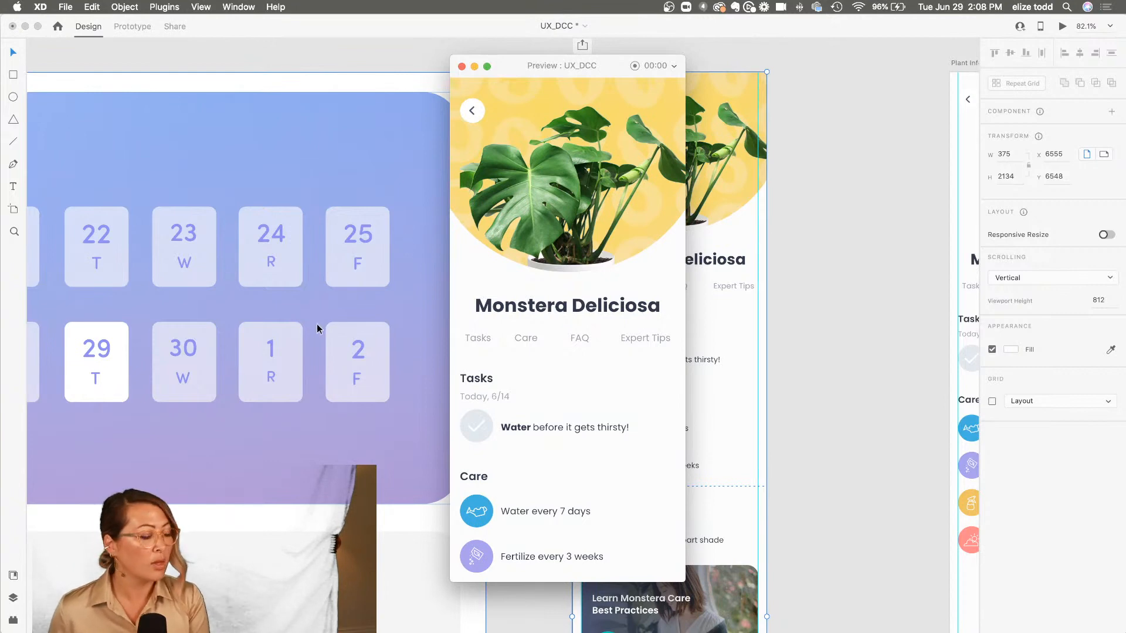
left_click(479, 345)
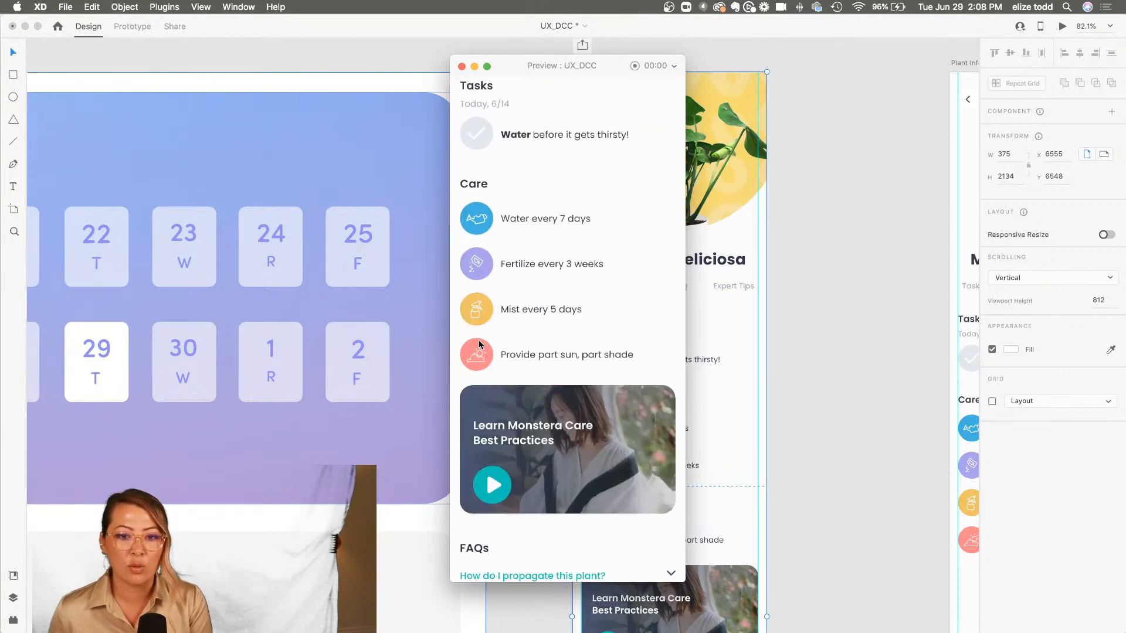
scroll(479, 345, "up", 5)
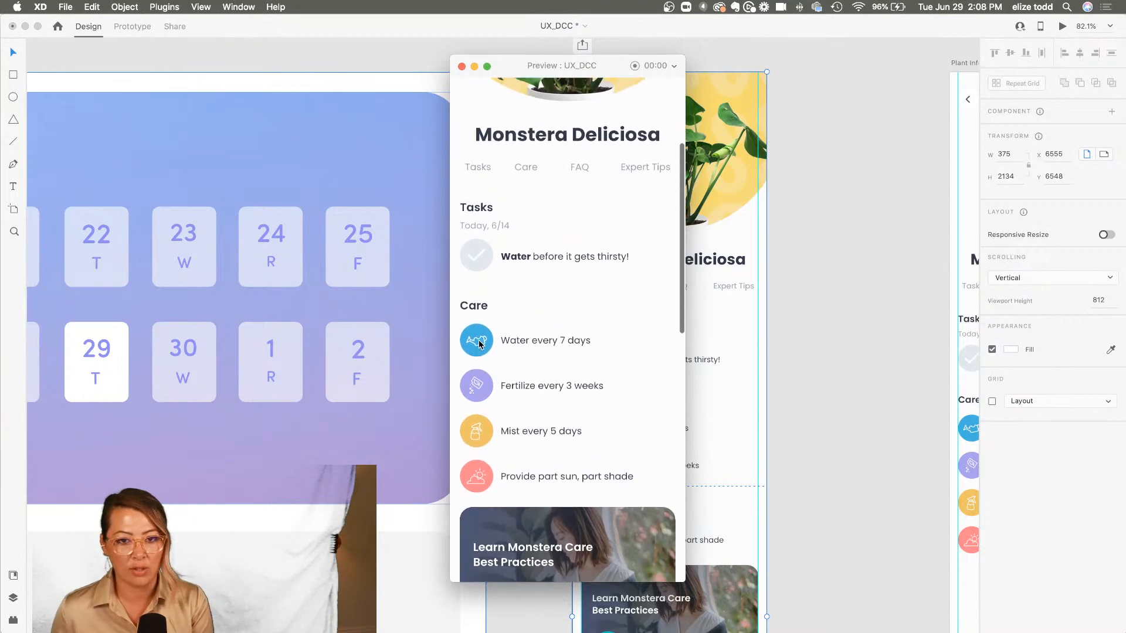
left_click(578, 172)
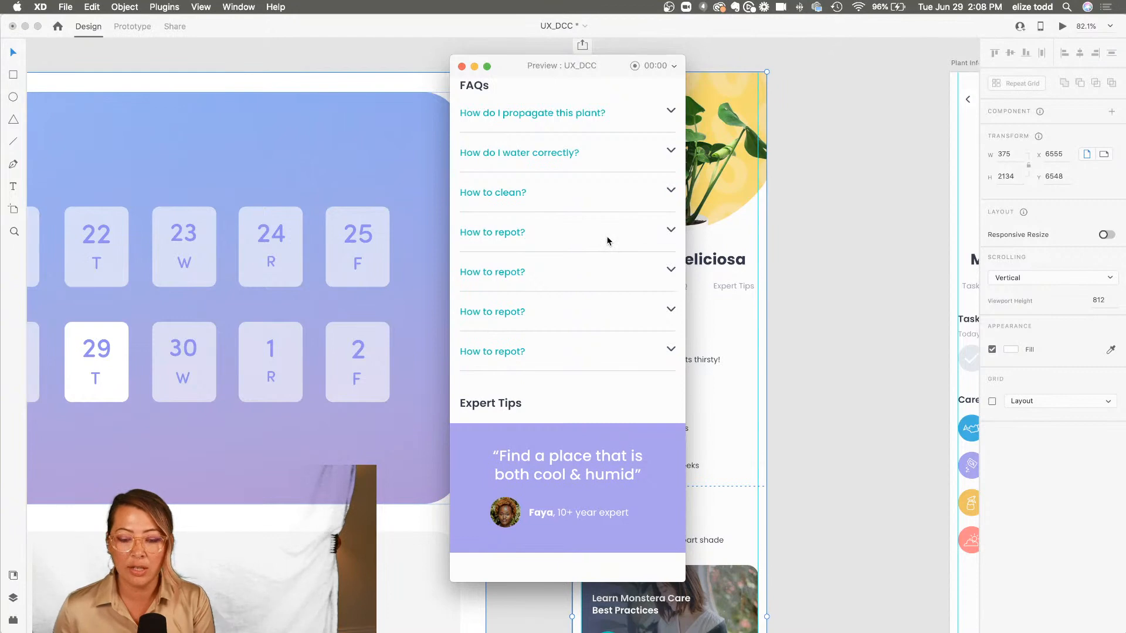
scroll(607, 235, "up", 10)
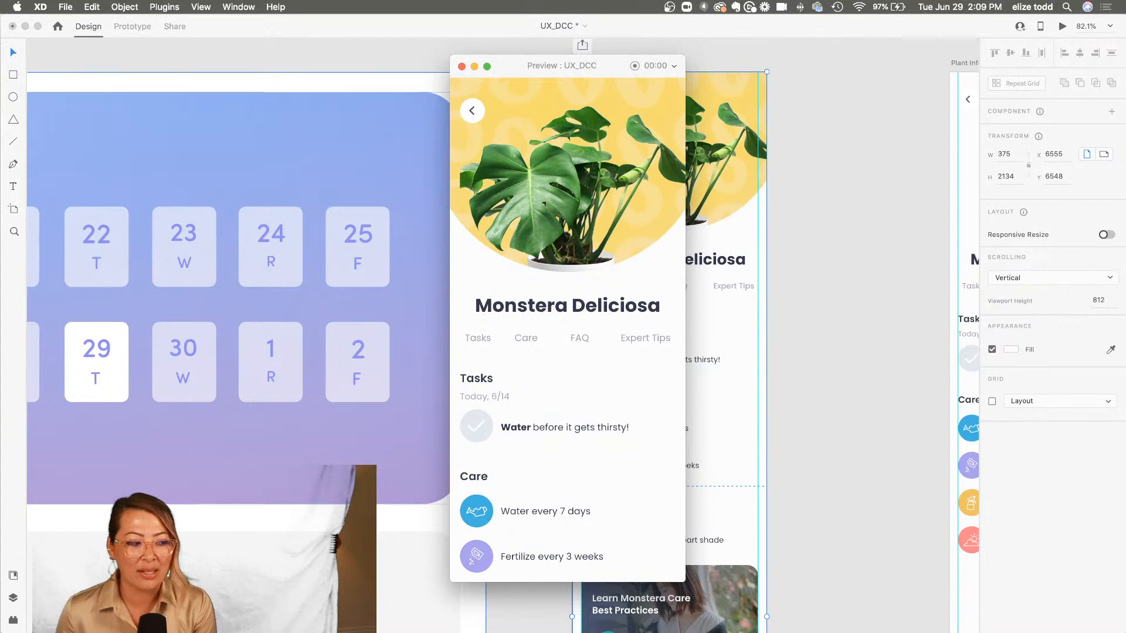
left_click(463, 68)
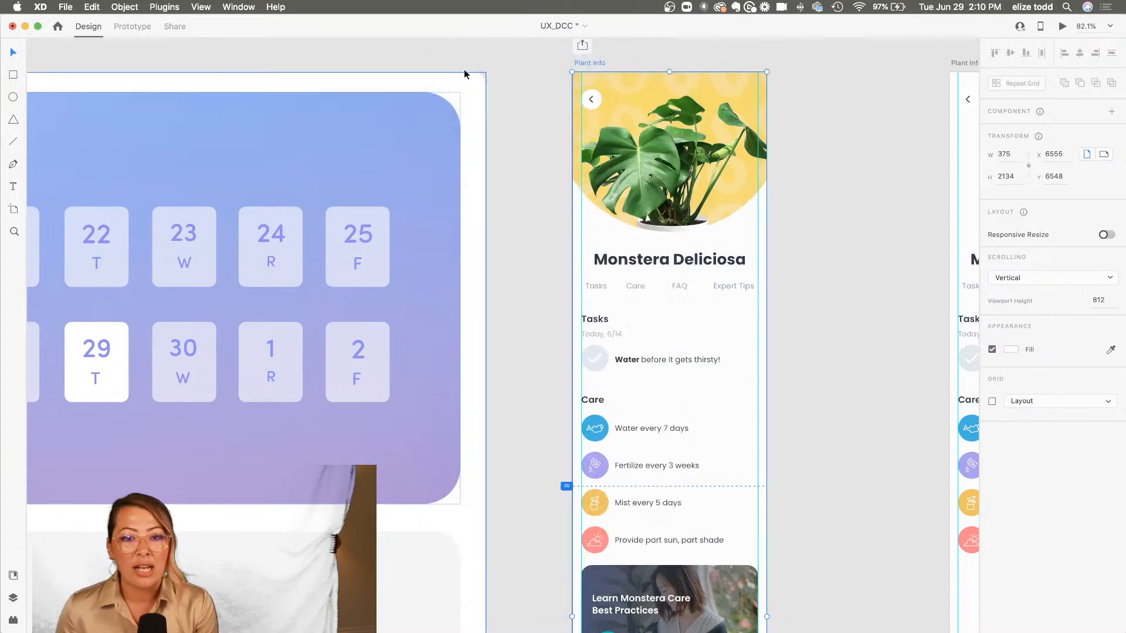
left_click(789, 259)
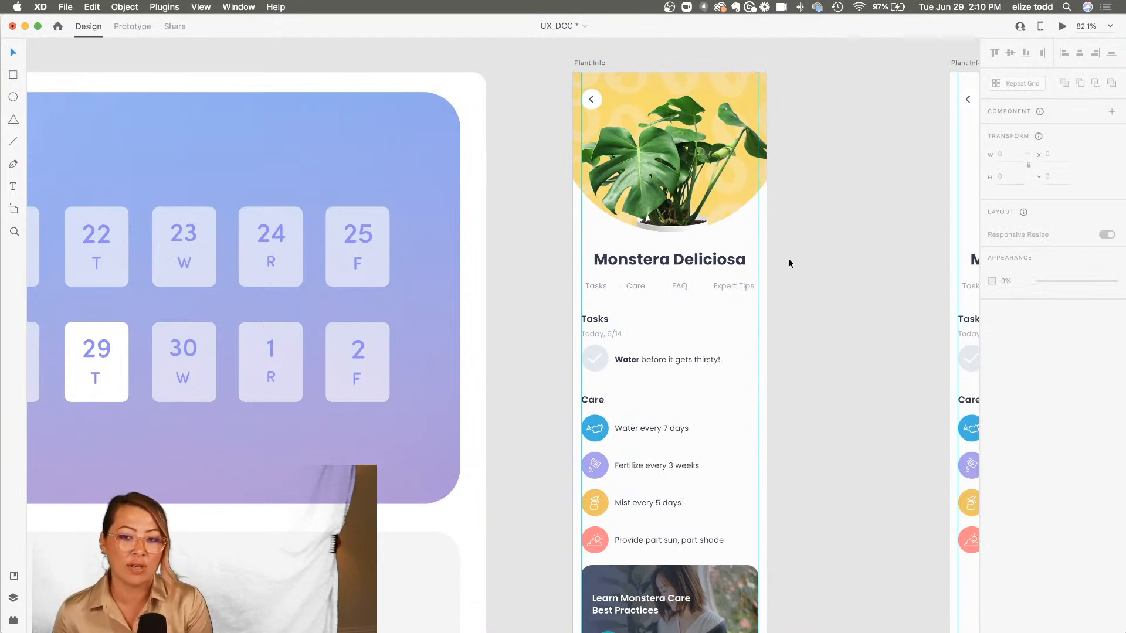
- Locate the Persona artboard at the start of the document and examine its Wants, Frustrations and Meet & Exceed notes
scroll(788, 258, "down", 3)
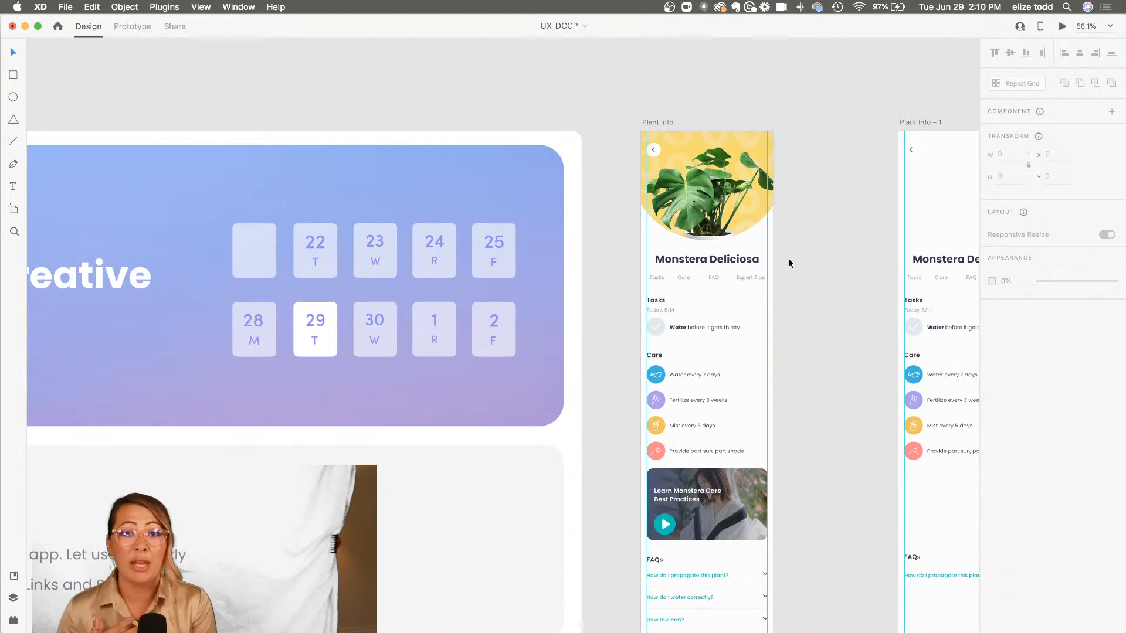
scroll(789, 258, "down", 5)
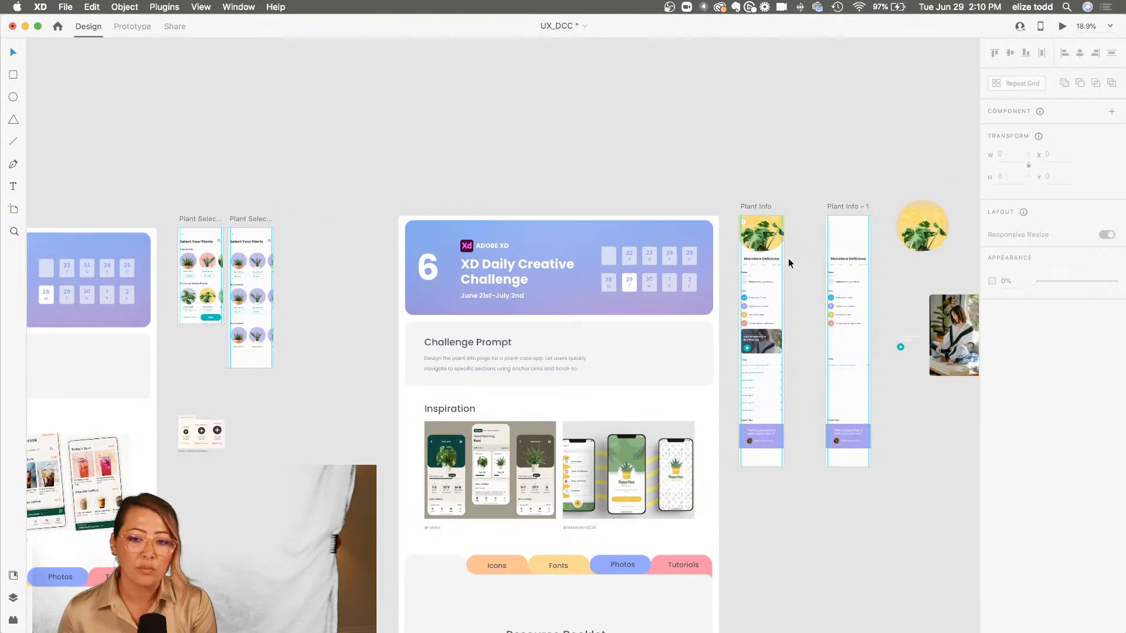
scroll(789, 258, "up", 2)
scroll(780, 237, "down", 4)
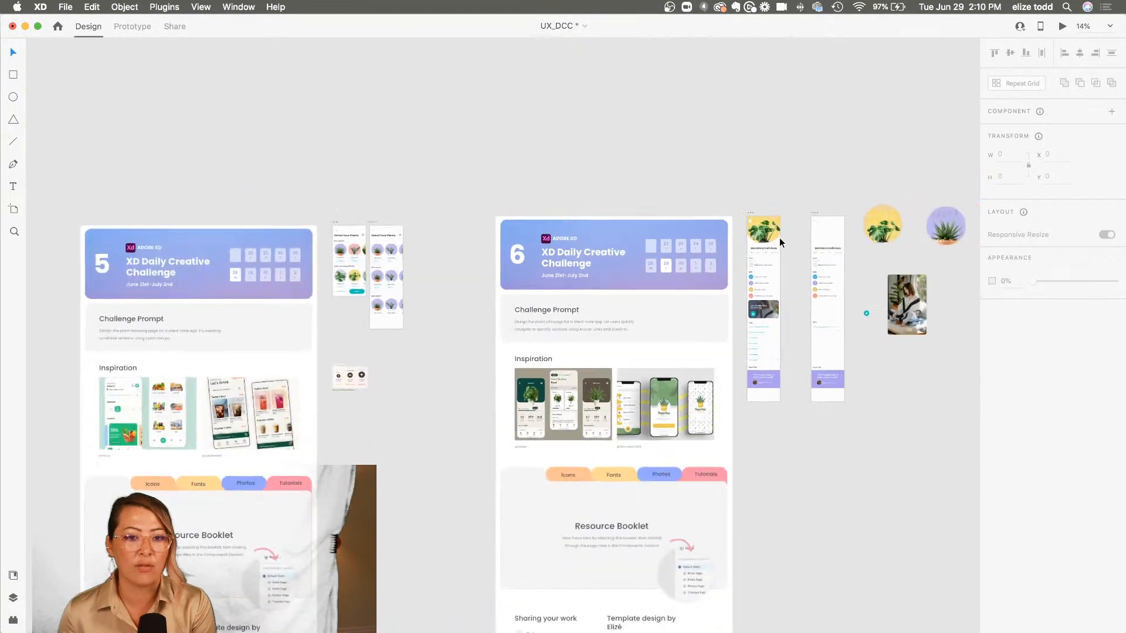
scroll(779, 238, "down", 3)
scroll(779, 238, "up", 6)
scroll(379, 149, "up", 4)
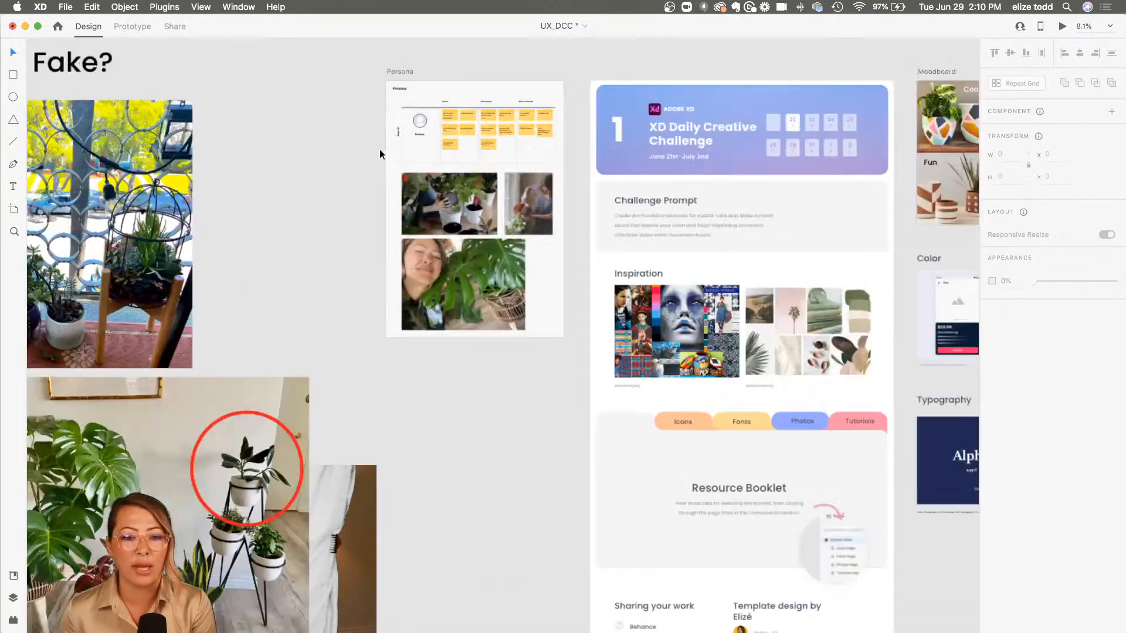
scroll(380, 154, "up", 8)
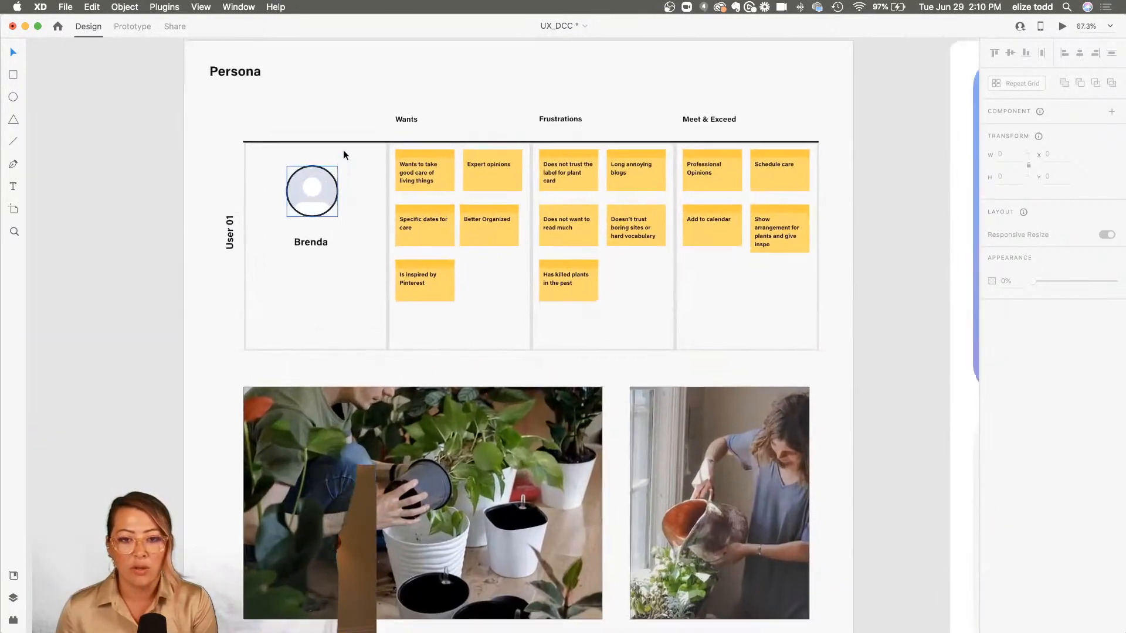
scroll(344, 154, "up", 2)
scroll(344, 153, "up", 1)
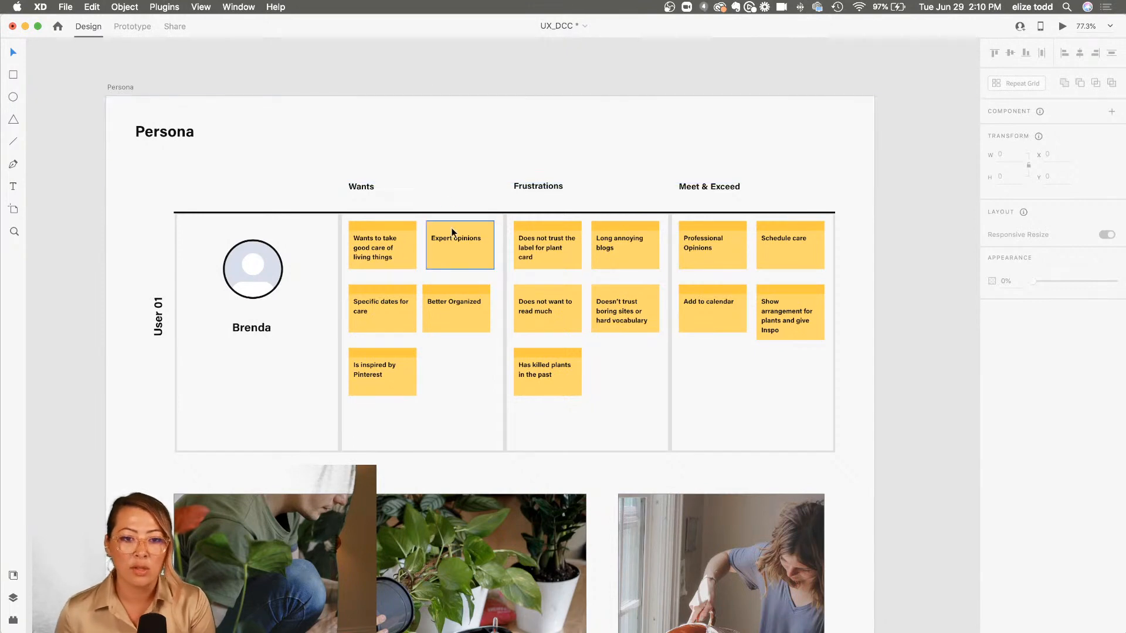
scroll(454, 237, "up", 3)
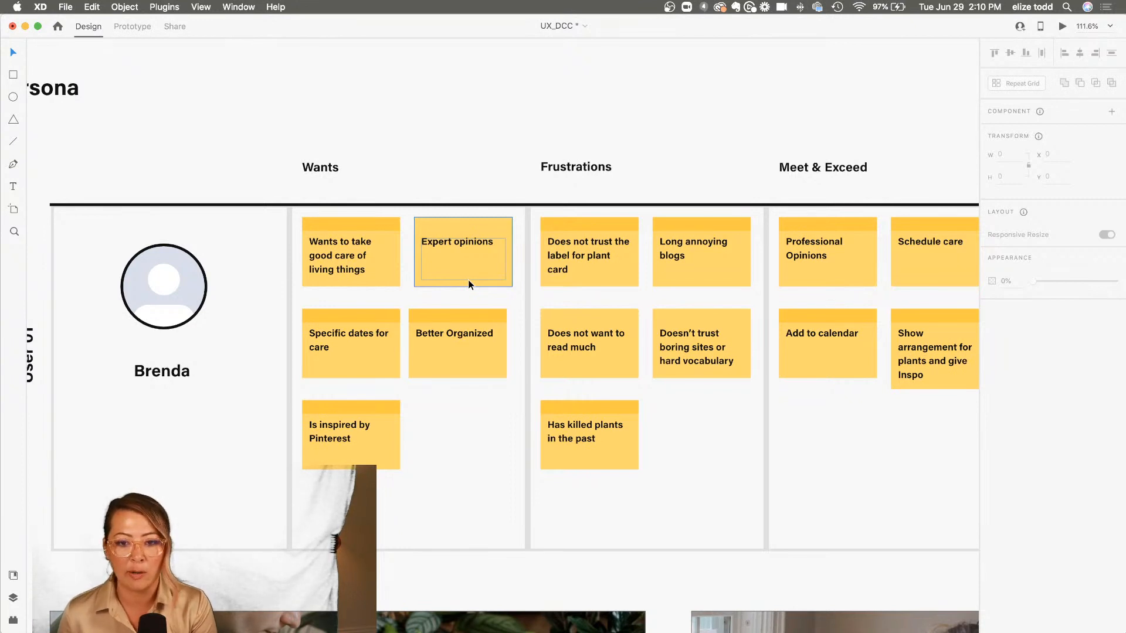
scroll(534, 289, "right", 3)
left_click(551, 344)
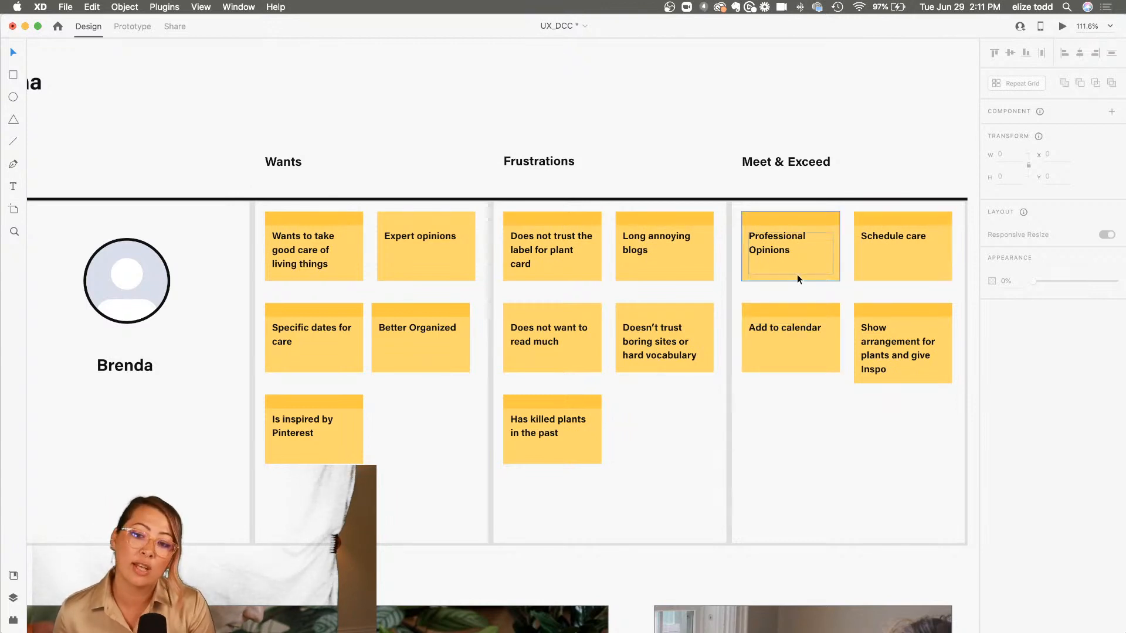
- Return to the Day 6 Plant Info artboard and examine its header, anchor link row, Tasks and Care sections
scroll(797, 276, "down", 10)
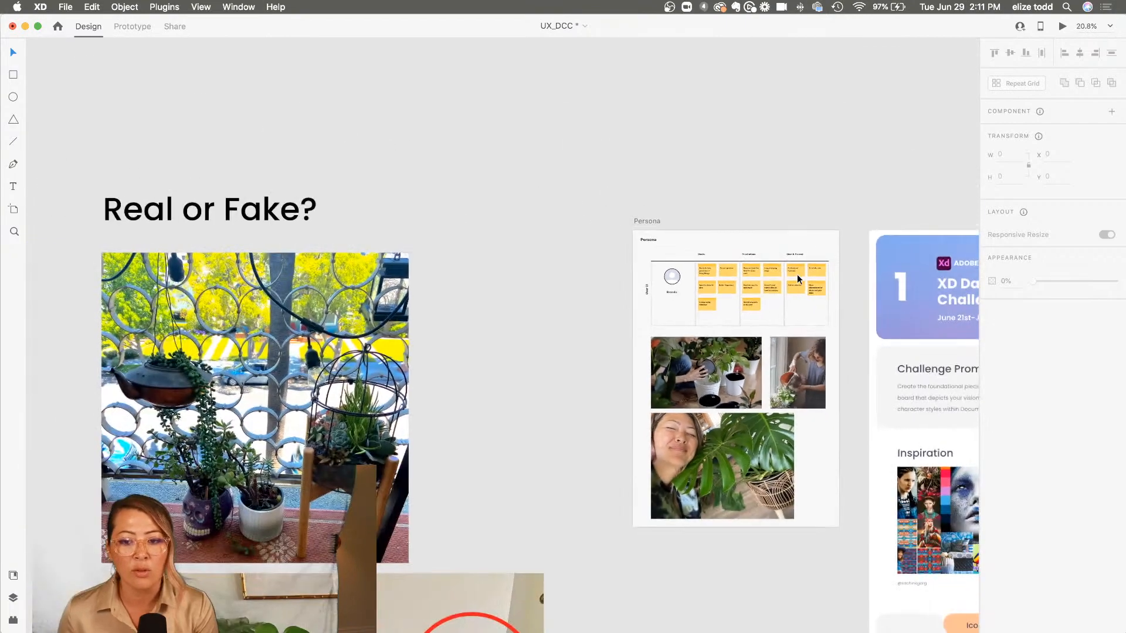
scroll(797, 276, "right", 10)
scroll(797, 274, "right", 5)
scroll(642, 333, "down", 3)
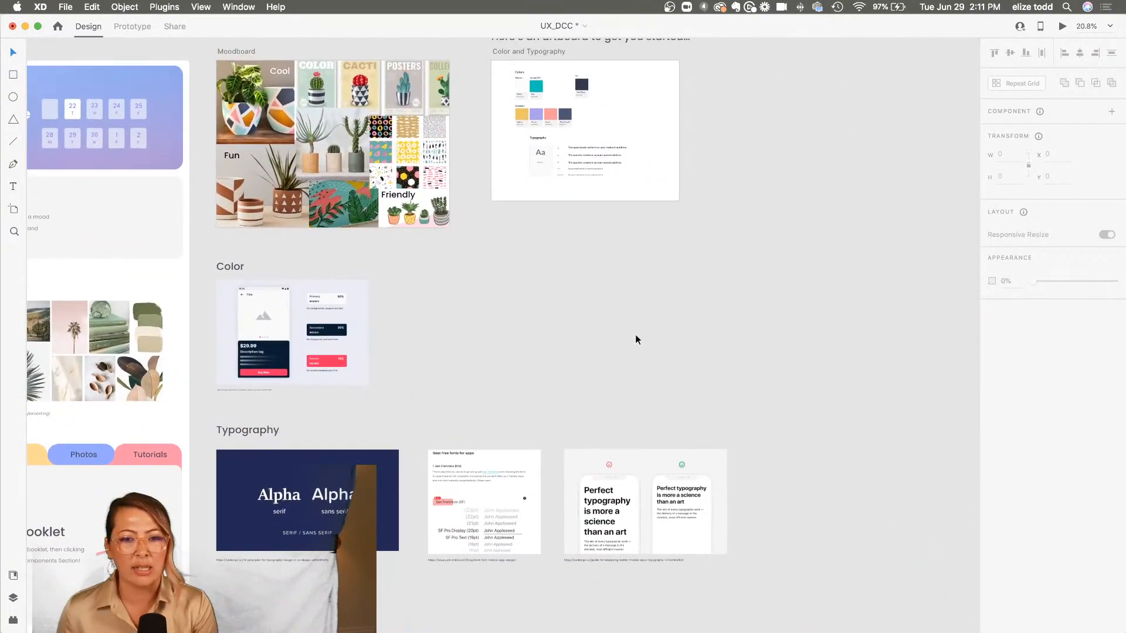
scroll(635, 335, "down", 5)
scroll(635, 335, "down", 5)
scroll(599, 279, "up", 10)
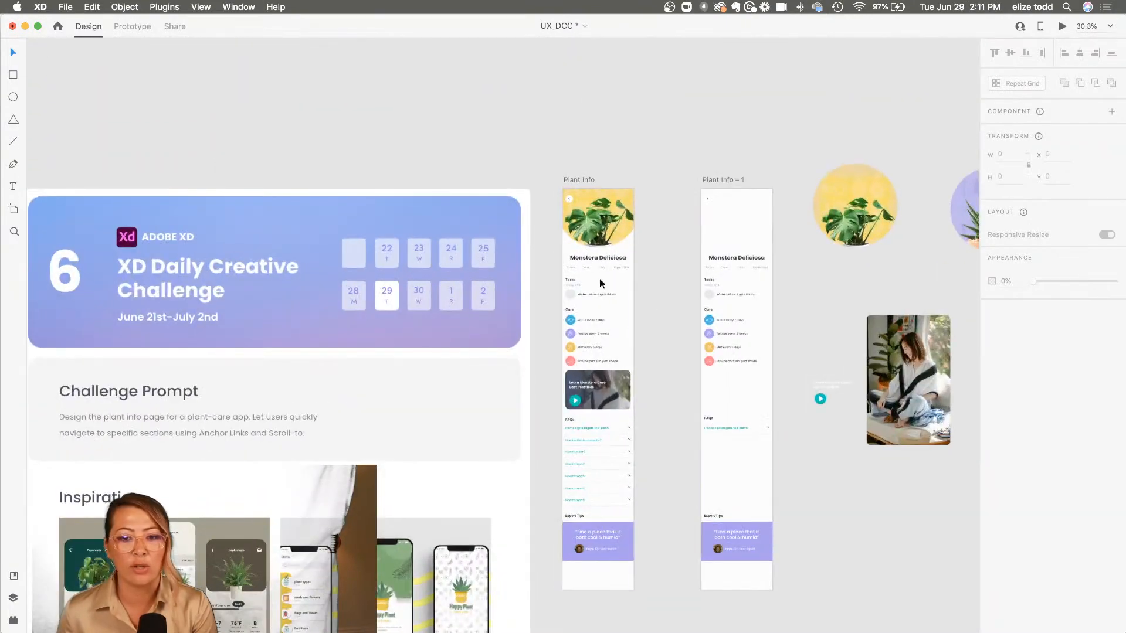
scroll(559, 245, "right", 3)
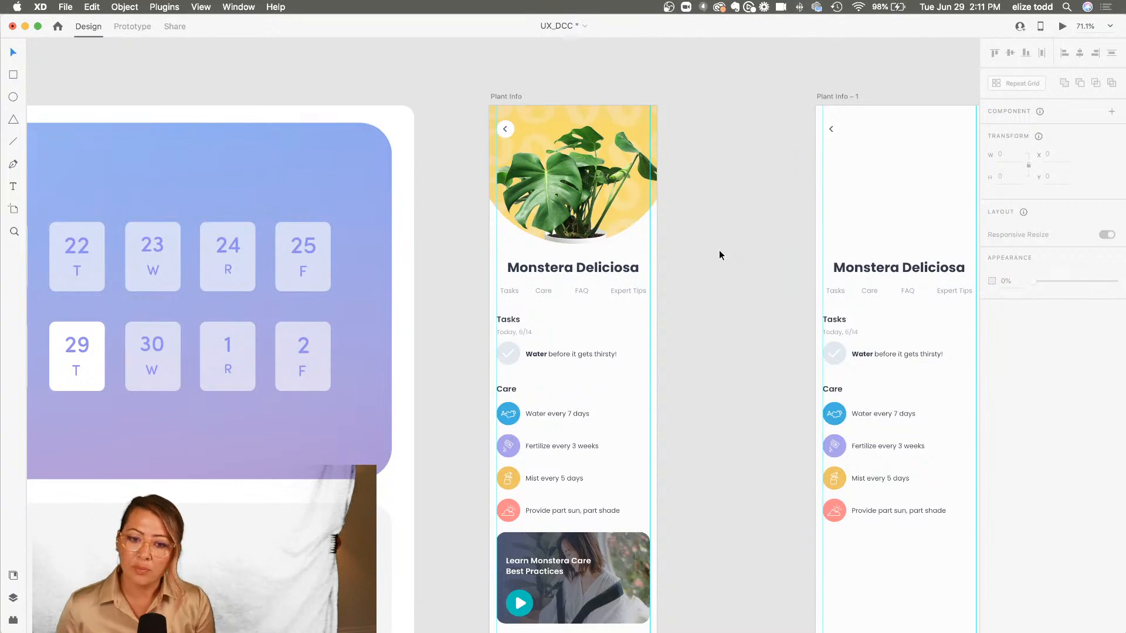
scroll(611, 311, "up", 5)
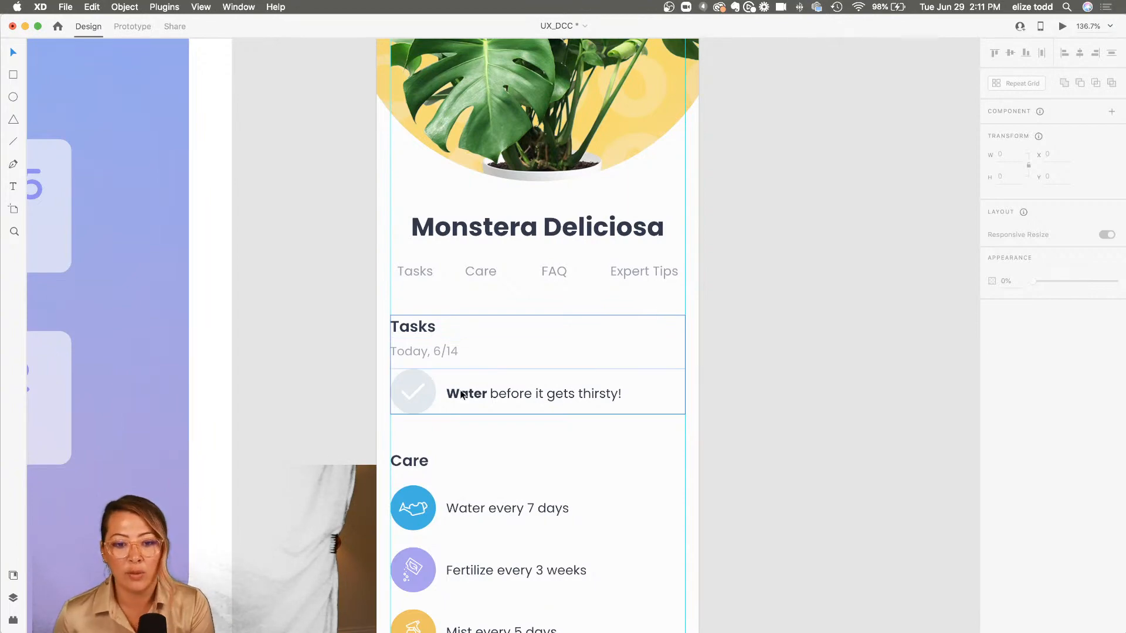
scroll(476, 405, "right", 5)
scroll(475, 405, "right", 6)
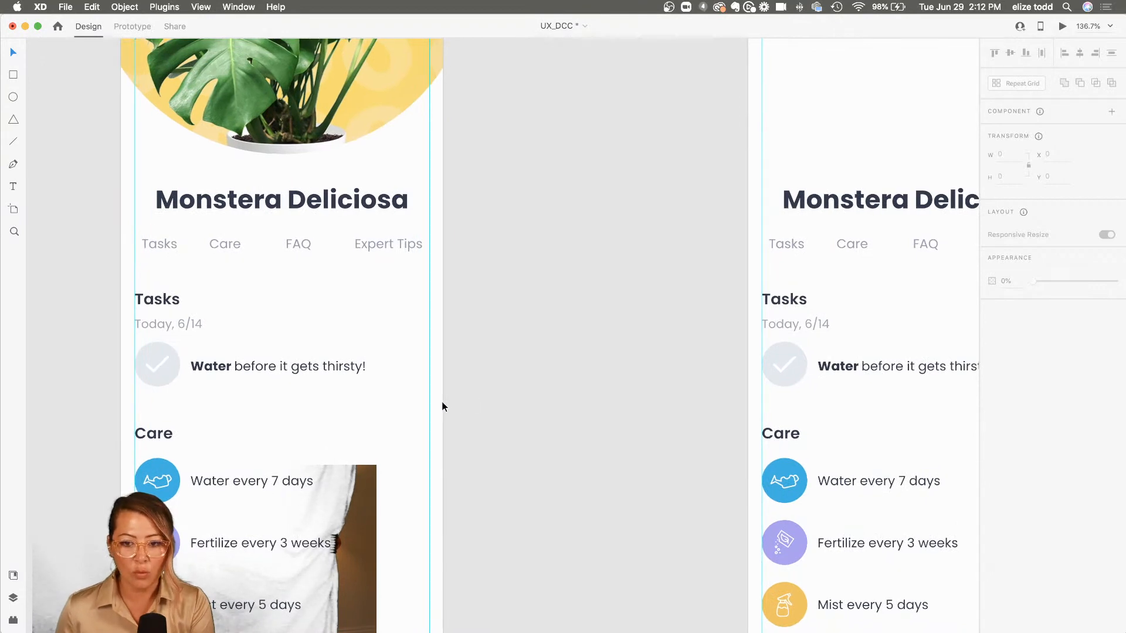
scroll(442, 399, "down", 4)
scroll(442, 396, "left", 4)
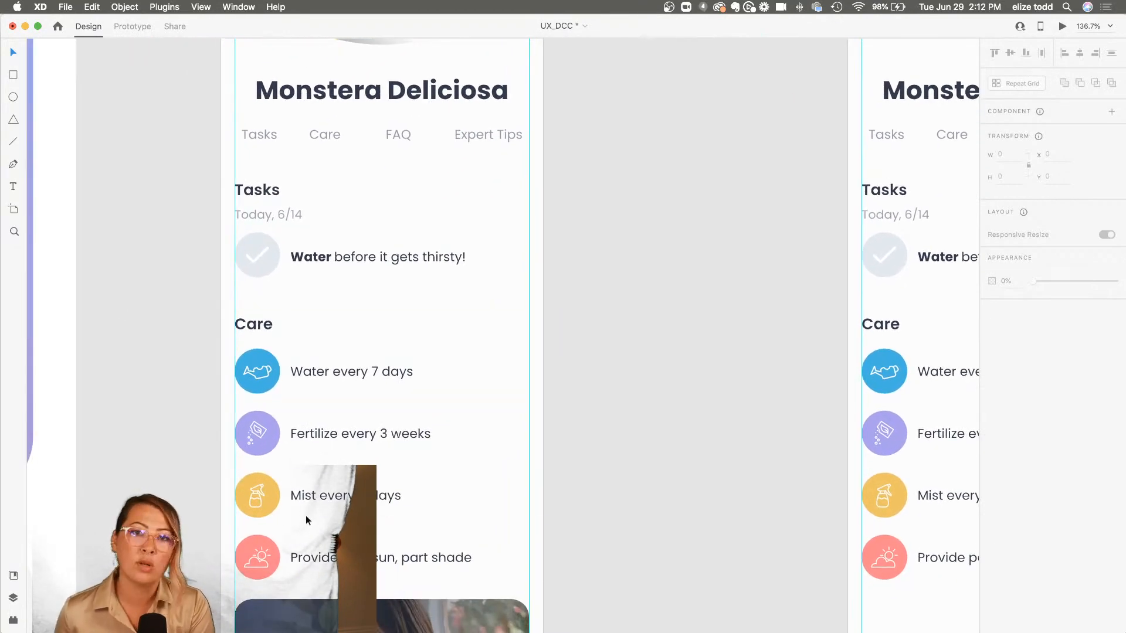
scroll(305, 516, "down", 2)
scroll(305, 515, "left", 1)
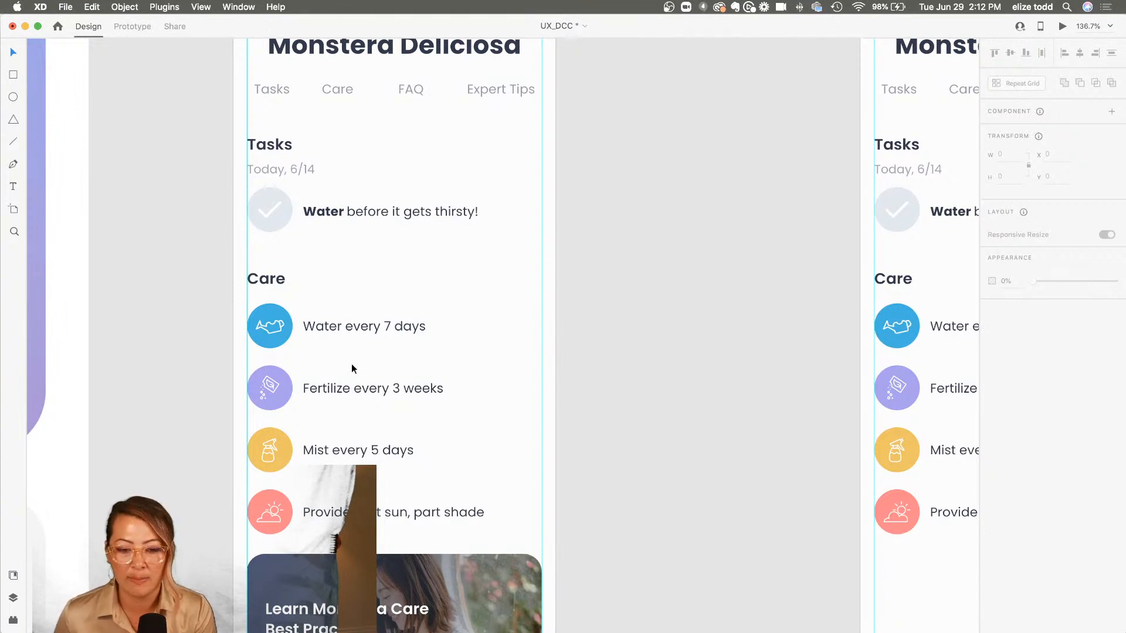
- Examine the Plant Info artboard's care video card, FAQs and Expert Tips sections, and select the Expert Tips group
scroll(352, 365, "down", 5)
scroll(352, 365, "down", 1)
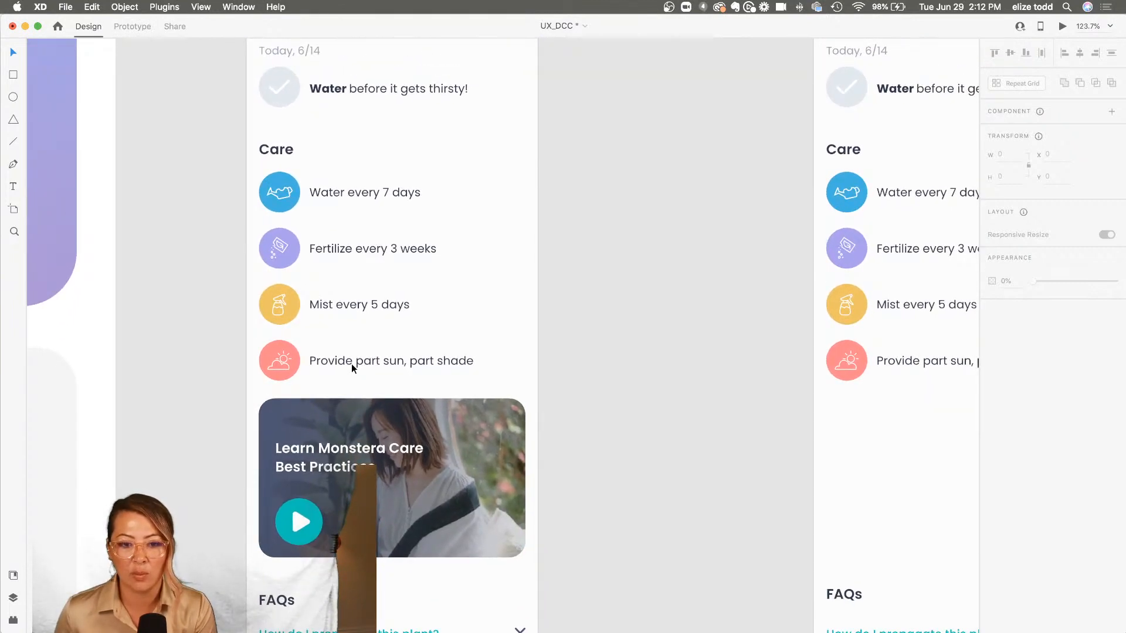
scroll(352, 365, "down", 1)
scroll(350, 363, "down", 1)
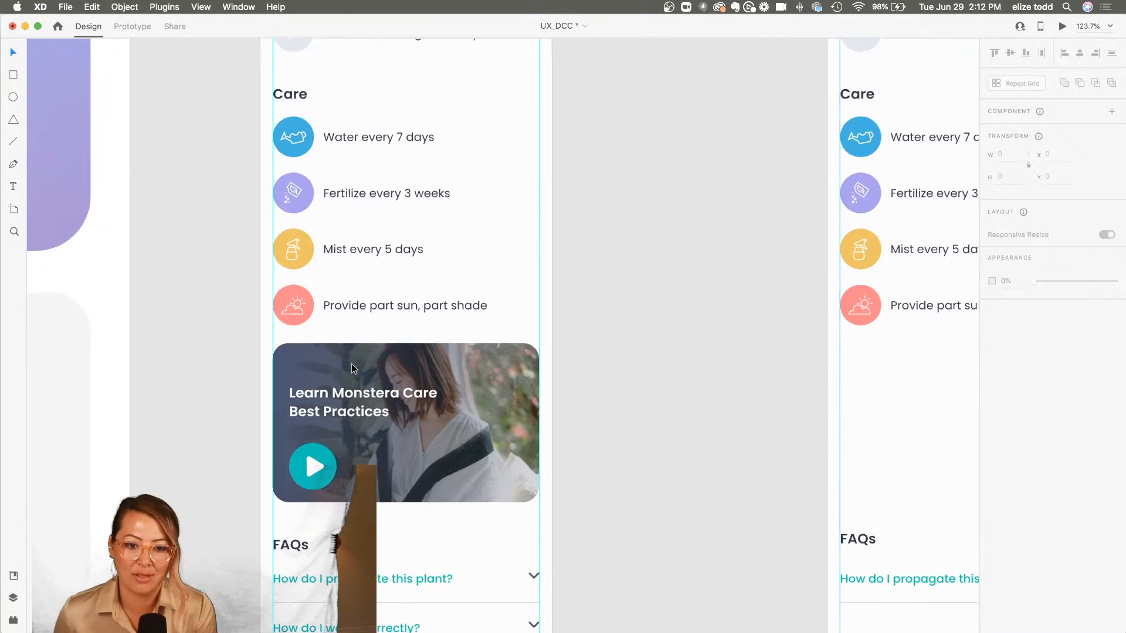
scroll(351, 363, "down", 1)
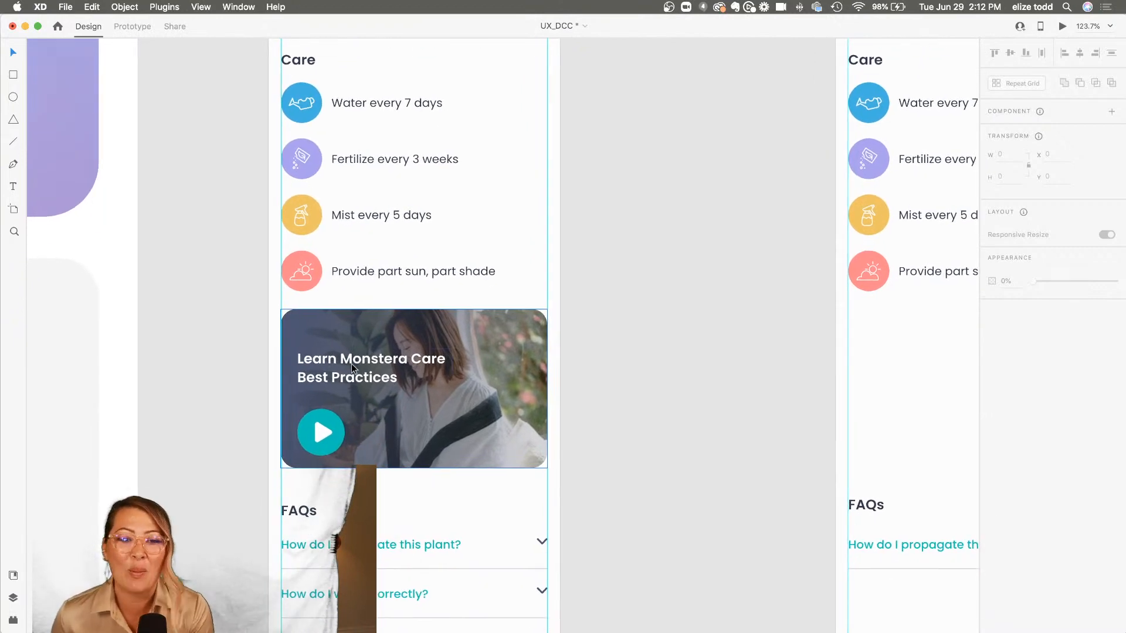
scroll(351, 364, "down", 7)
scroll(350, 364, "down", 1)
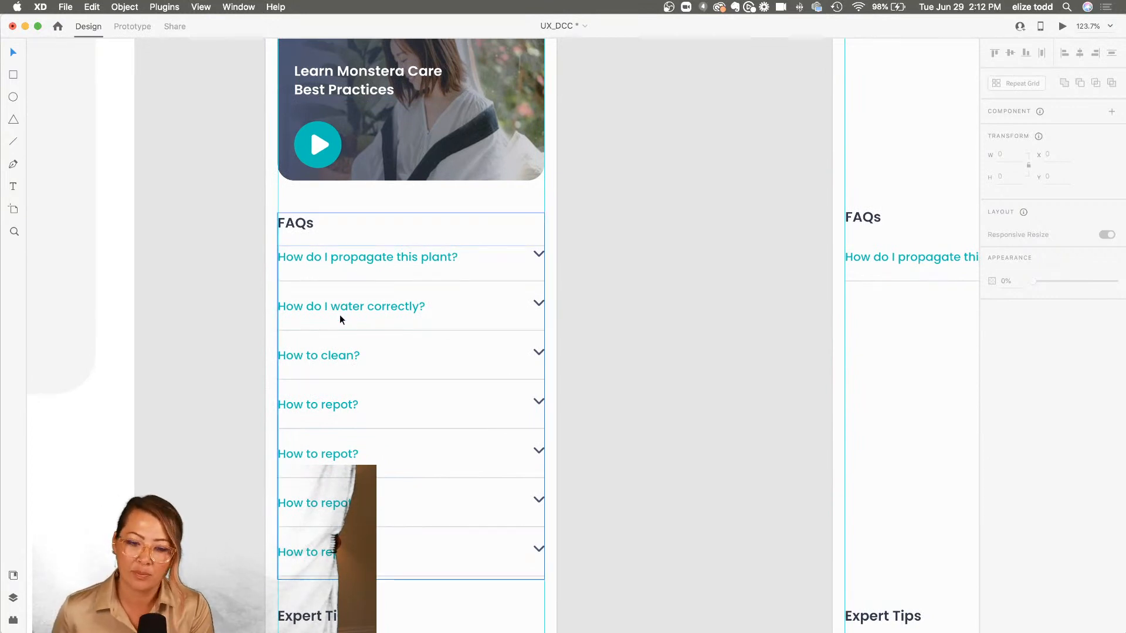
scroll(340, 319, "down", 1)
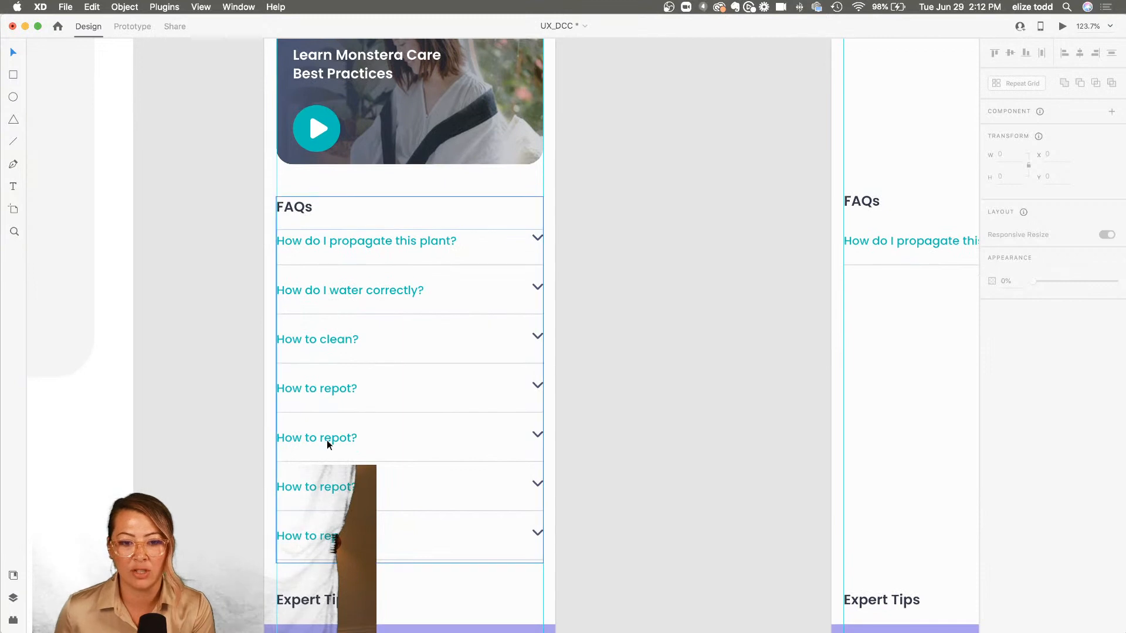
scroll(326, 440, "down", 5)
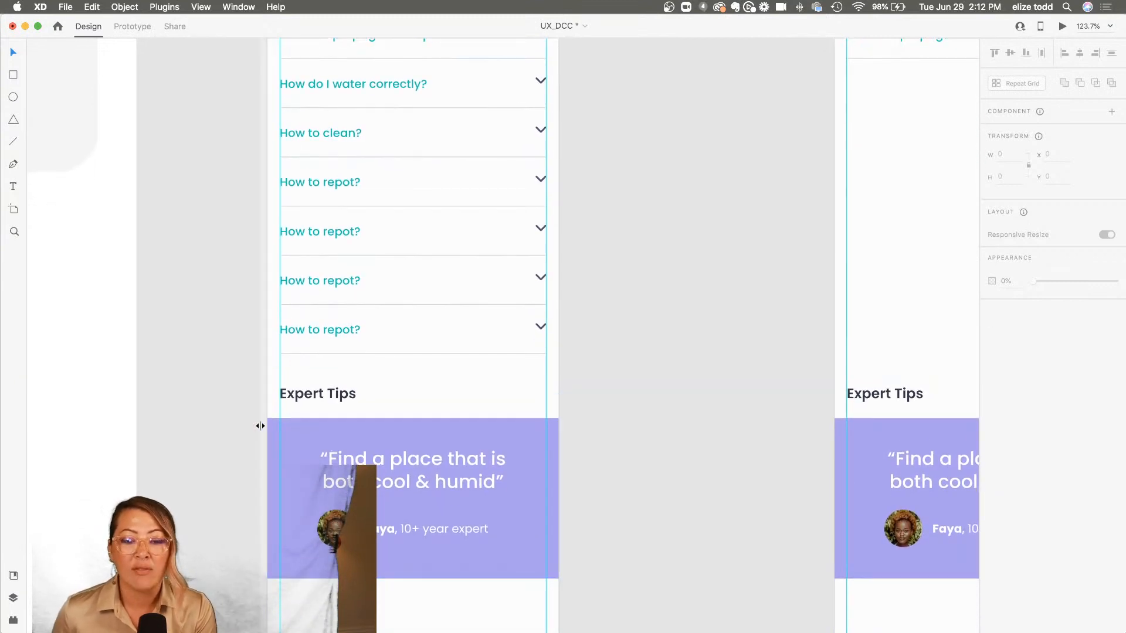
left_click(362, 443)
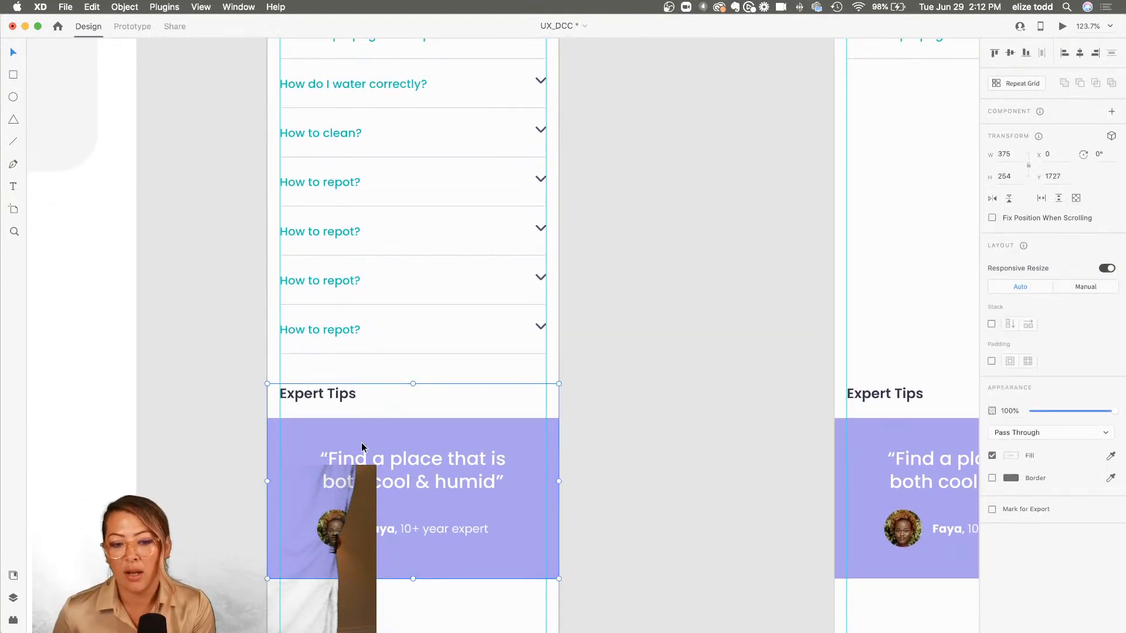
scroll(322, 470, "down", 6)
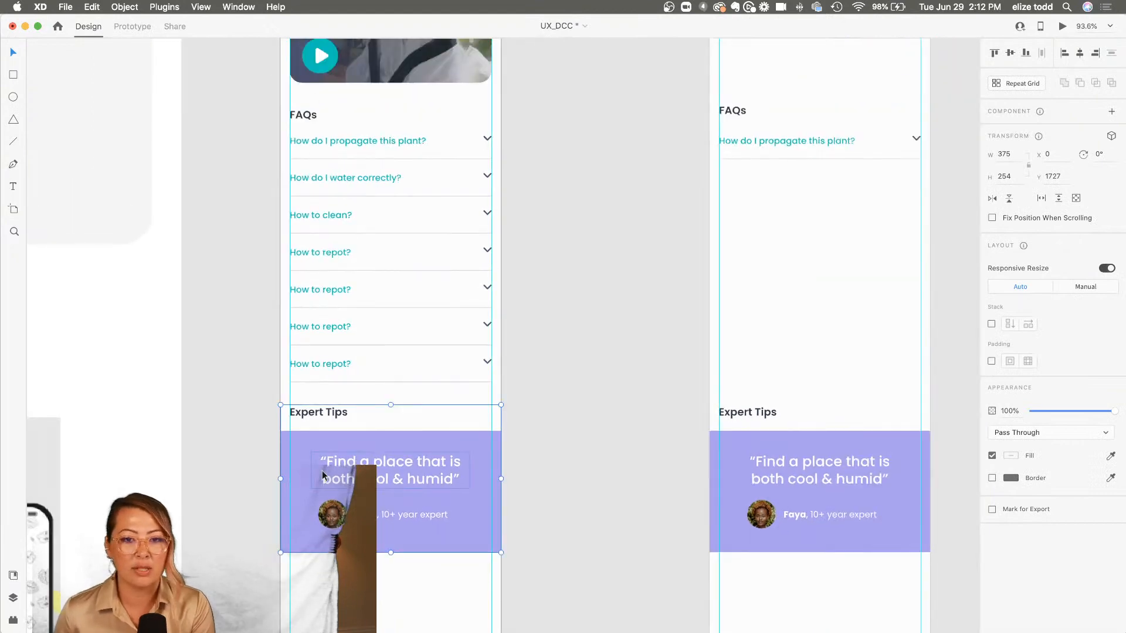
scroll(322, 470, "down", 3)
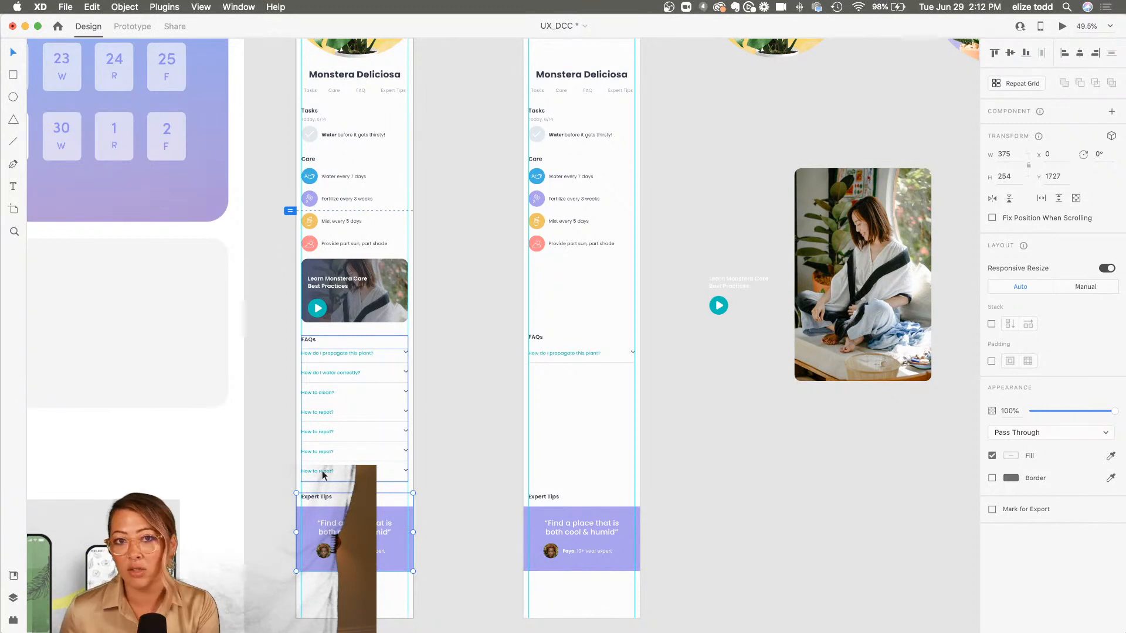
- Clear the Expert Tips selection and focus on the unfinished Plant Info – 1 artboard and the loose images beside it
scroll(322, 474, "up", 5)
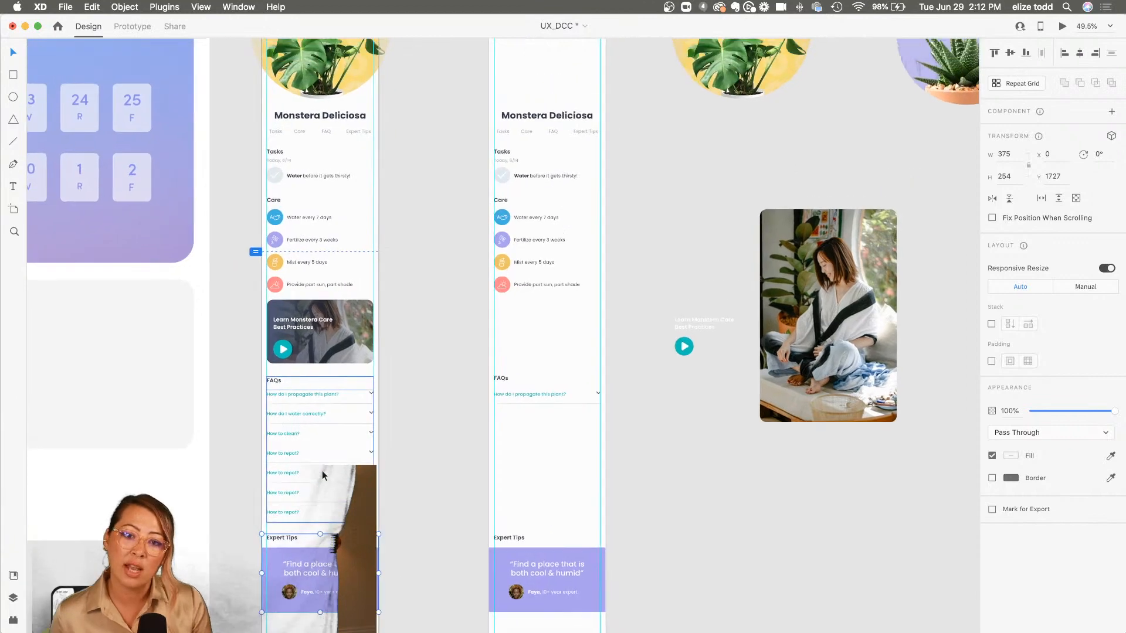
scroll(564, 333, "up", 3)
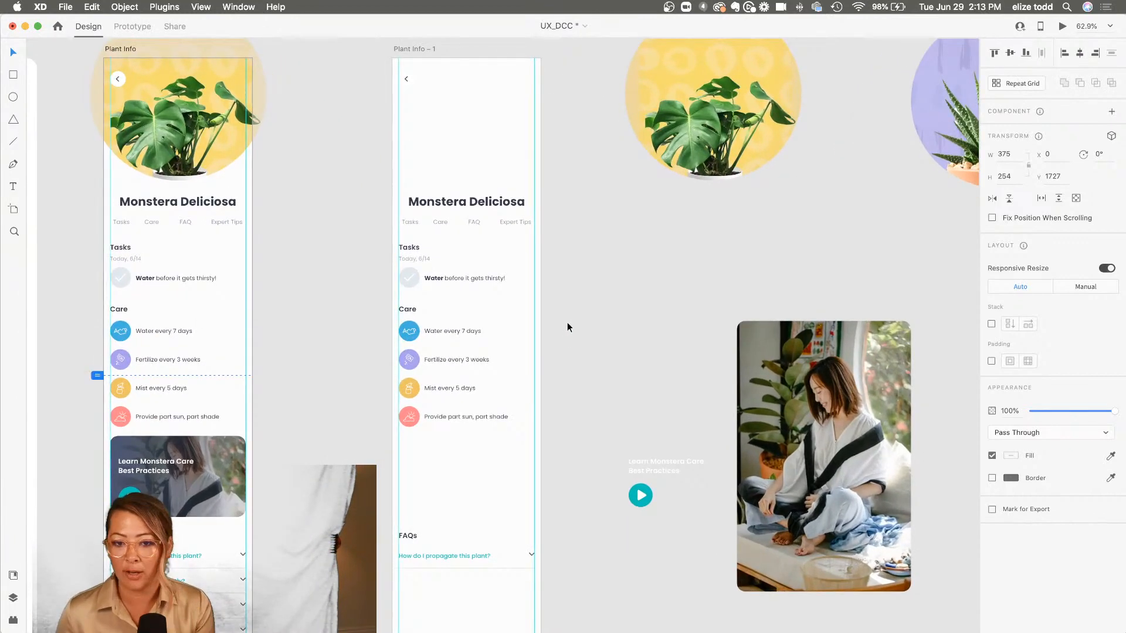
left_click(568, 322)
scroll(524, 256, "up", 4)
key("super+;")
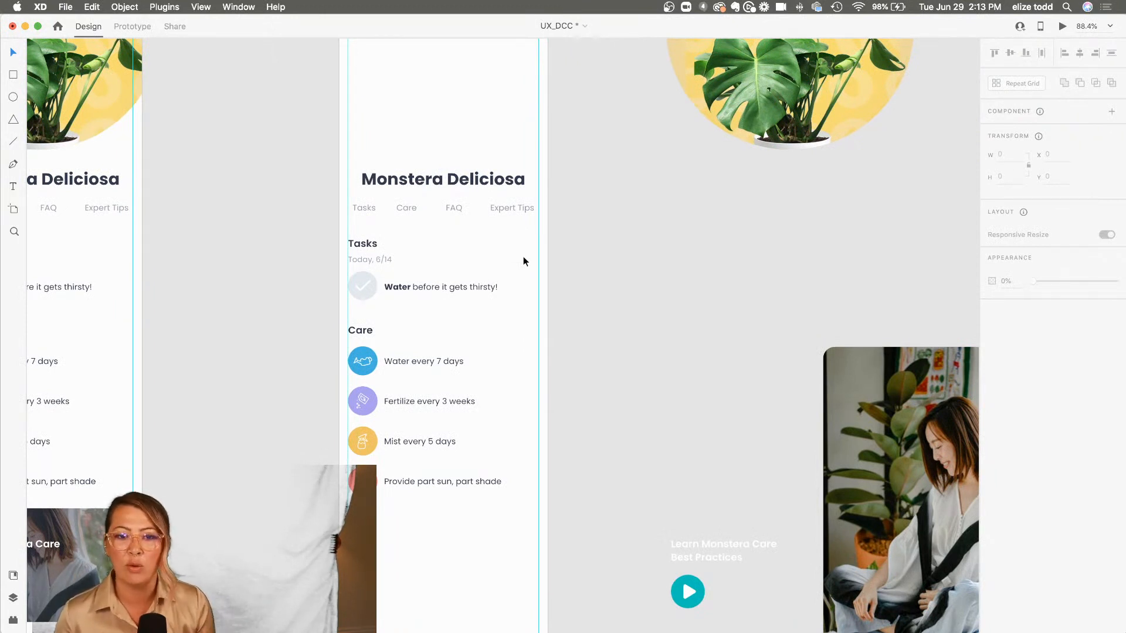
- Place the yellow Monstera circle image at the head of the Plant Info – 1 artboard and send it behind all other layers
scroll(523, 261, "down", 2)
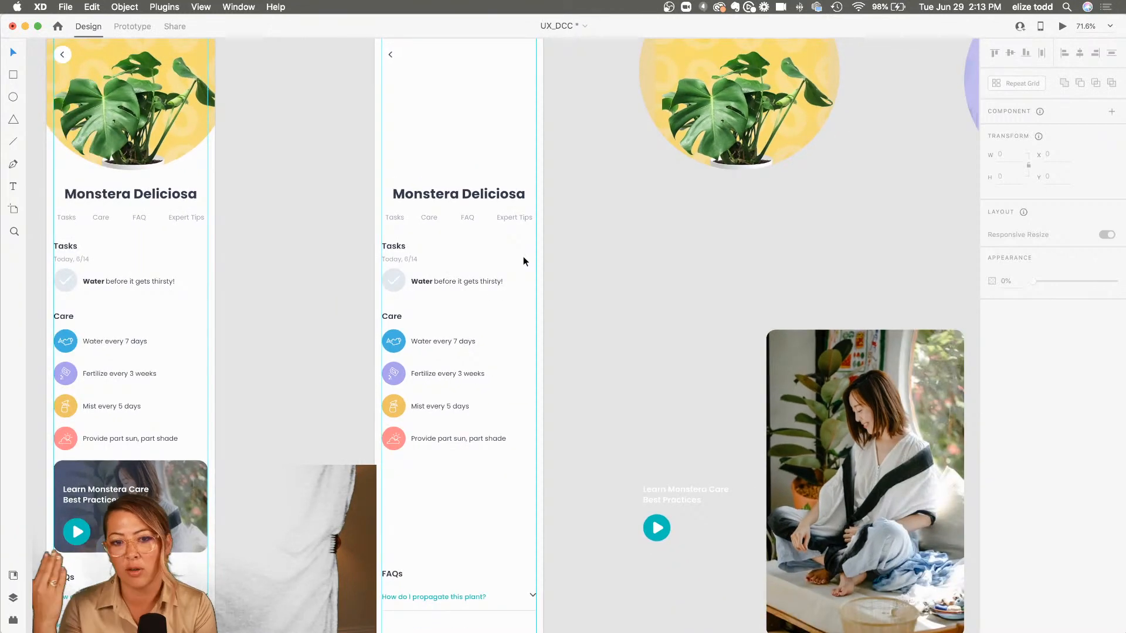
scroll(523, 256, "up", 2)
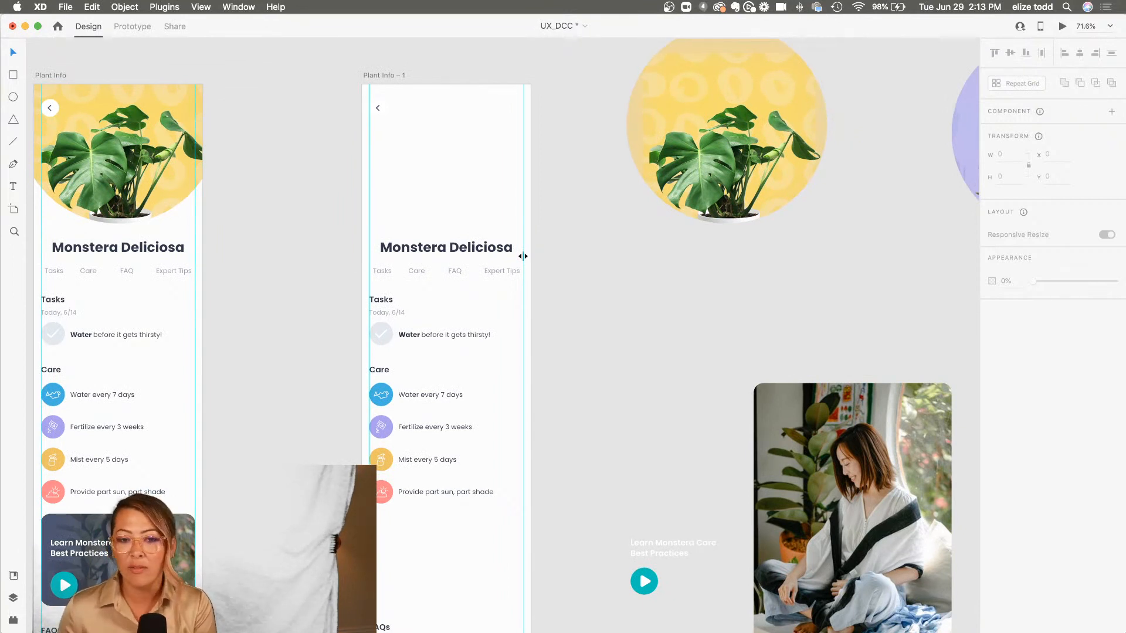
left_click_drag(760, 180, 475, 179)
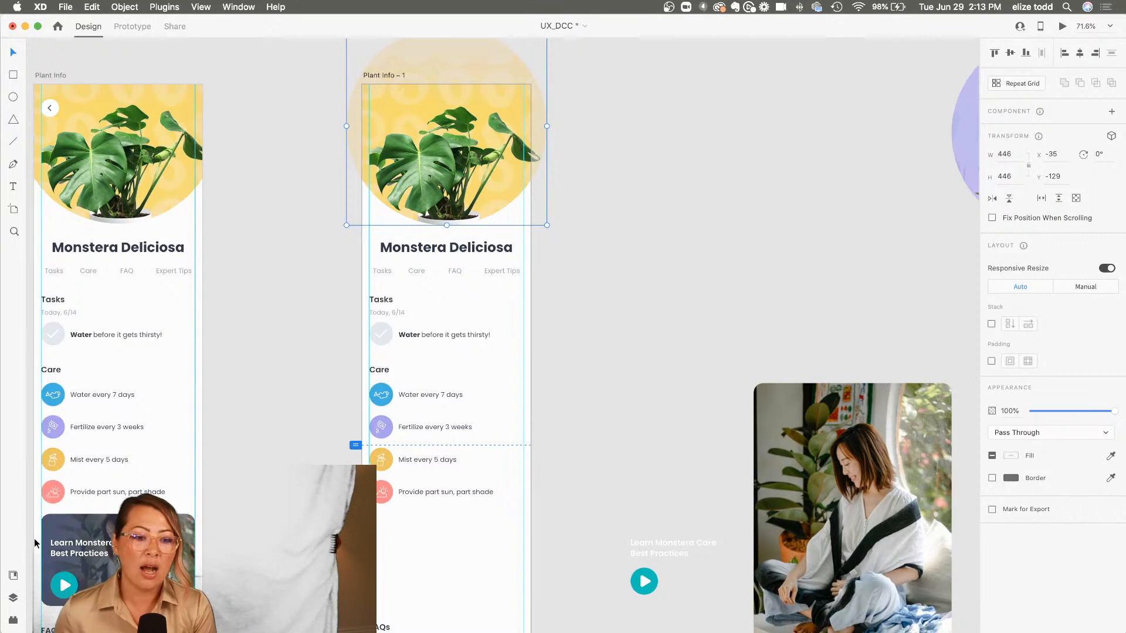
left_click(13, 598)
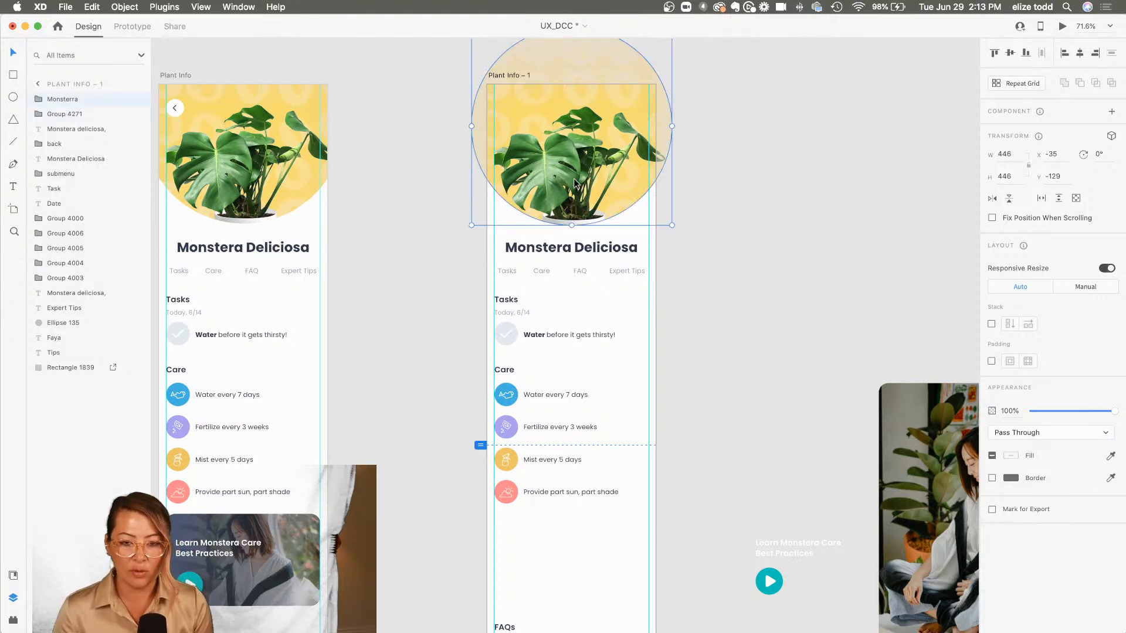
key("super+shift+bracketleft")
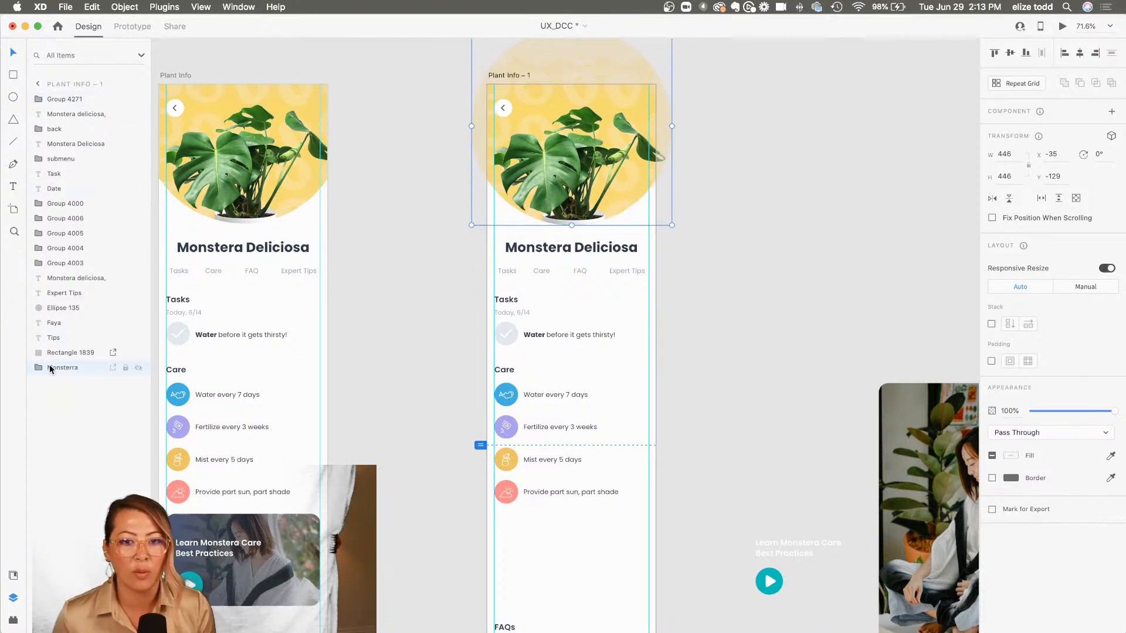
- Select the back arrow button on Plant Info – 1 and examine the header image, plant title and anchor link row
scroll(508, 111, "up", 6)
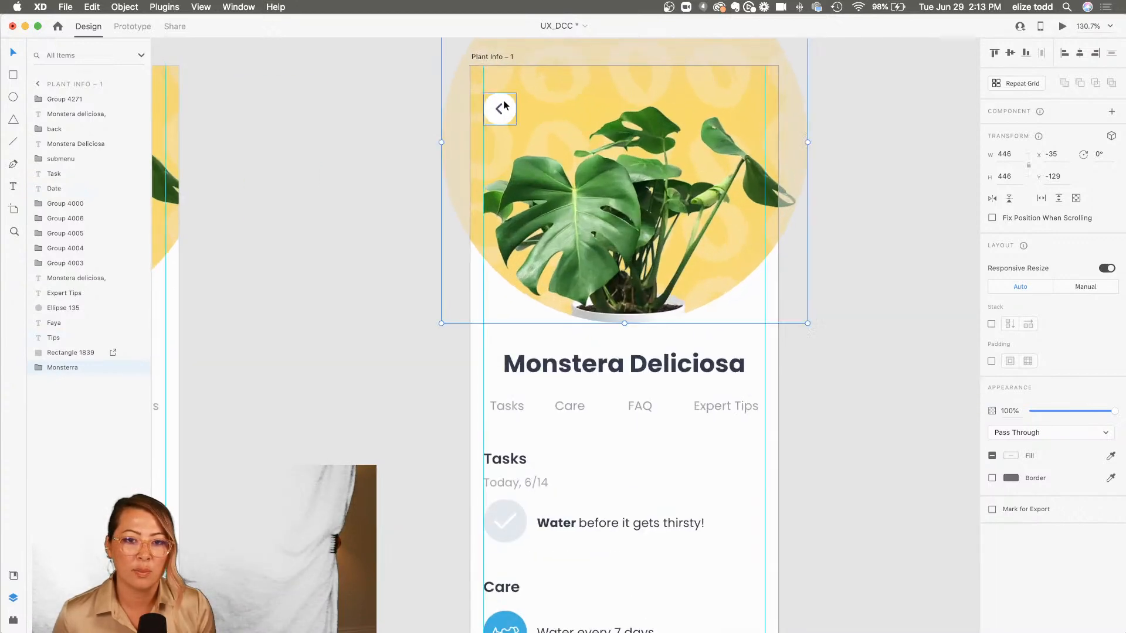
scroll(396, 142, "down", 3)
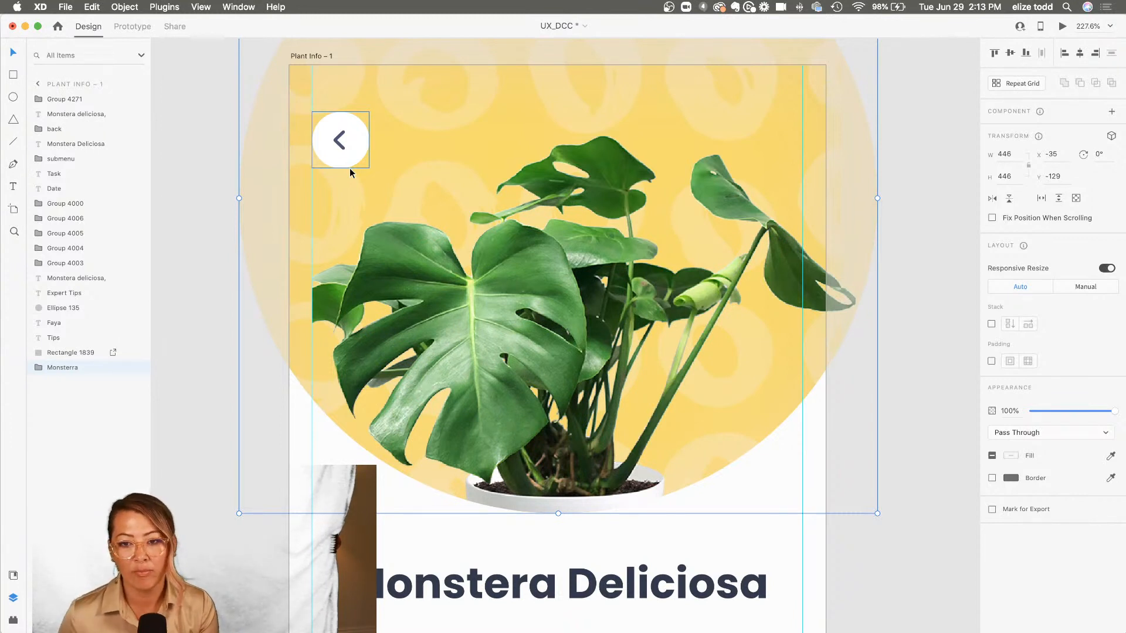
scroll(350, 168, "down", 3)
left_click(359, 154)
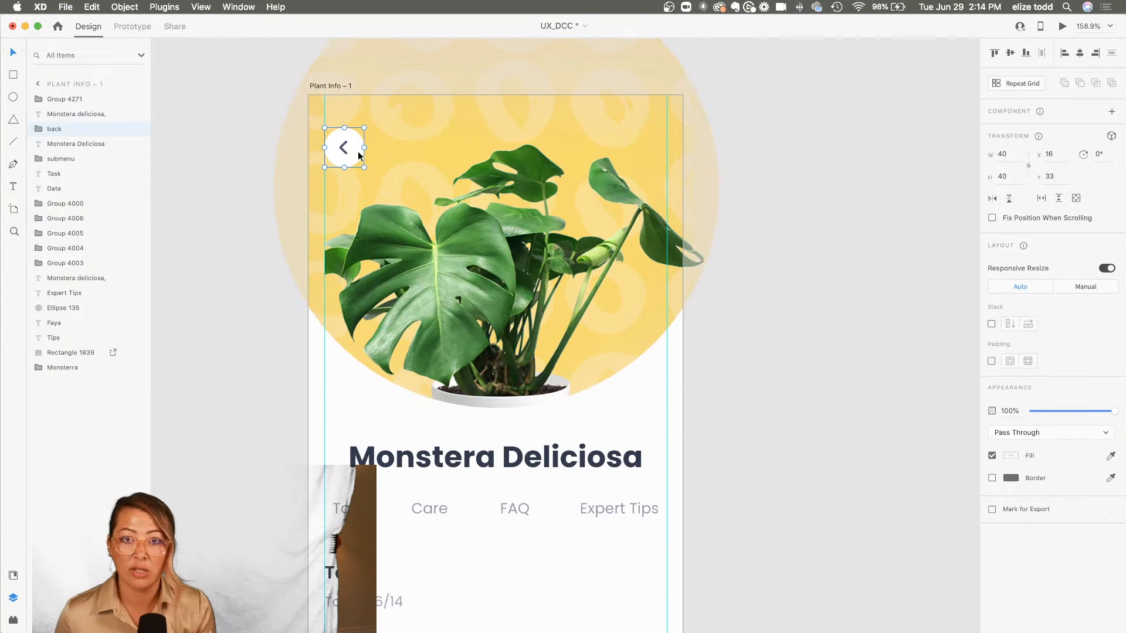
scroll(359, 156, "down", 1)
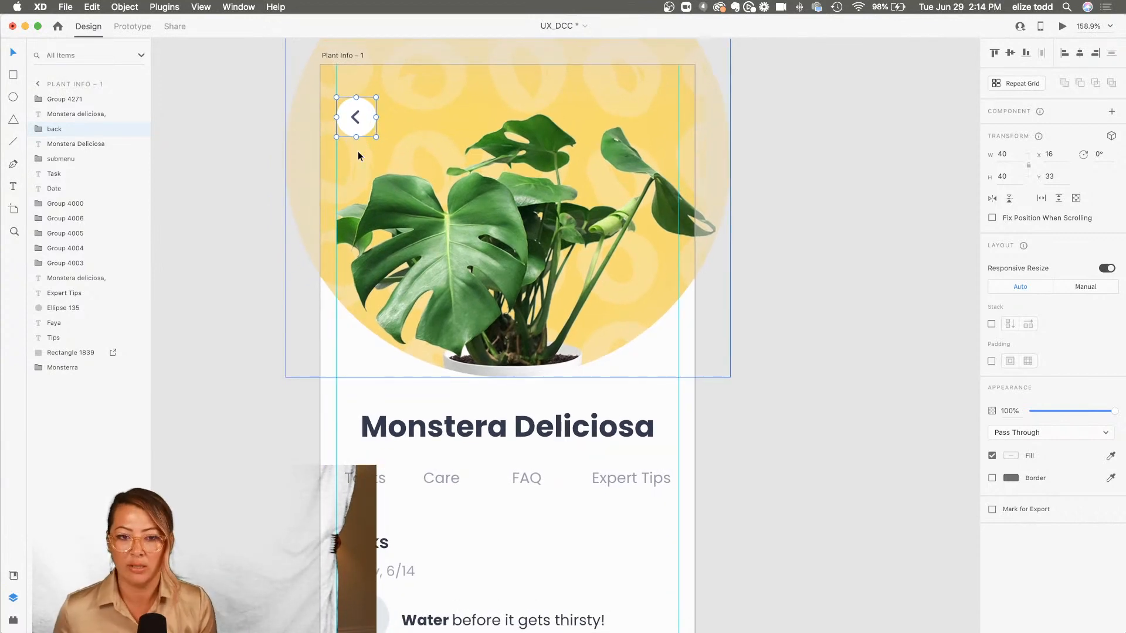
scroll(359, 156, "down", 2)
scroll(359, 154, "down", 5)
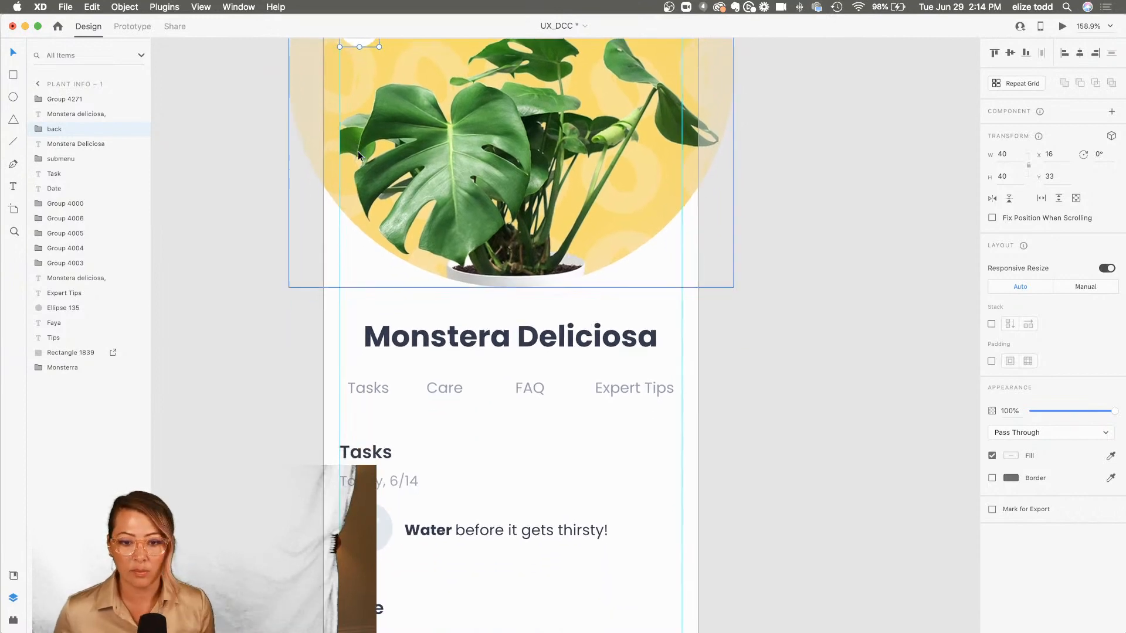
scroll(466, 293, "down", 2)
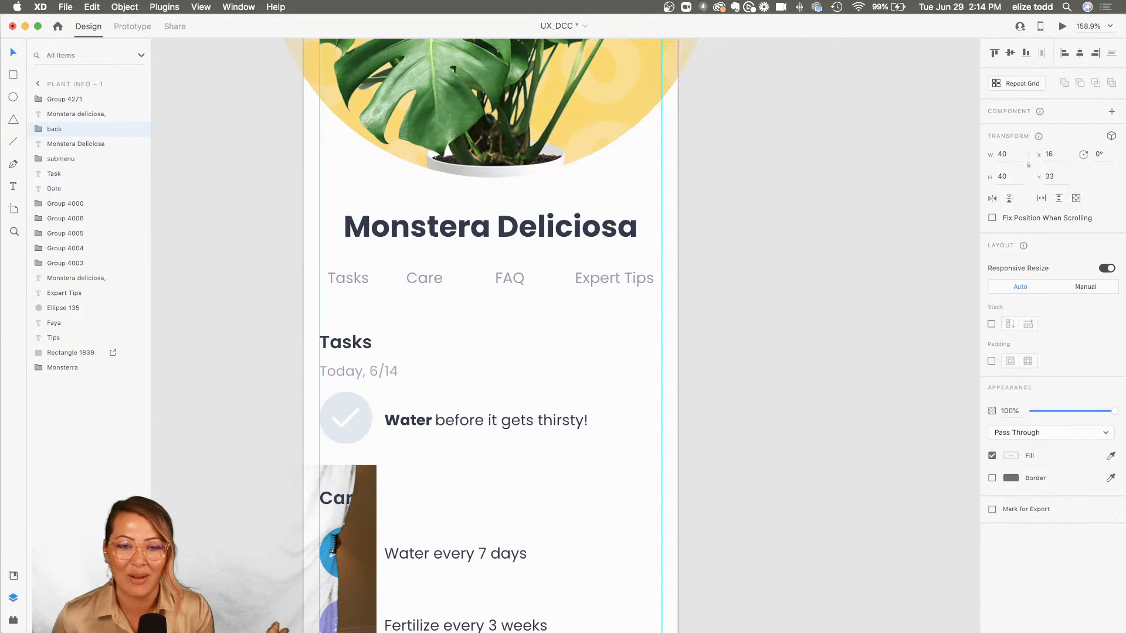
- Examine the Tasks and Care sections of Plant Info – 1 down to the empty space above the FAQs
scroll(368, 446, "down", 3)
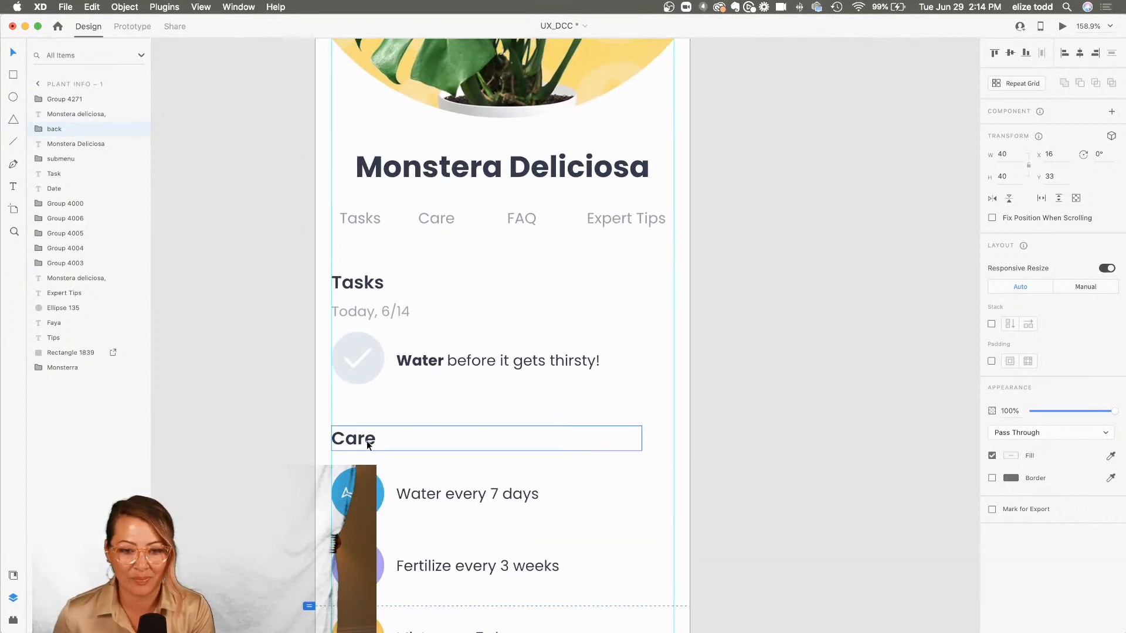
scroll(367, 444, "down", 1)
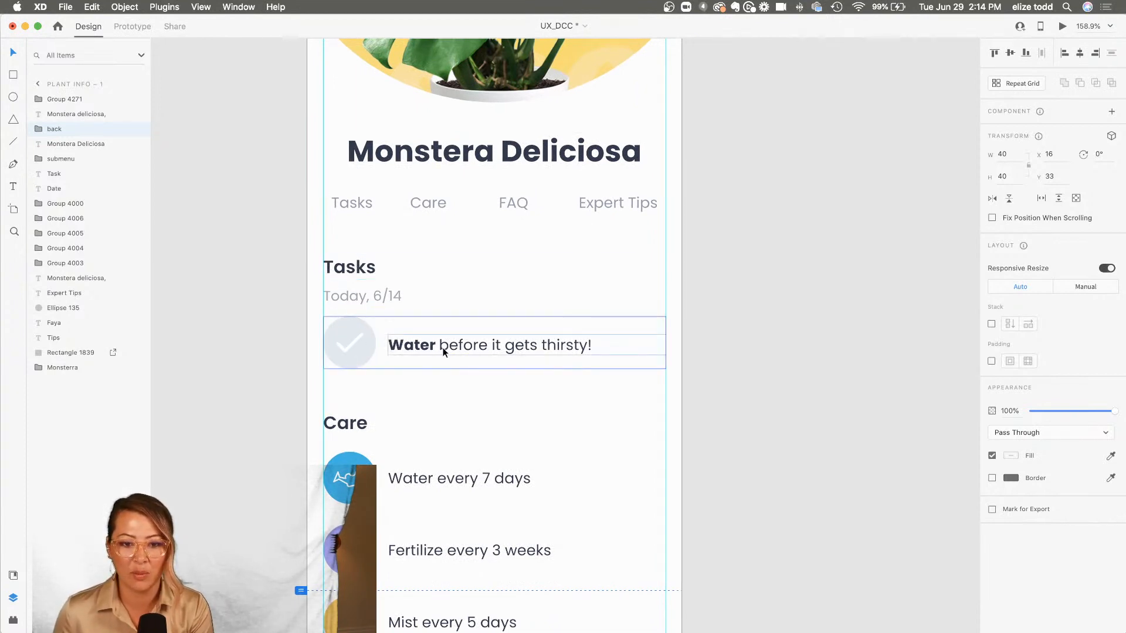
scroll(444, 351, "down", 5)
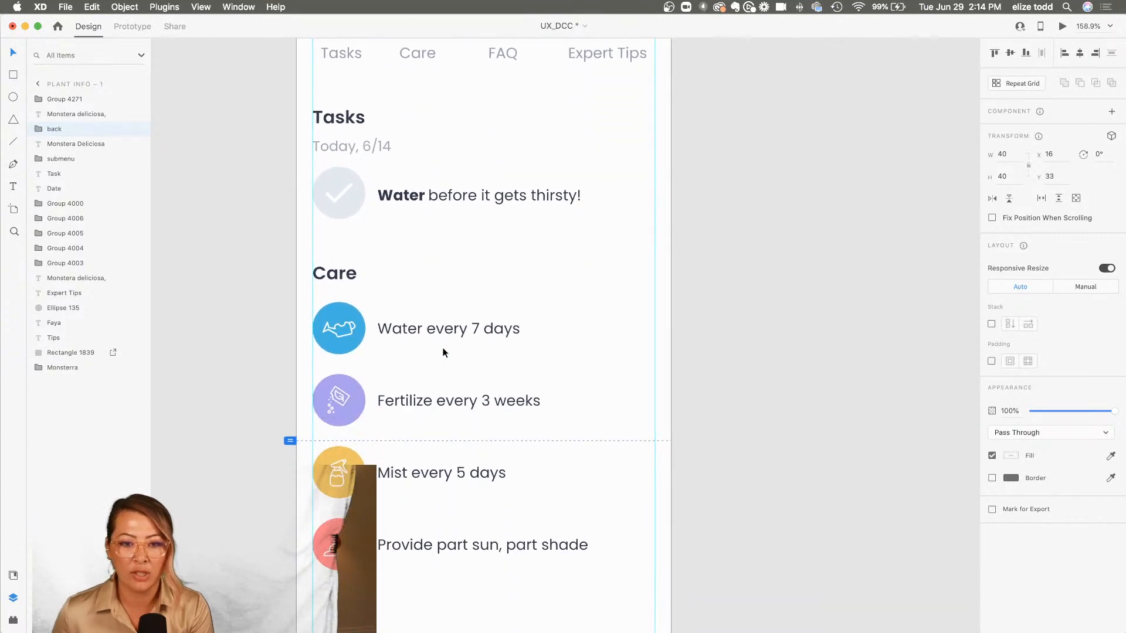
scroll(444, 352, "down", 2)
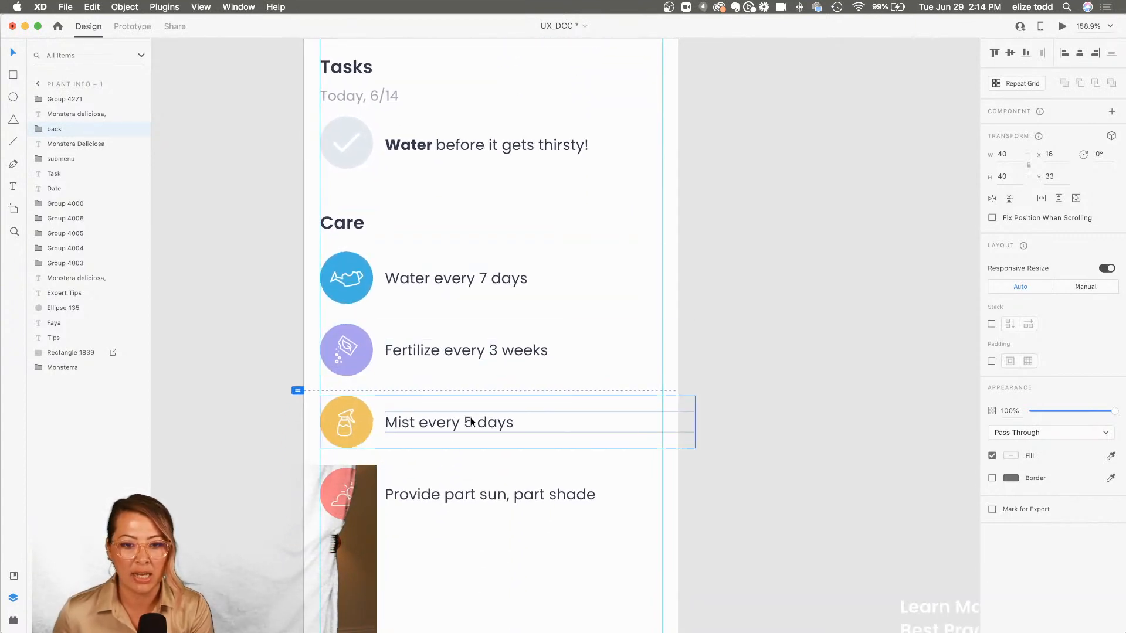
scroll(413, 462, "down", 5)
scroll(414, 463, "down", 2)
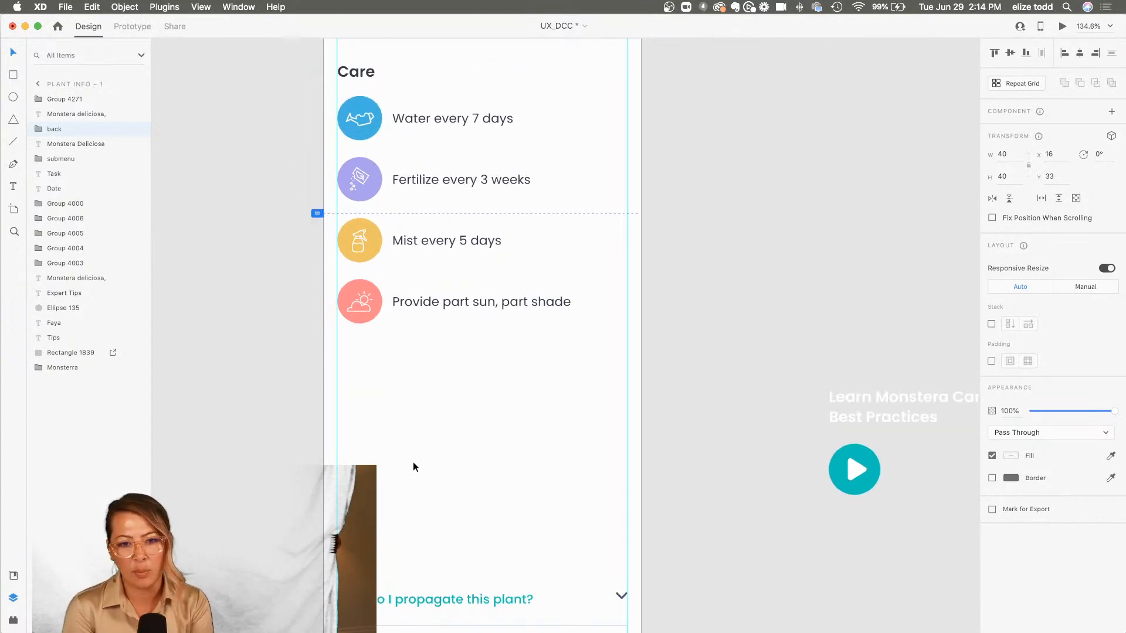
- Draw a 343 × 169 rectangle between the margin guides in the gap between the Care list and the FAQs
scroll(413, 462, "down", 2)
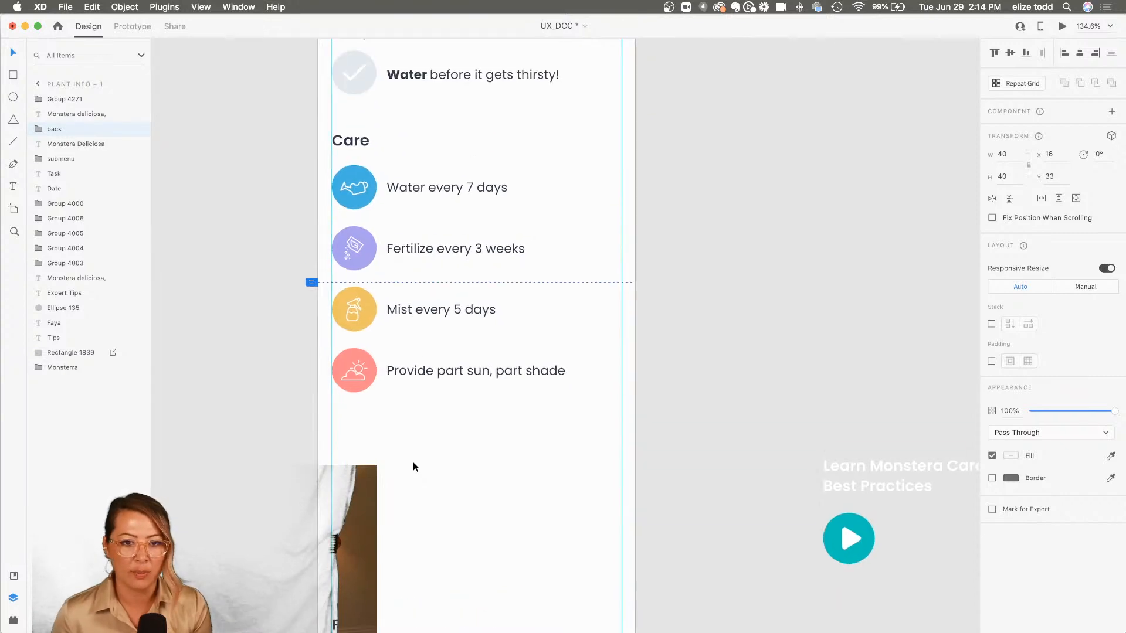
scroll(413, 466, "up", 1)
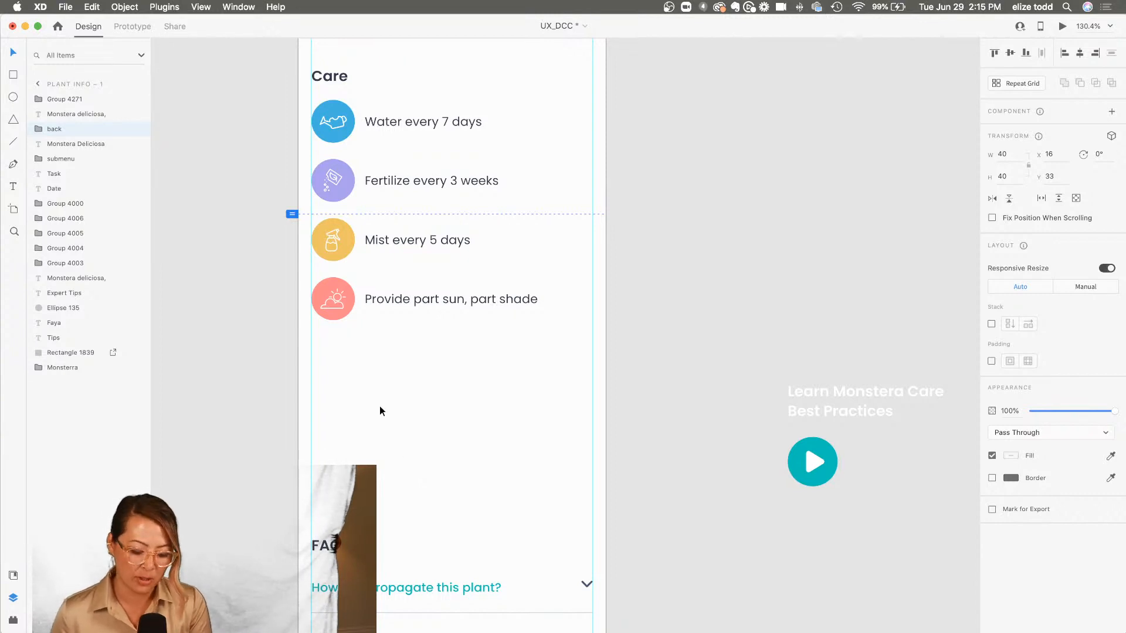
key("r")
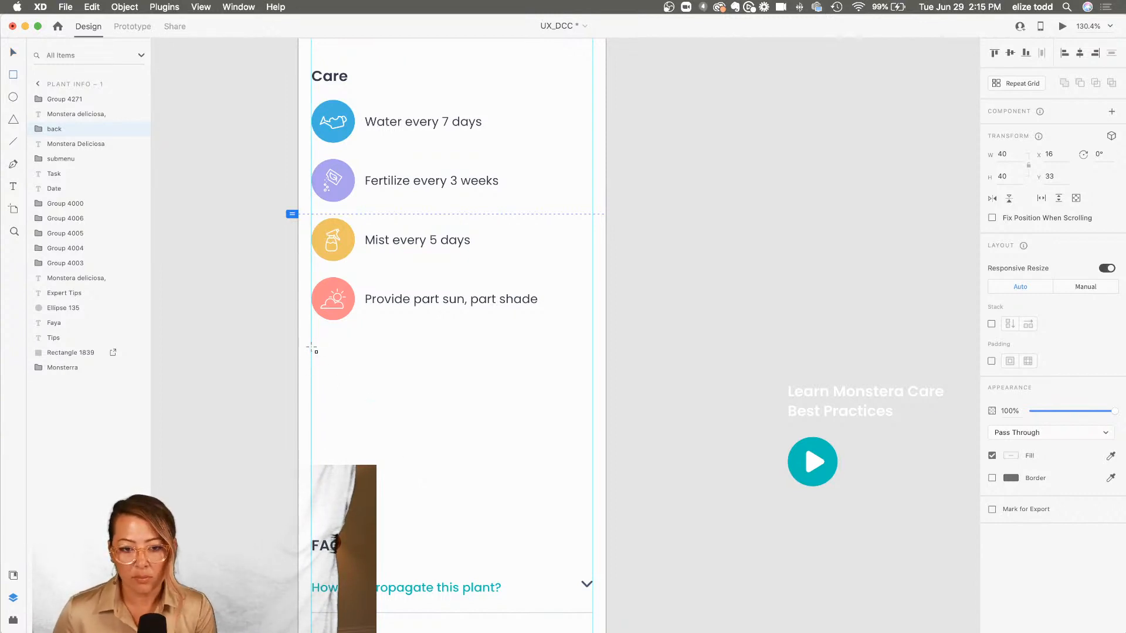
mouse_move(312, 346)
left_mouse_down()
mouse_move(420, 455)
mouse_move(589, 483)
left_mouse_up()
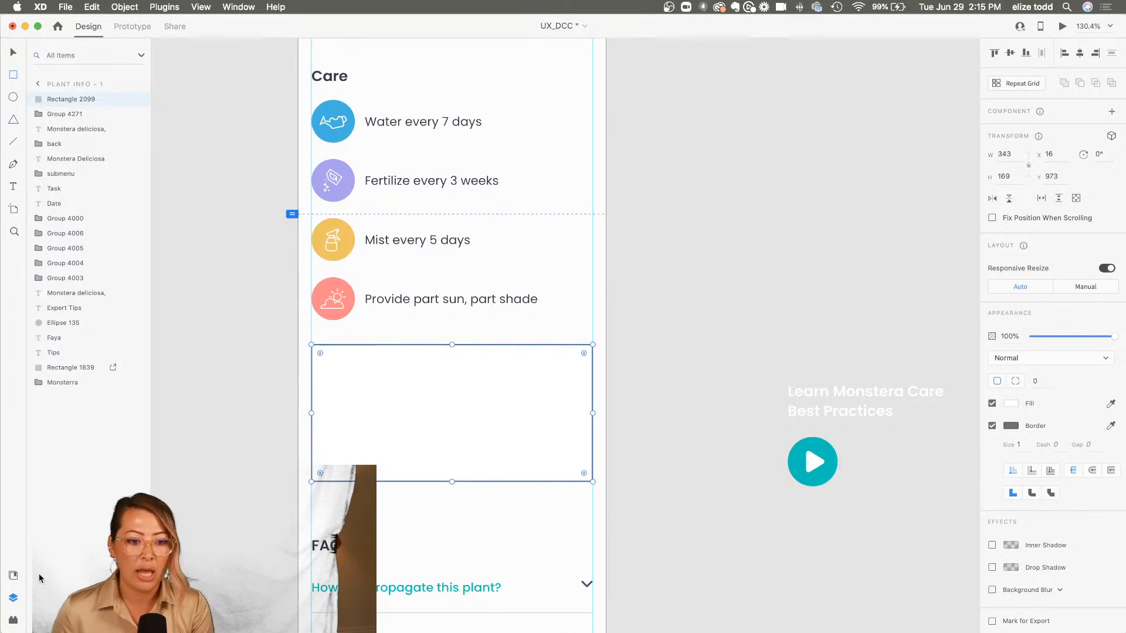
- Round the new rectangle's corners to a radius of about 13 and clear the selection
left_click(13, 575)
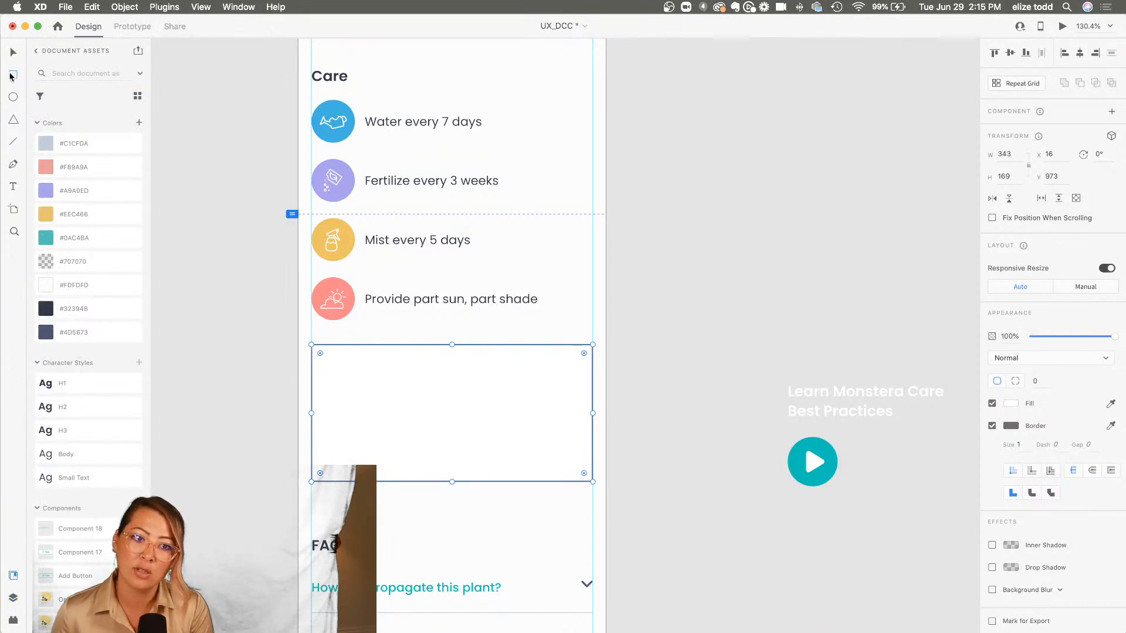
left_click(14, 72)
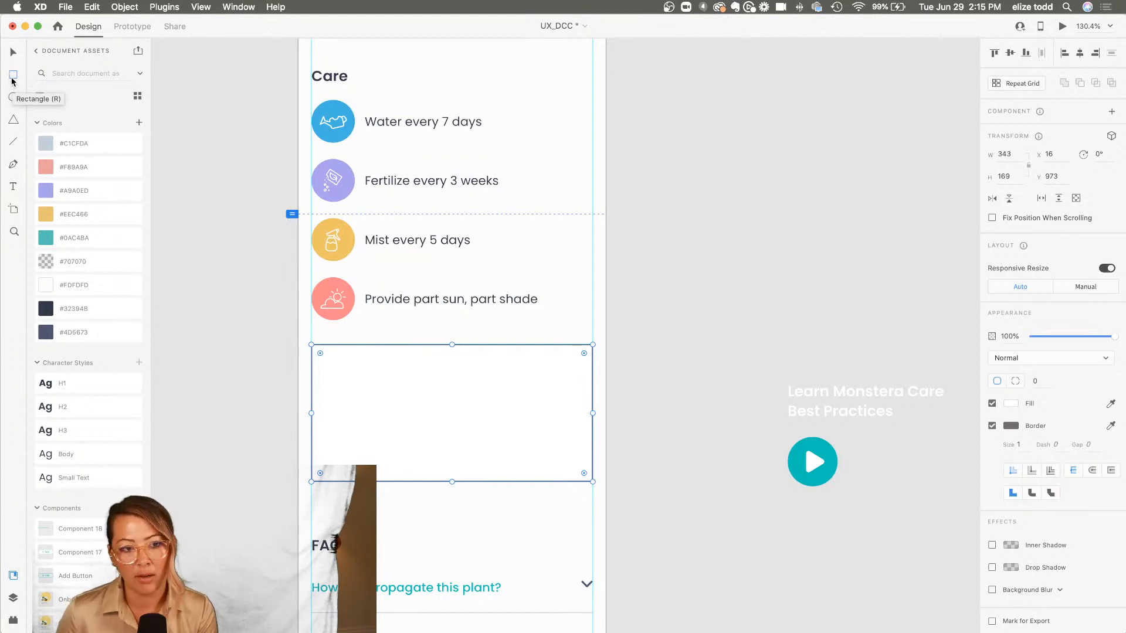
scroll(550, 365, "up", 5)
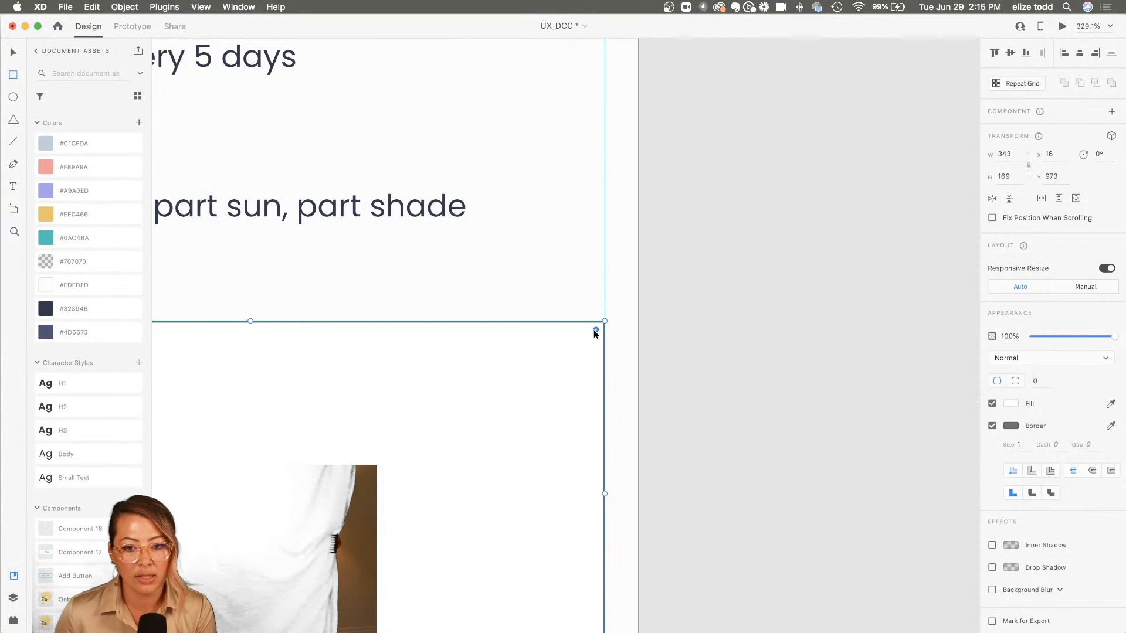
left_click_drag(594, 330, 576, 346)
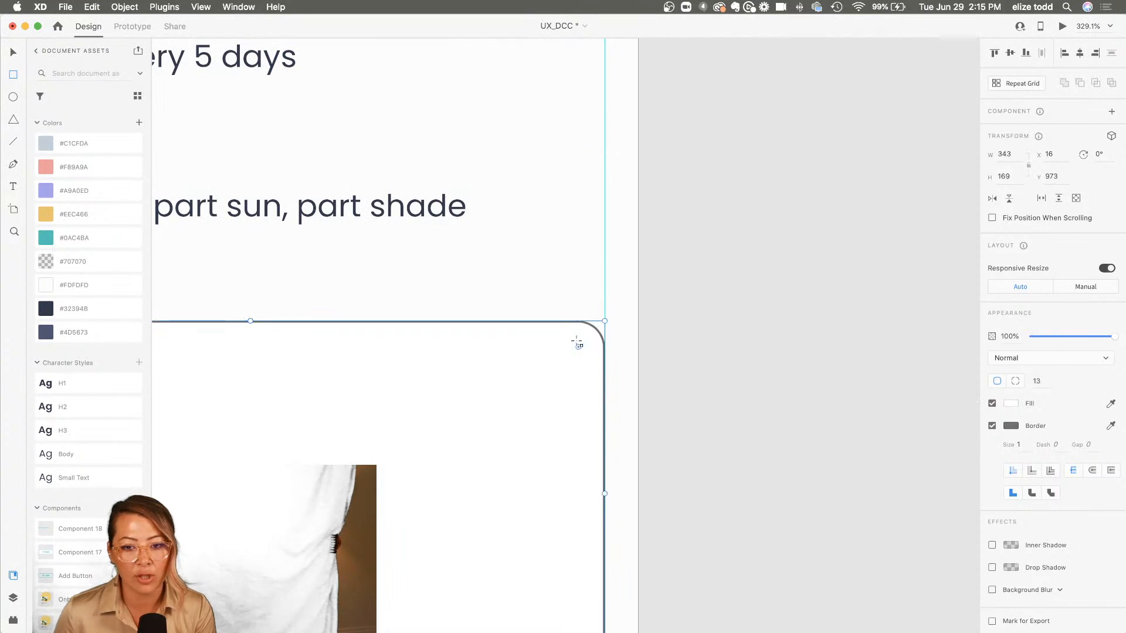
scroll(587, 352, "down", 10)
left_click(612, 366)
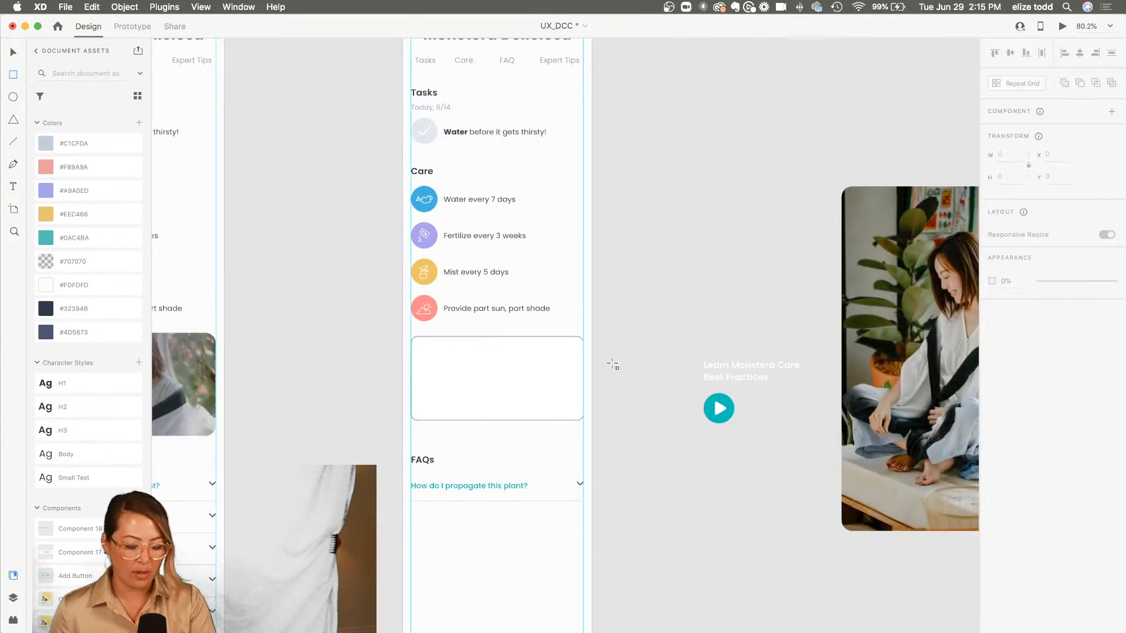
- Move the photo of the seated woman over the new rectangle on Plant Info – 1 and scale it down to about 359 × 565
left_click(885, 353)
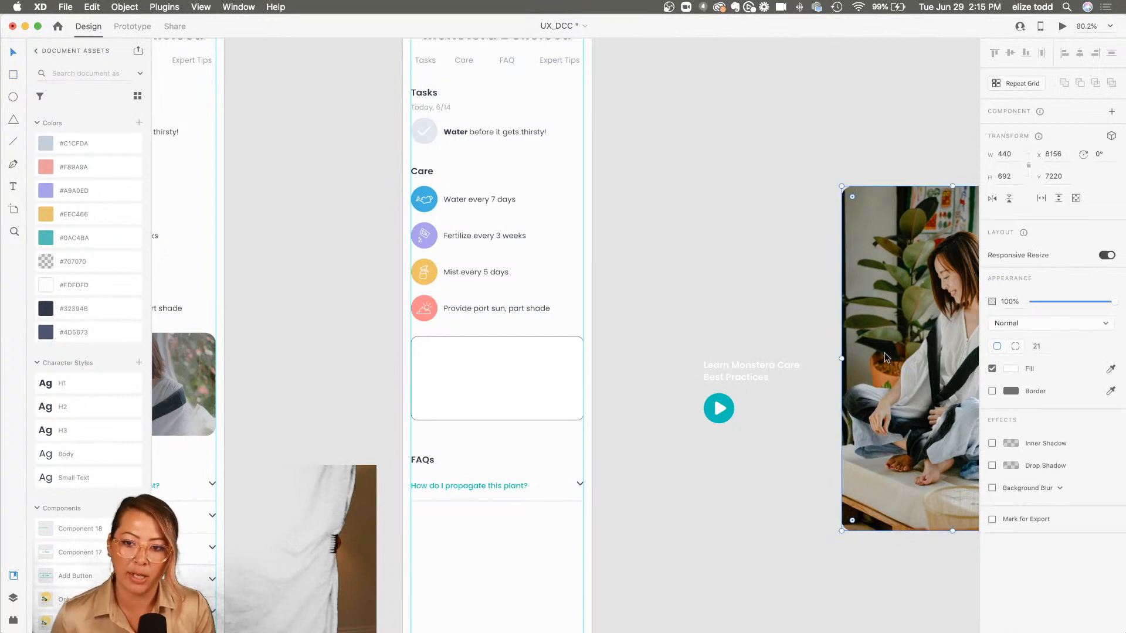
left_click_drag(849, 350, 592, 385)
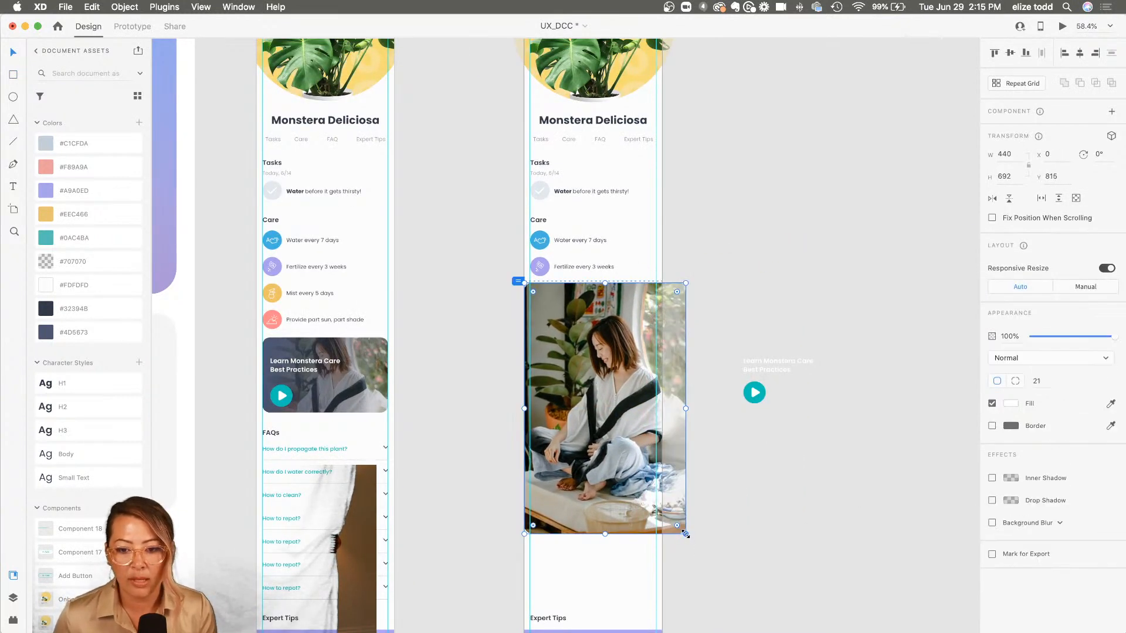
left_click_drag(685, 533, 655, 489)
left_click_drag(611, 436, 613, 444)
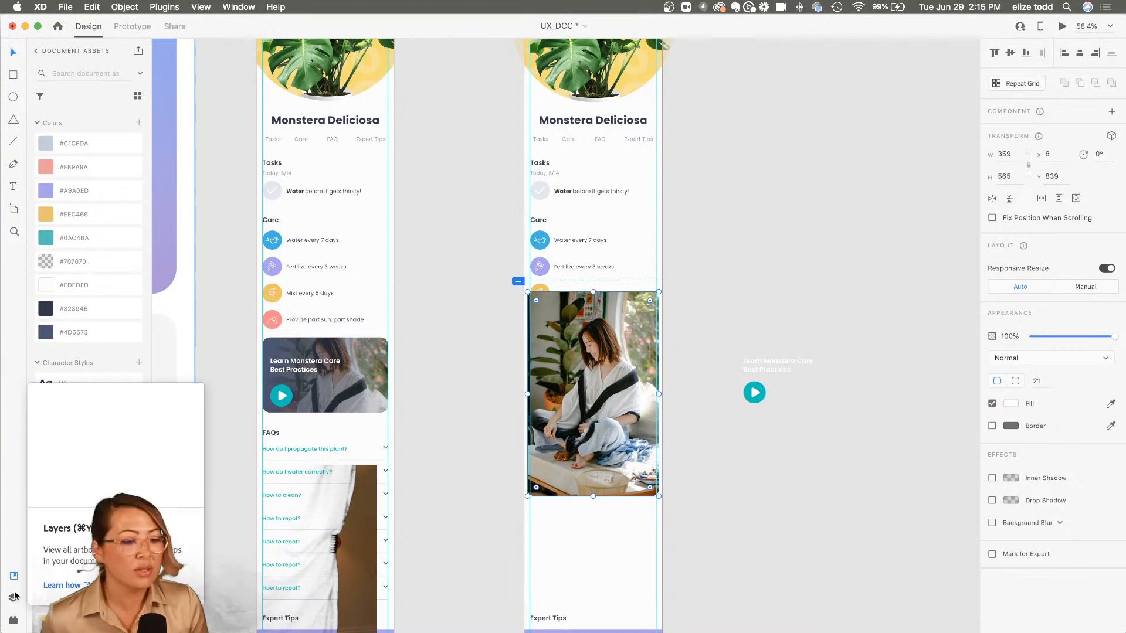
- Shift the photo aside to expose the rounded rectangle and move that rectangle above the photo in the layer order
left_click(14, 596)
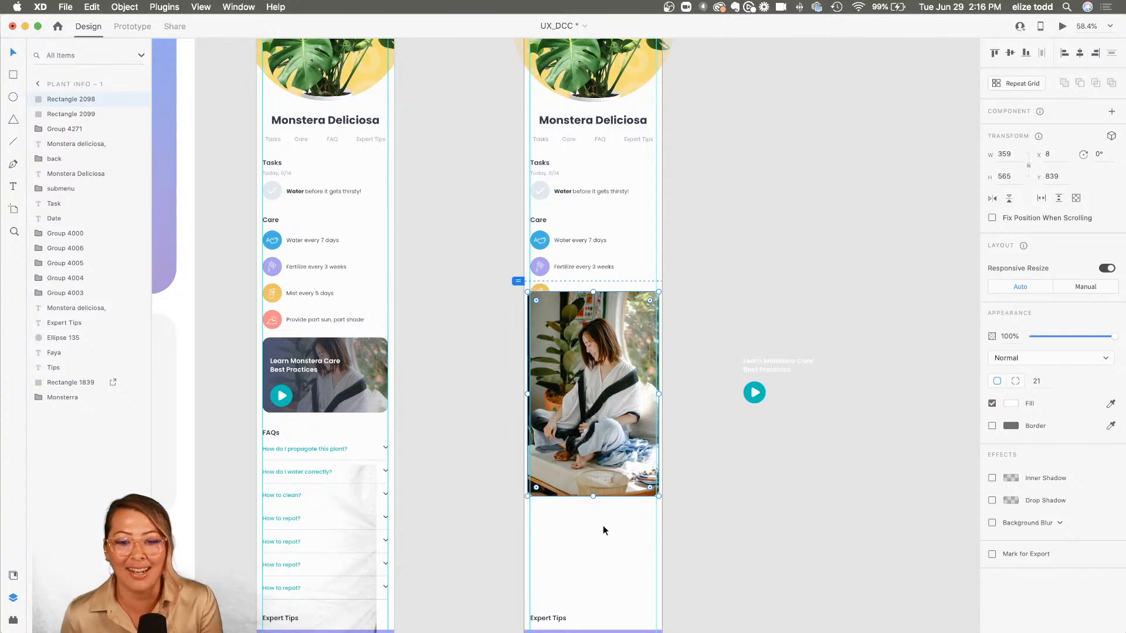
scroll(619, 435, "up", 3)
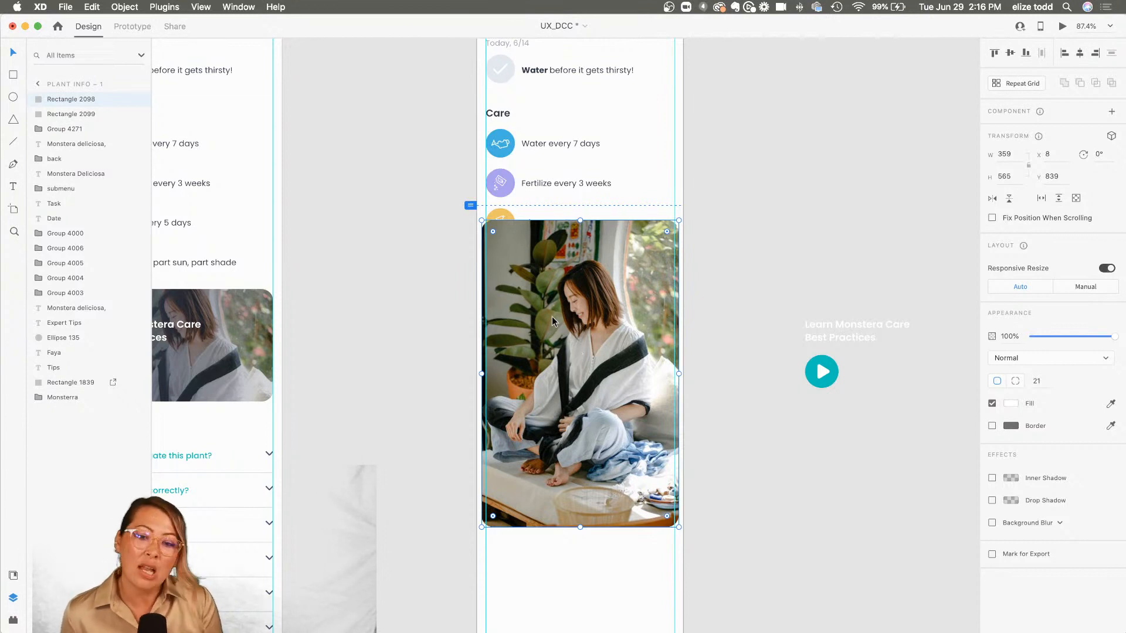
left_click_drag(550, 331, 608, 330)
left_click(507, 324)
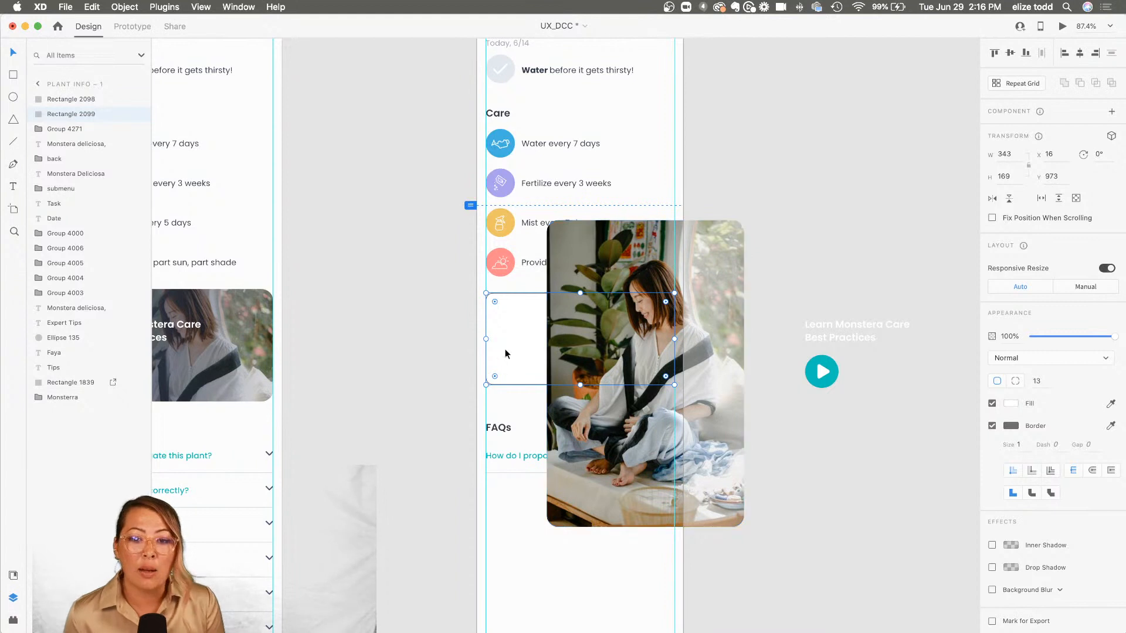
left_click_drag(55, 114, 64, 99)
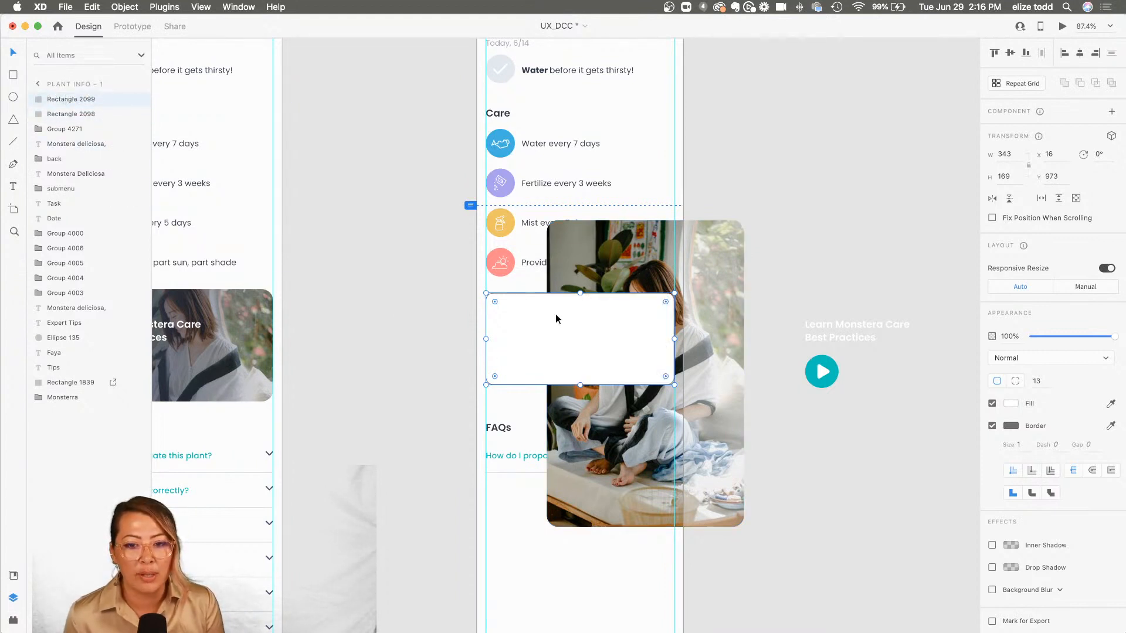
- Move the photo back to the card's left margin at X 16 and mask it with the rounded rectangle
left_click_drag(602, 252, 543, 253)
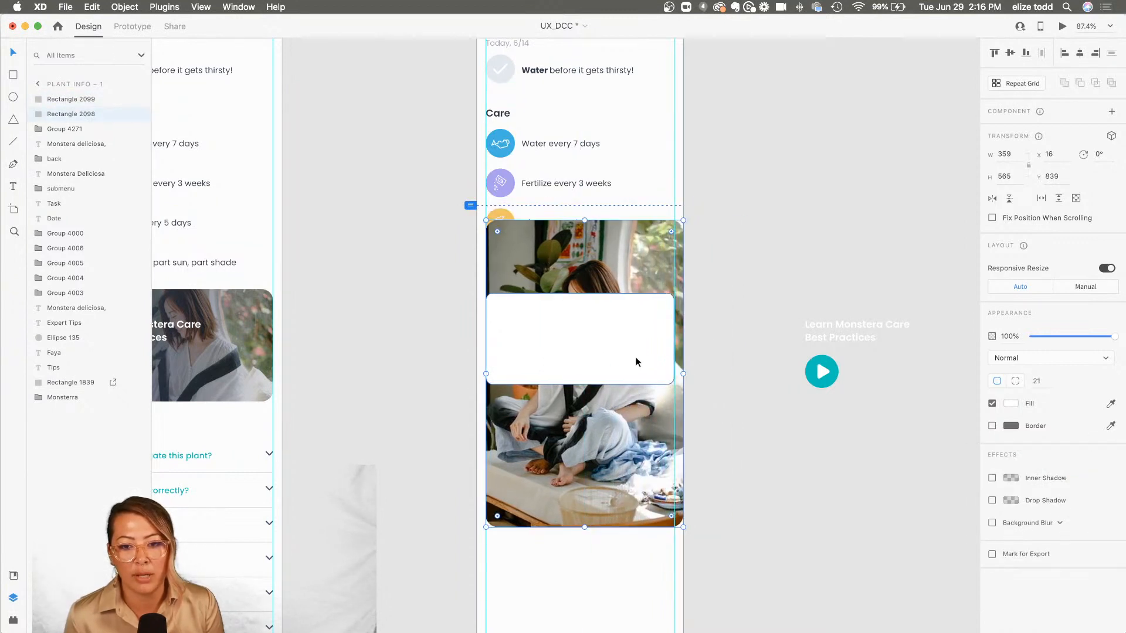
left_click(631, 327)
left_click(609, 260, "shift")
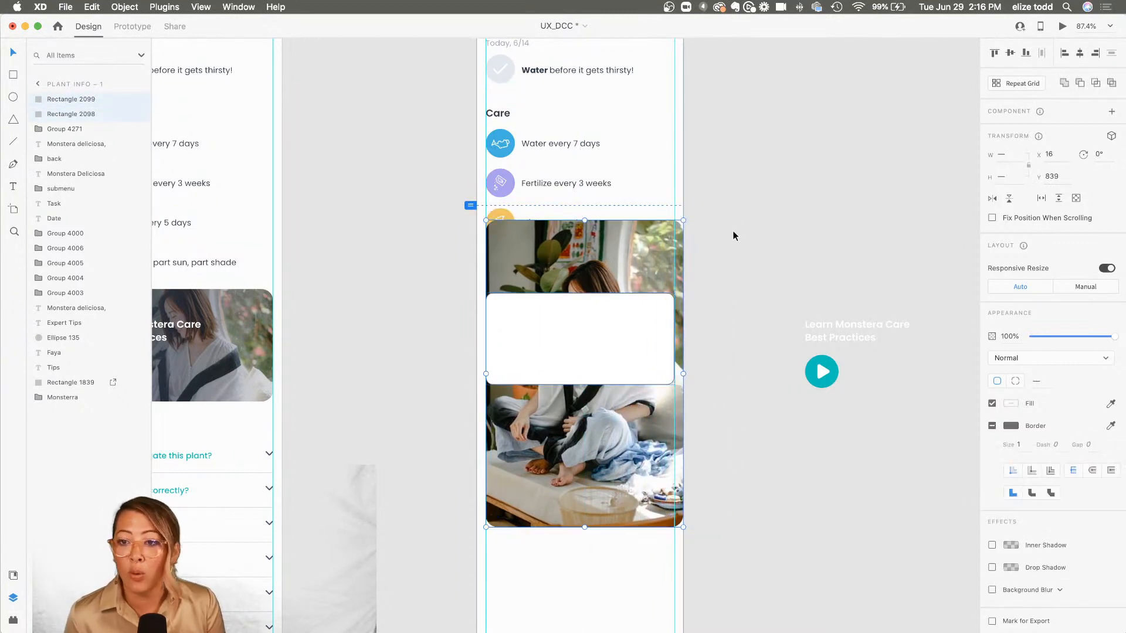
right_click(635, 336)
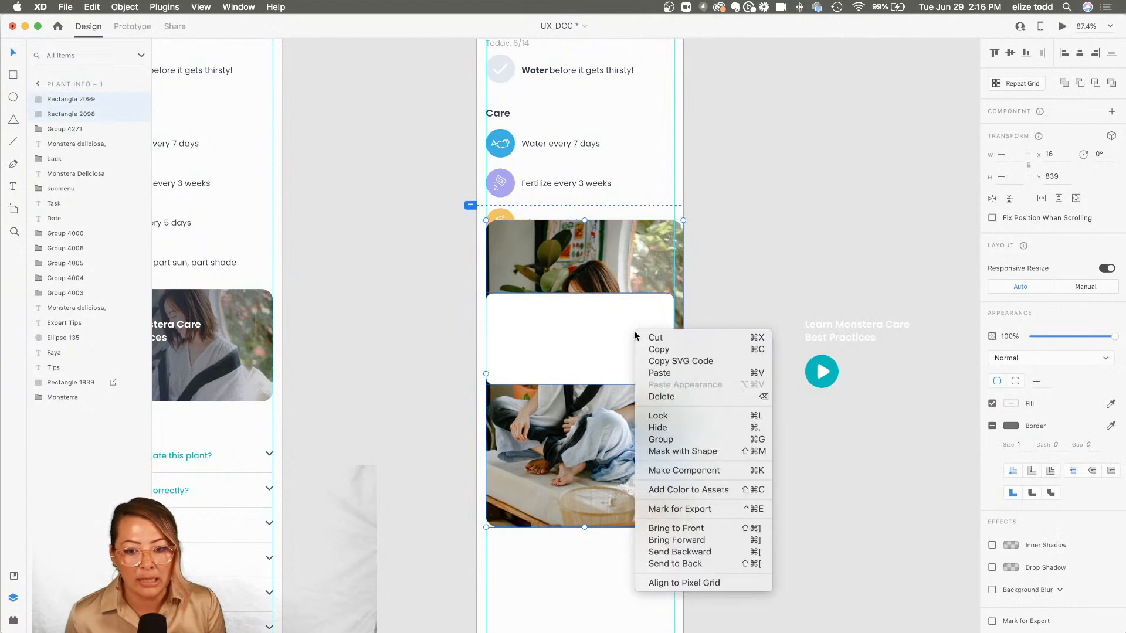
left_click(693, 449)
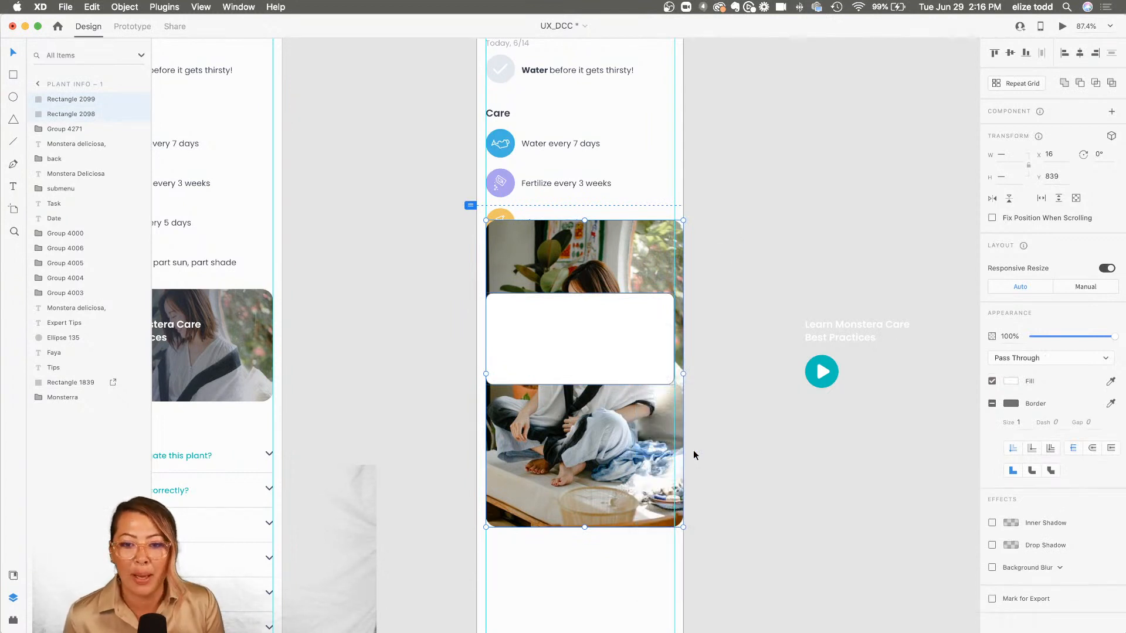
double_click(574, 330)
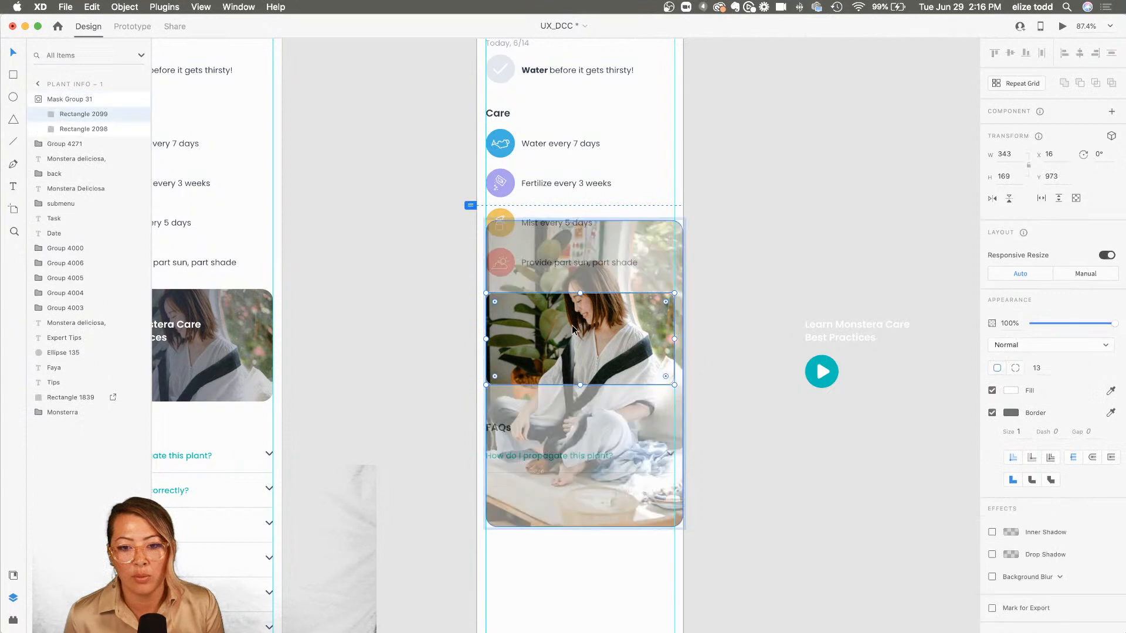
- Extend the masked card to 196 high and scale the photo inside the mask to 343 × 625
left_click(717, 330)
left_click(616, 330)
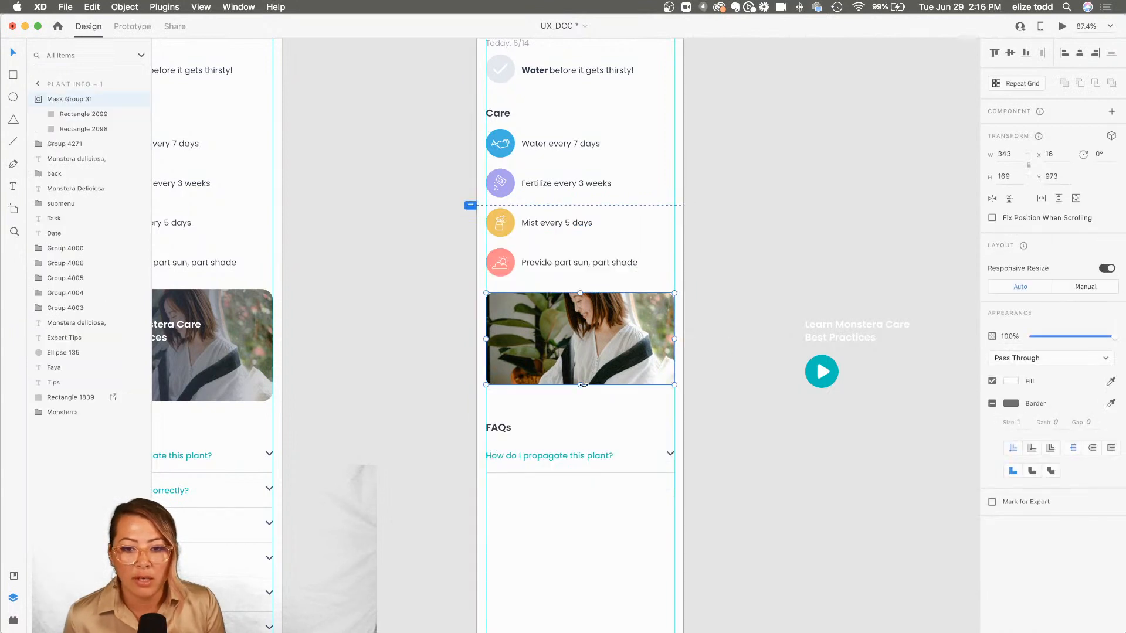
left_click_drag(582, 385, 583, 399)
double_click(582, 390)
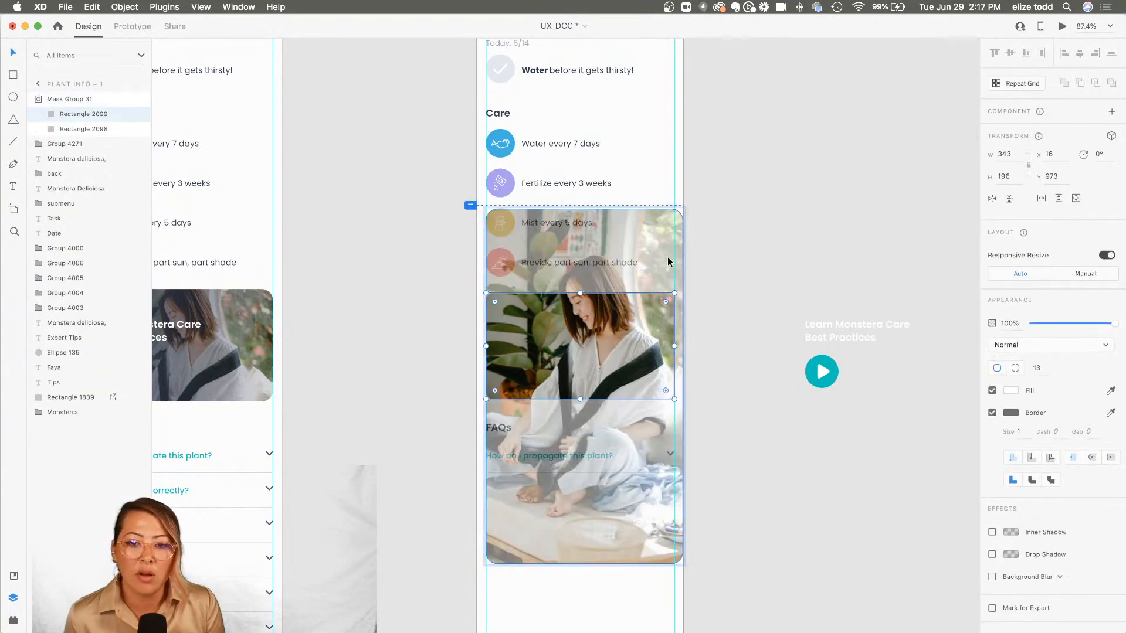
left_click(662, 220)
left_click_drag(682, 208, 675, 225)
key("Escape")
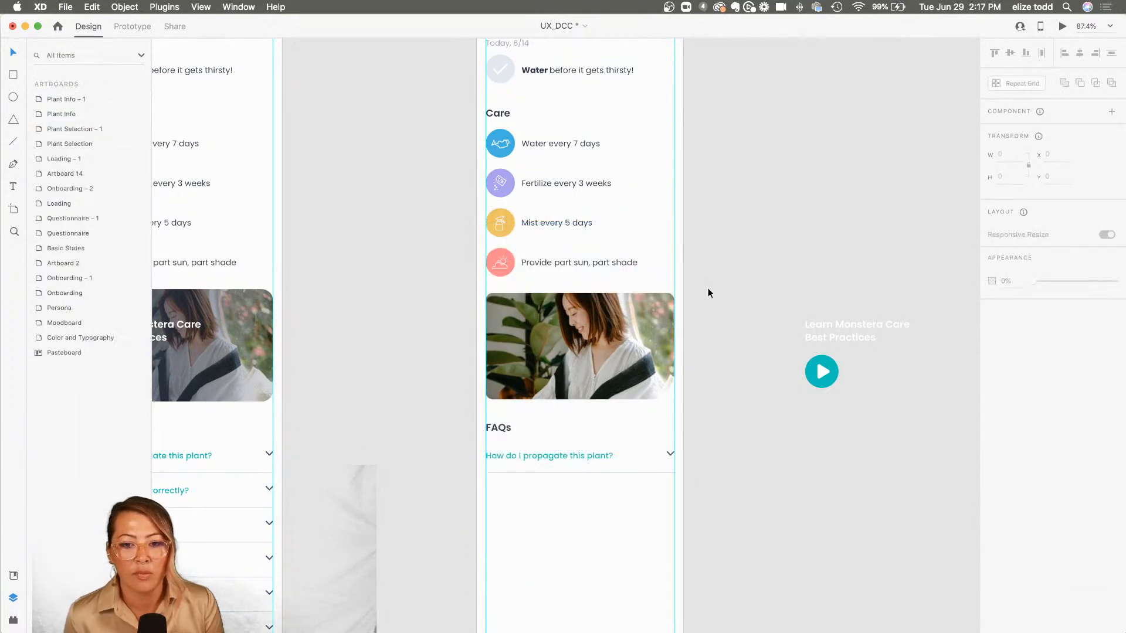
- Duplicate the masked photo card in place on Plant Info – 1 and collapse the original mask group in the layer list
scroll(708, 288, "down", 3)
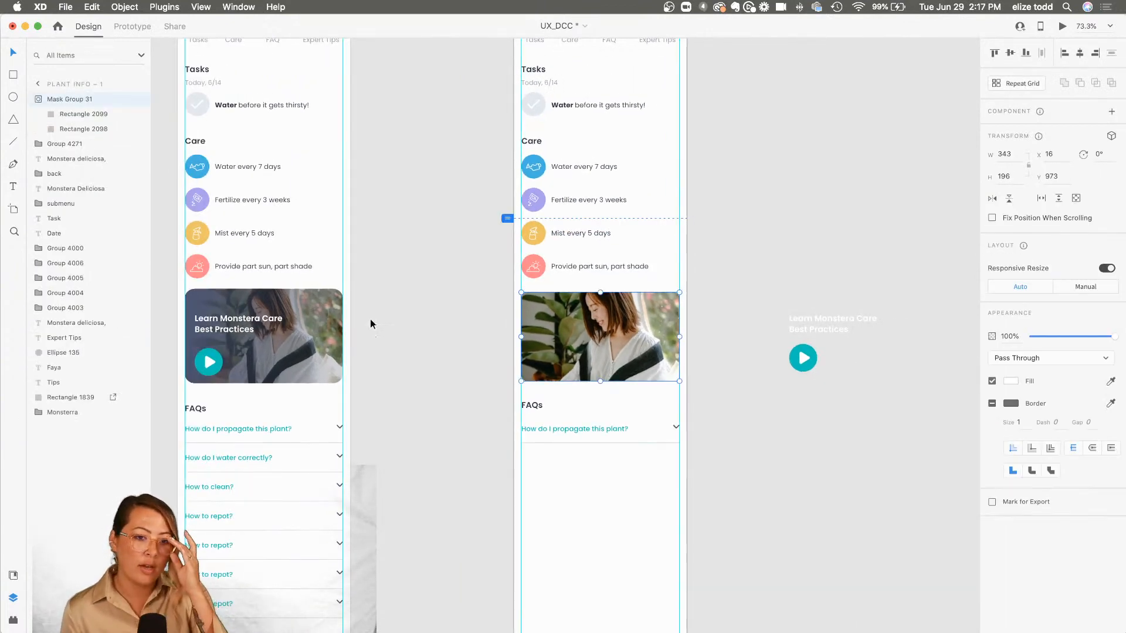
scroll(369, 321, "up", 3)
scroll(424, 294, "left", 5)
scroll(551, 272, "up", 3)
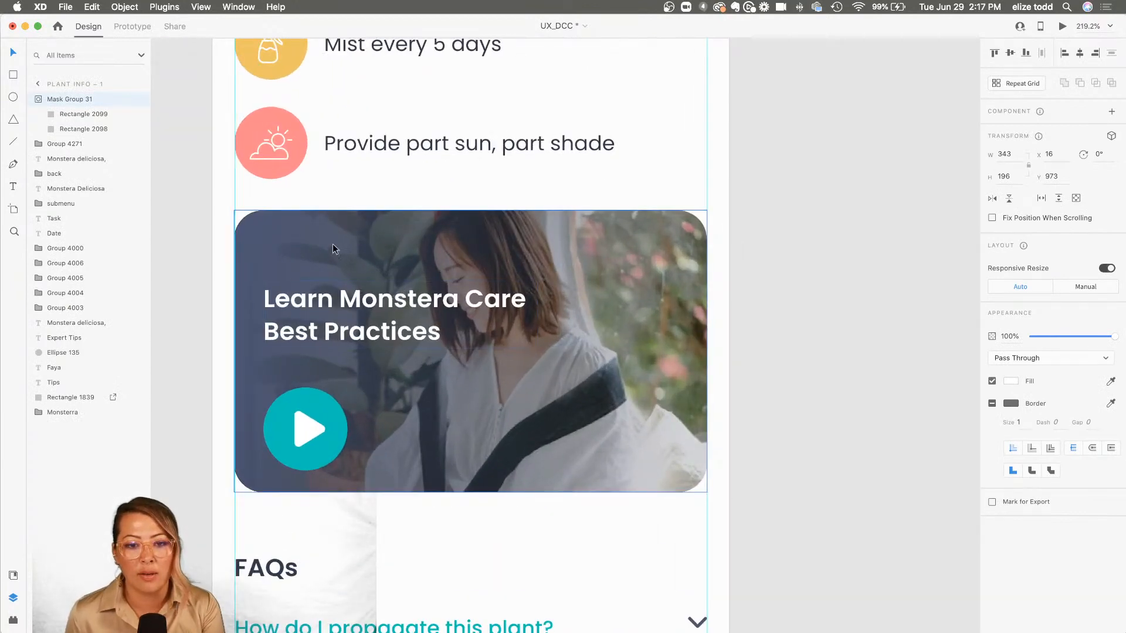
scroll(324, 288, "down", 3)
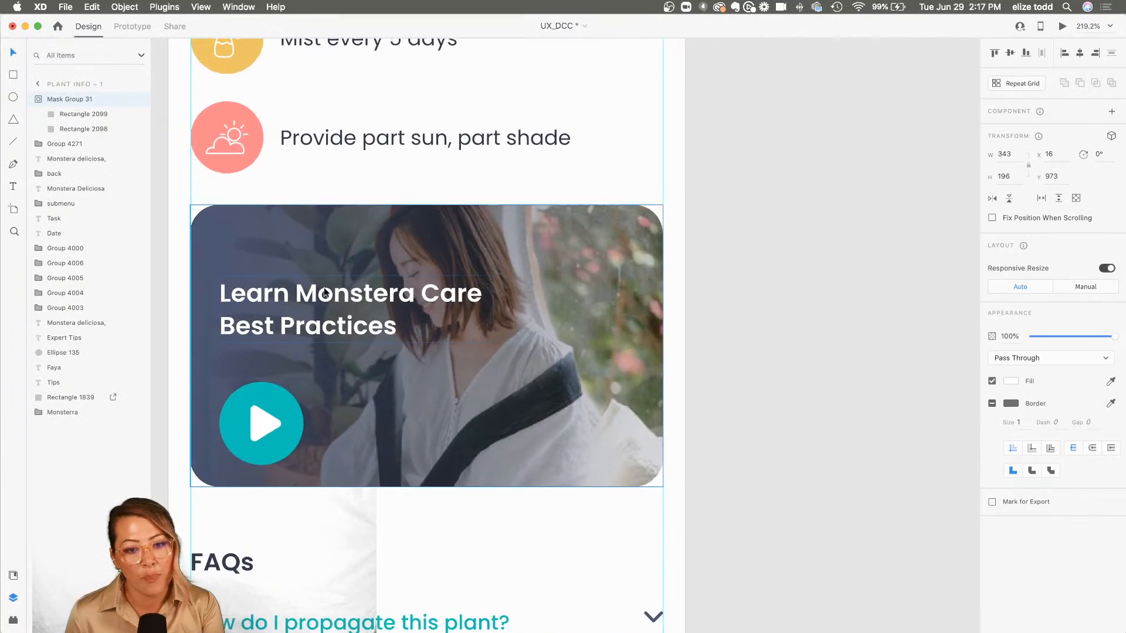
scroll(688, 325, "up", 3)
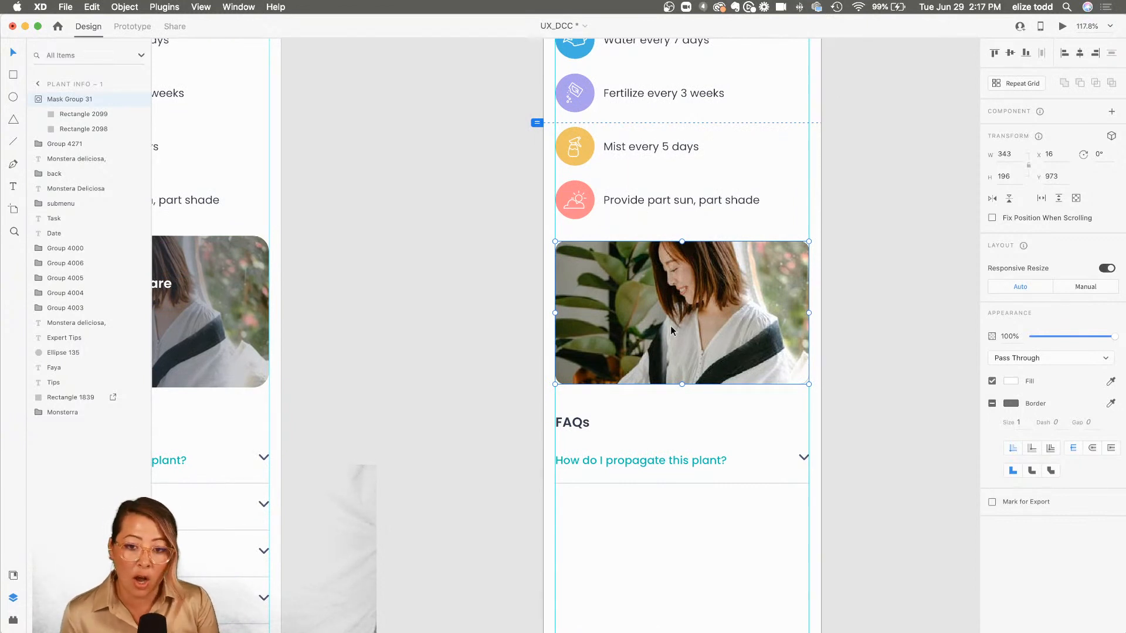
key("super+c")
key("super+v")
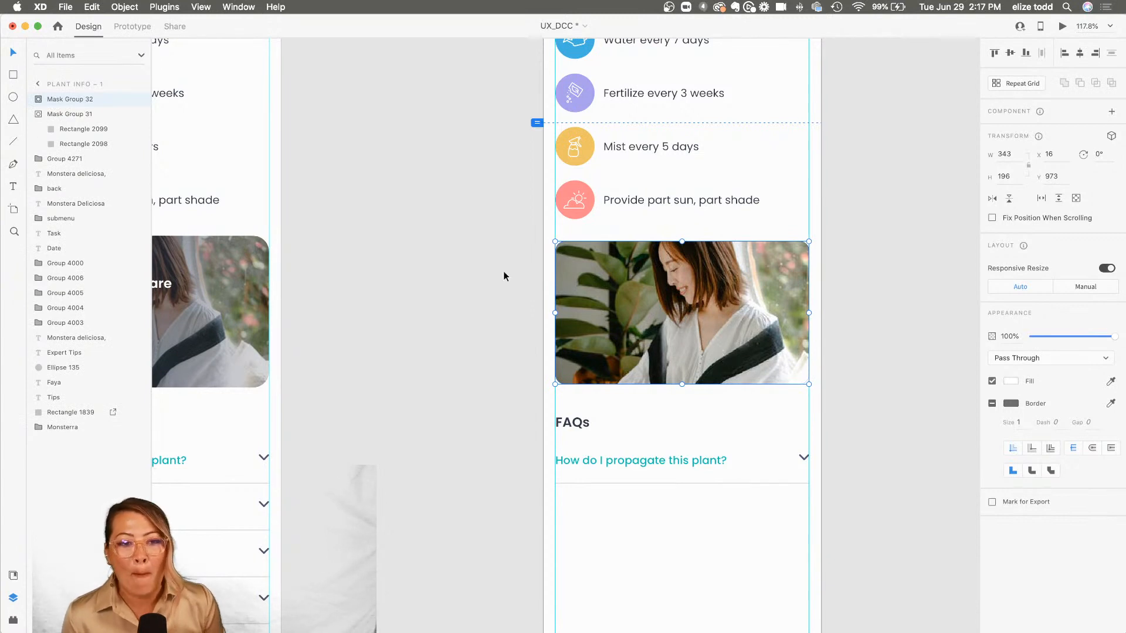
left_click(39, 115)
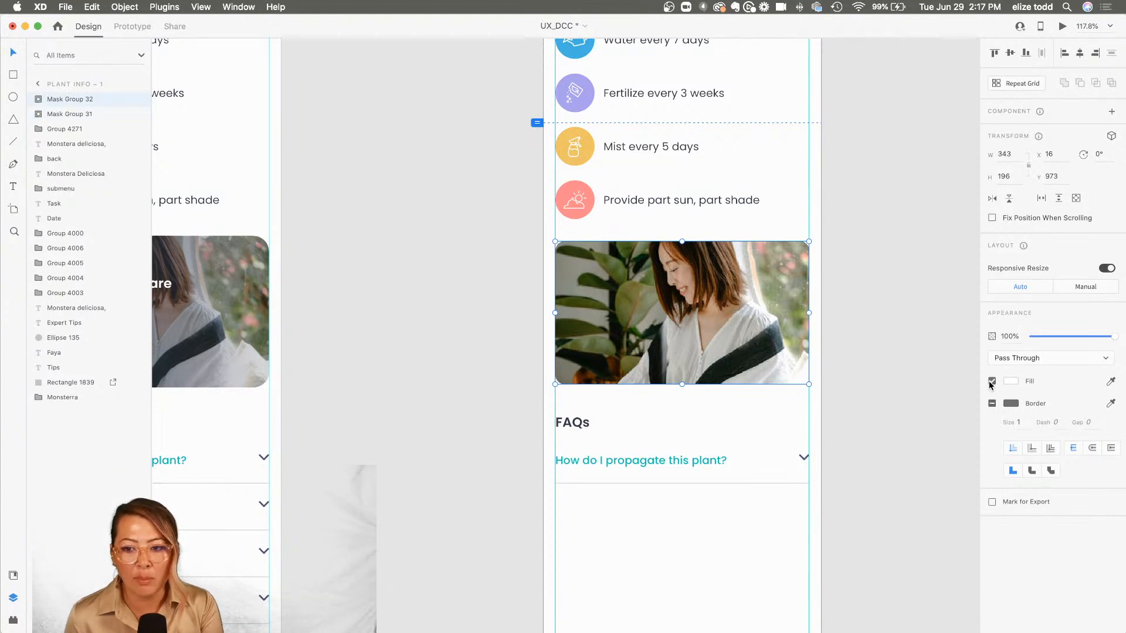
- Fill the photo shape inside the duplicated mask group with the document color #4D5673
left_click(1011, 382)
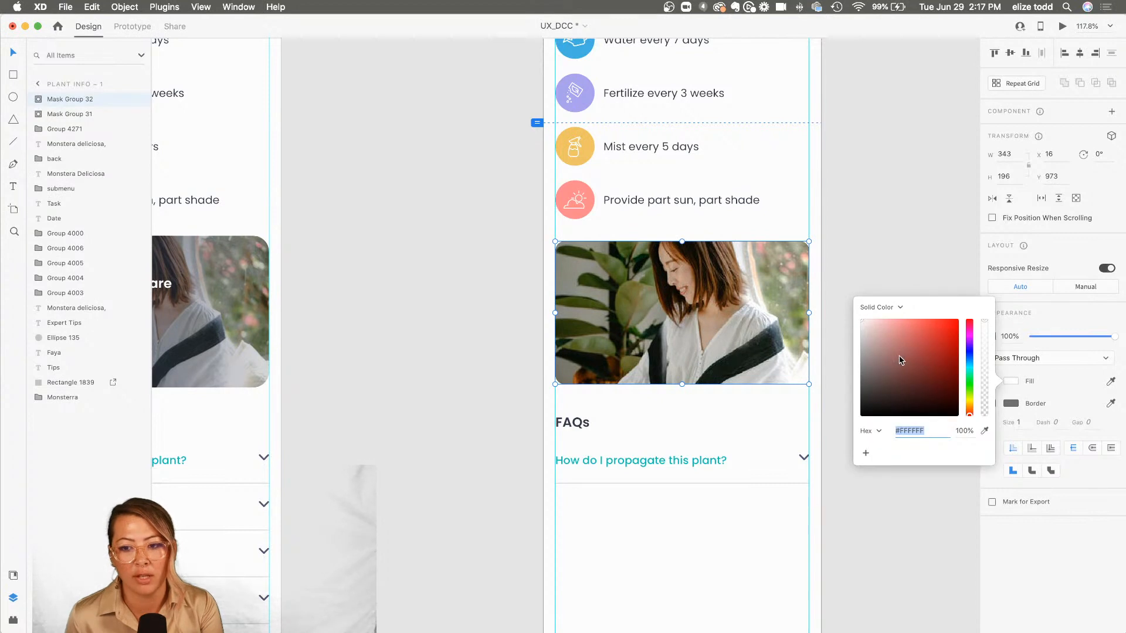
left_click(38, 100)
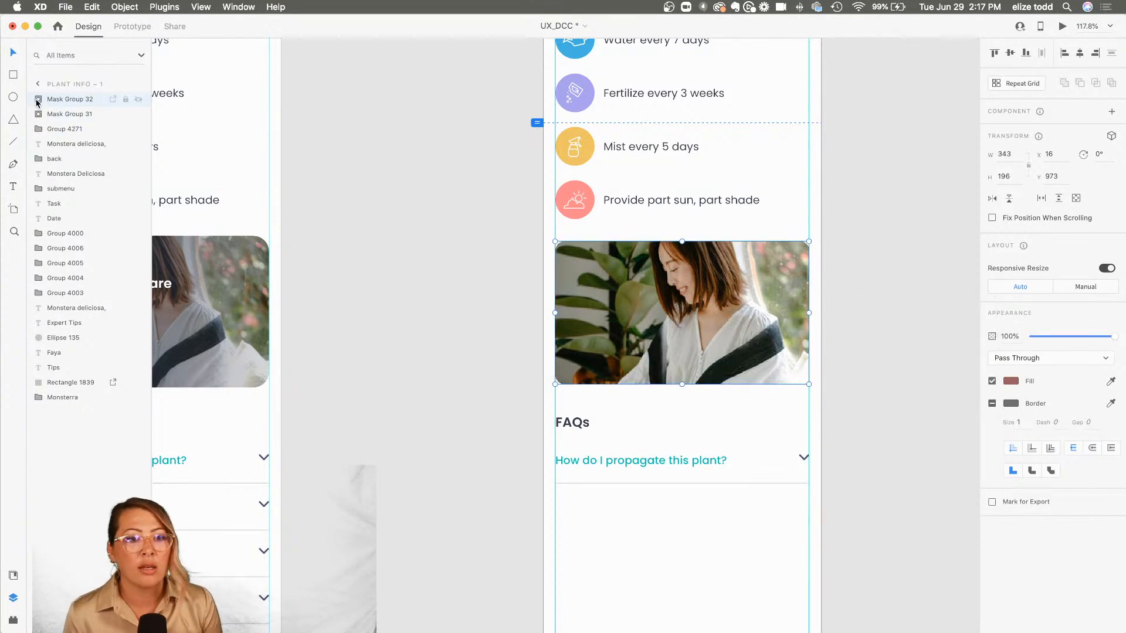
left_click(72, 115)
left_click(72, 129)
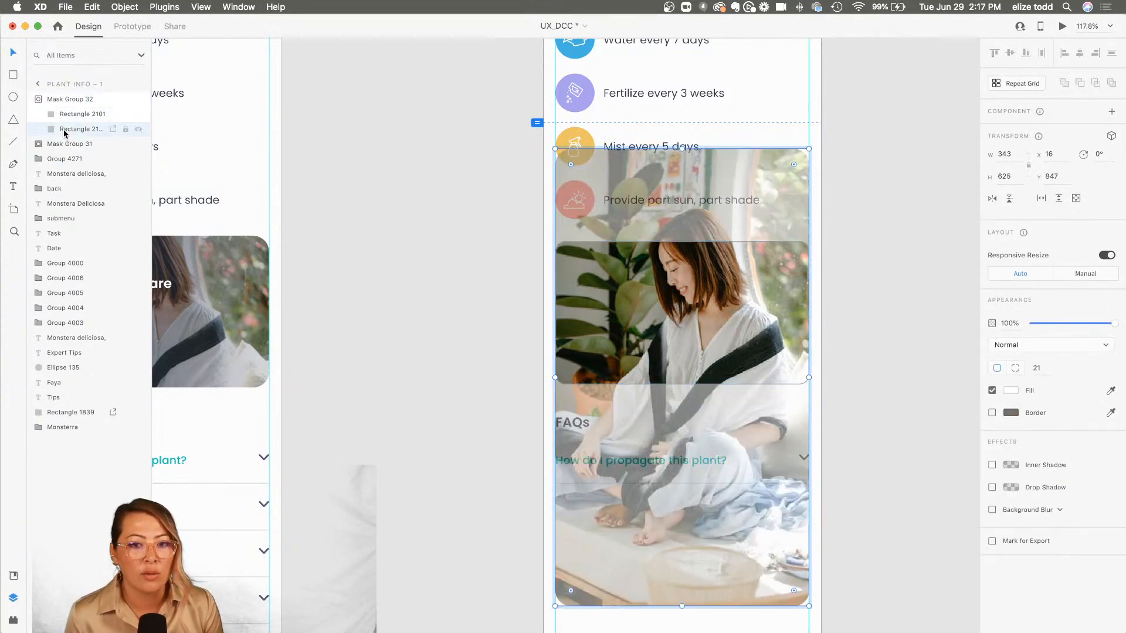
left_click(1012, 390)
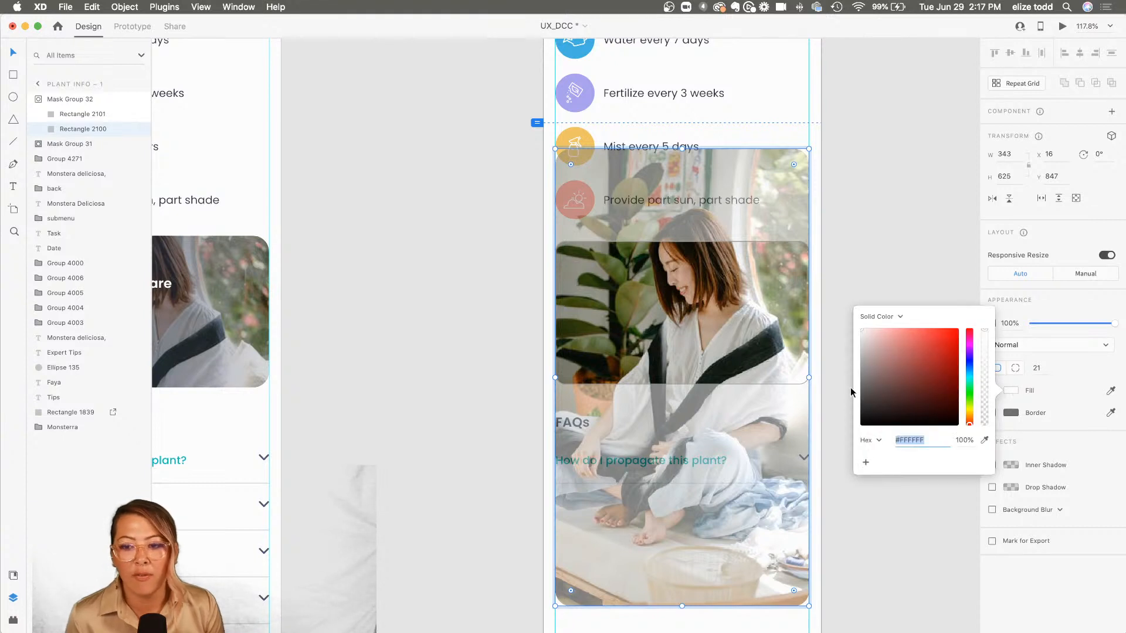
left_click(13, 576)
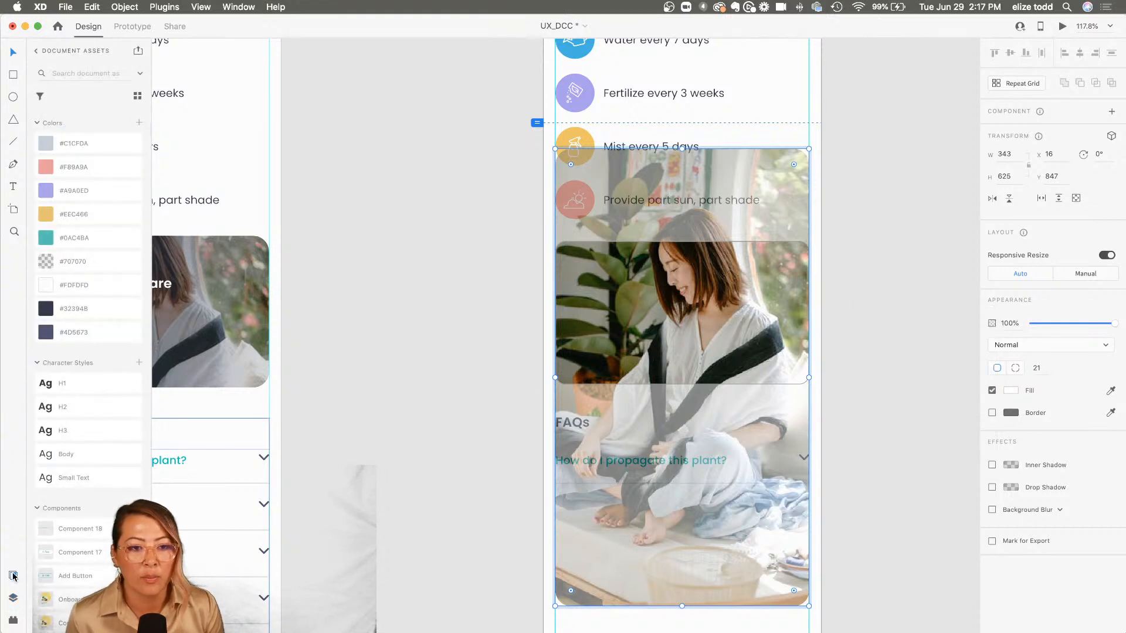
left_click(62, 332)
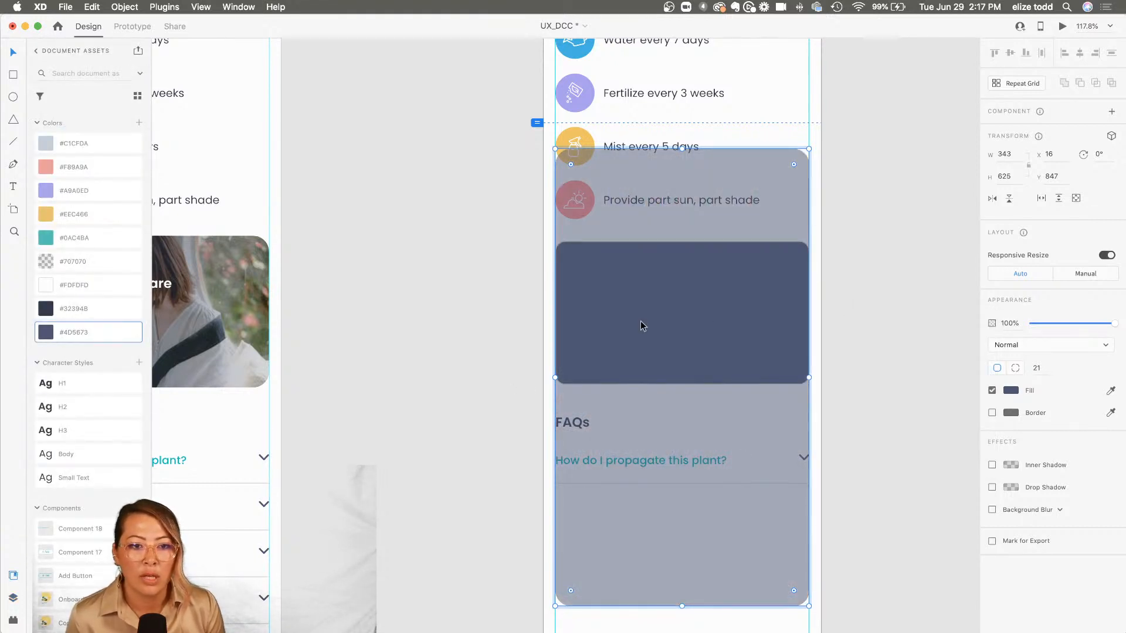
- Shift the dark overlay card aside to check the photo card beneath it and return it to X 16
left_click(467, 296)
left_click_drag(709, 321, 780, 324)
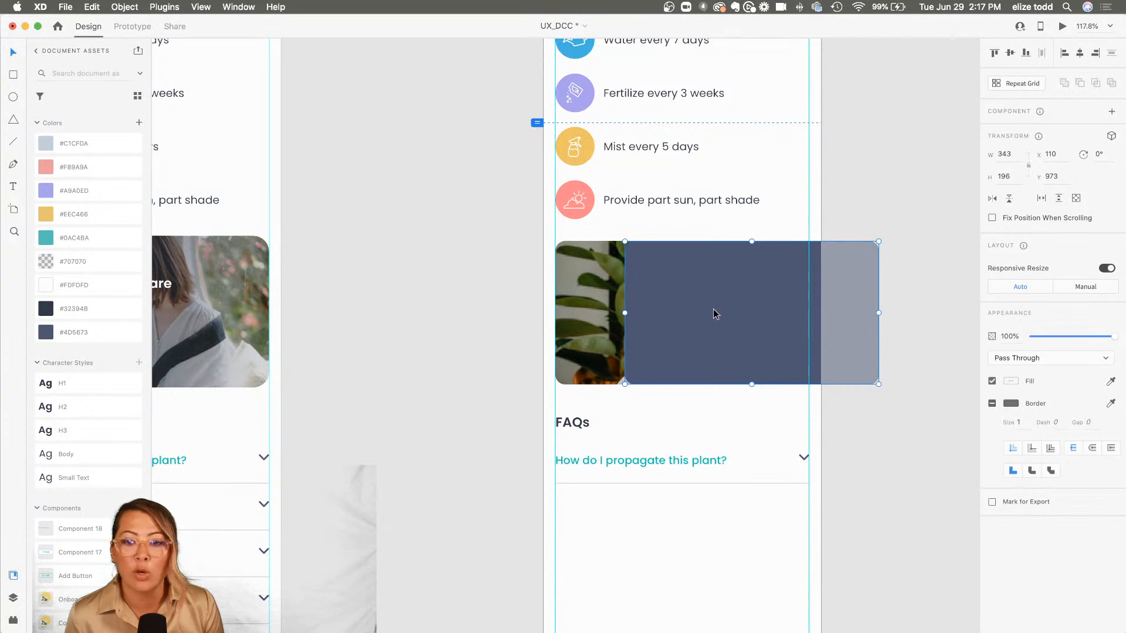
left_click_drag(714, 313, 643, 314)
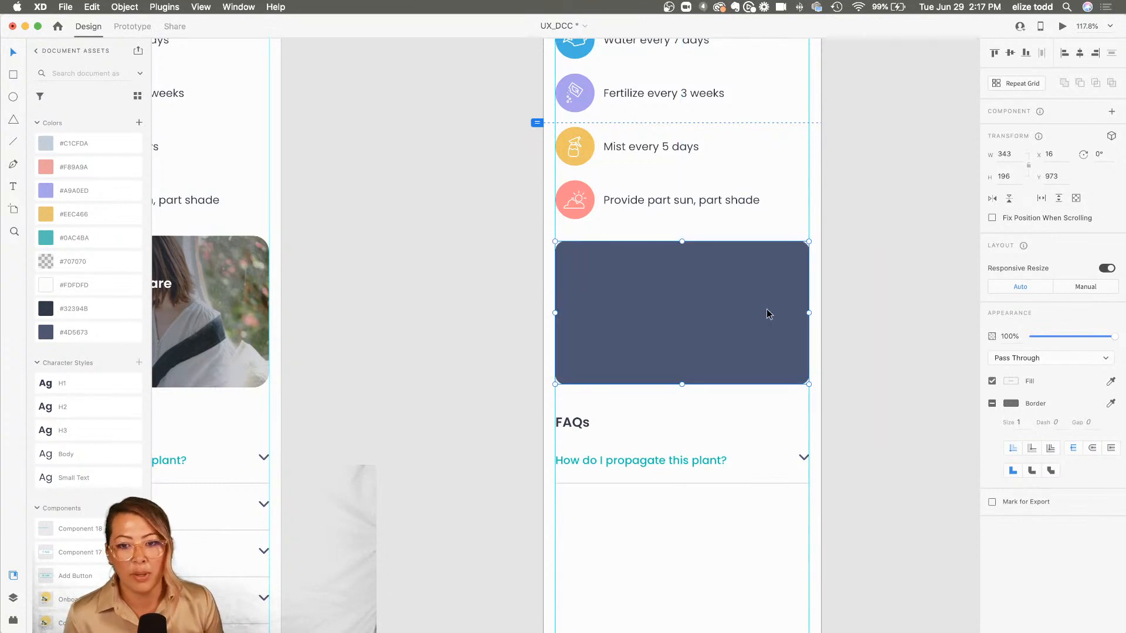
- Change the overlay's fill to a linear gradient running horizontally from the card's left edge to its right edge
scroll(769, 314, "right", 2)
scroll(768, 314, "up", 5)
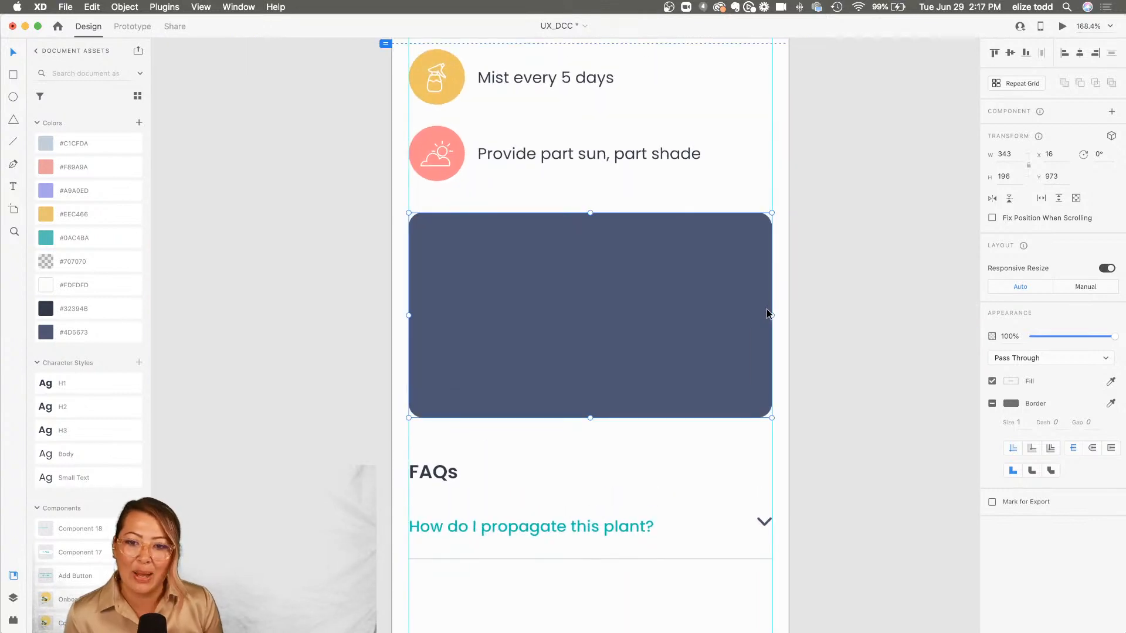
scroll(766, 309, "down", 2)
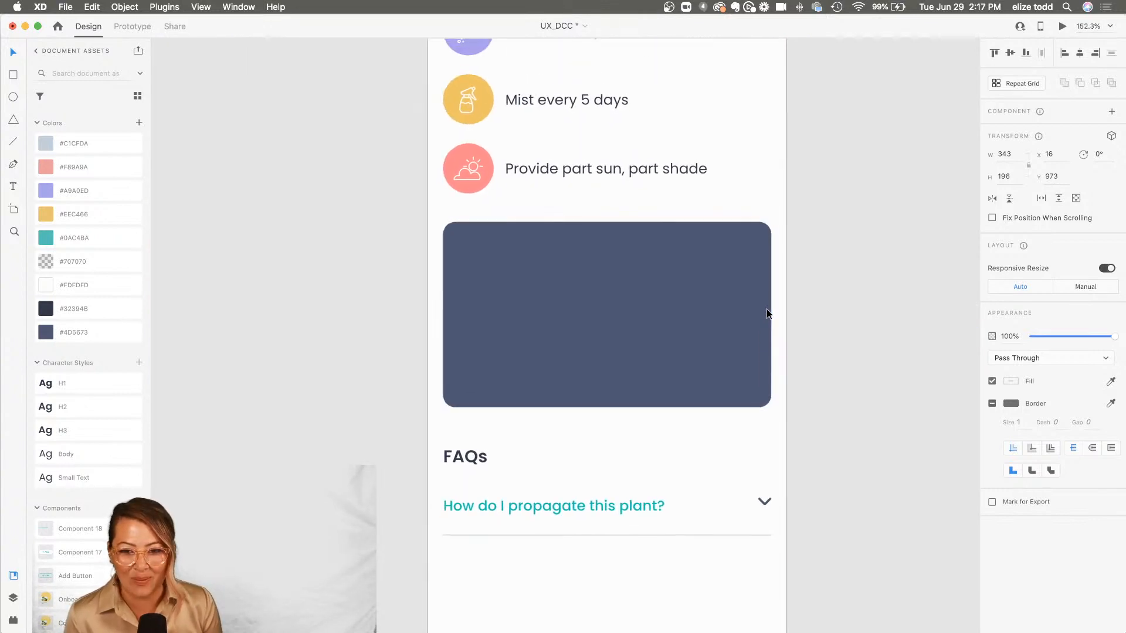
left_click(1011, 382)
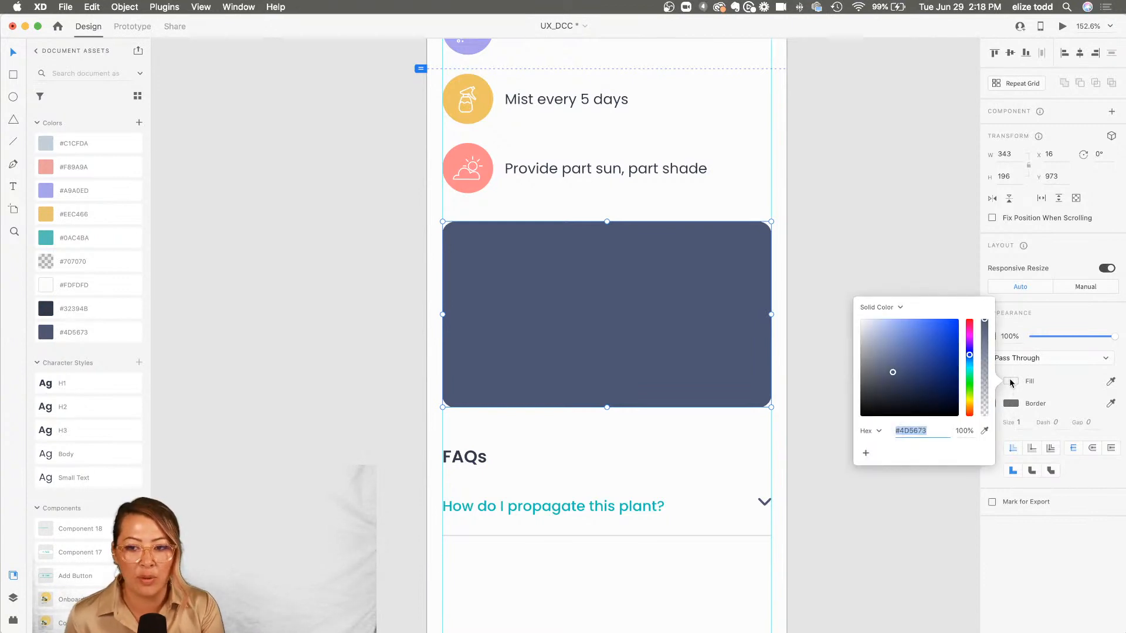
left_click(878, 311)
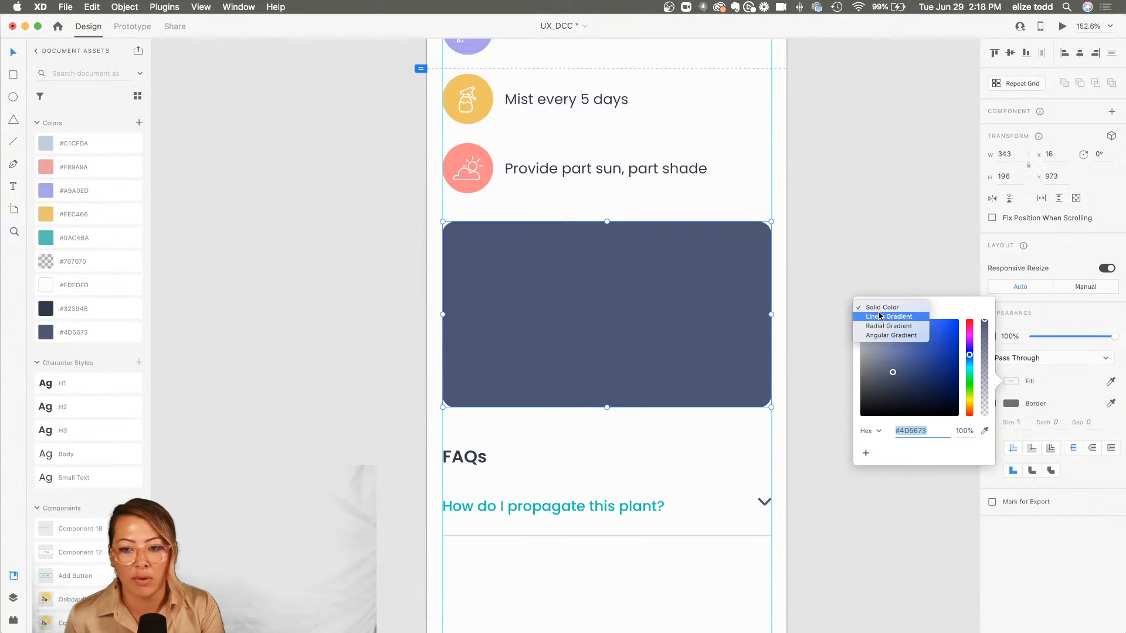
left_click(880, 317)
scroll(609, 261, "down", 5)
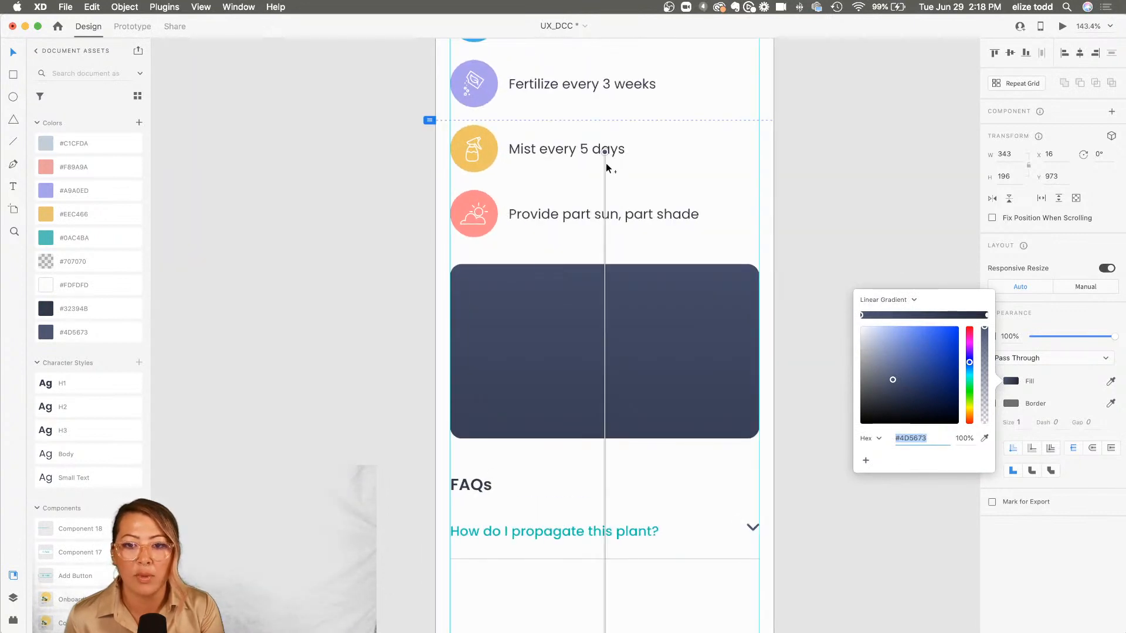
left_click_drag(604, 153, 453, 335)
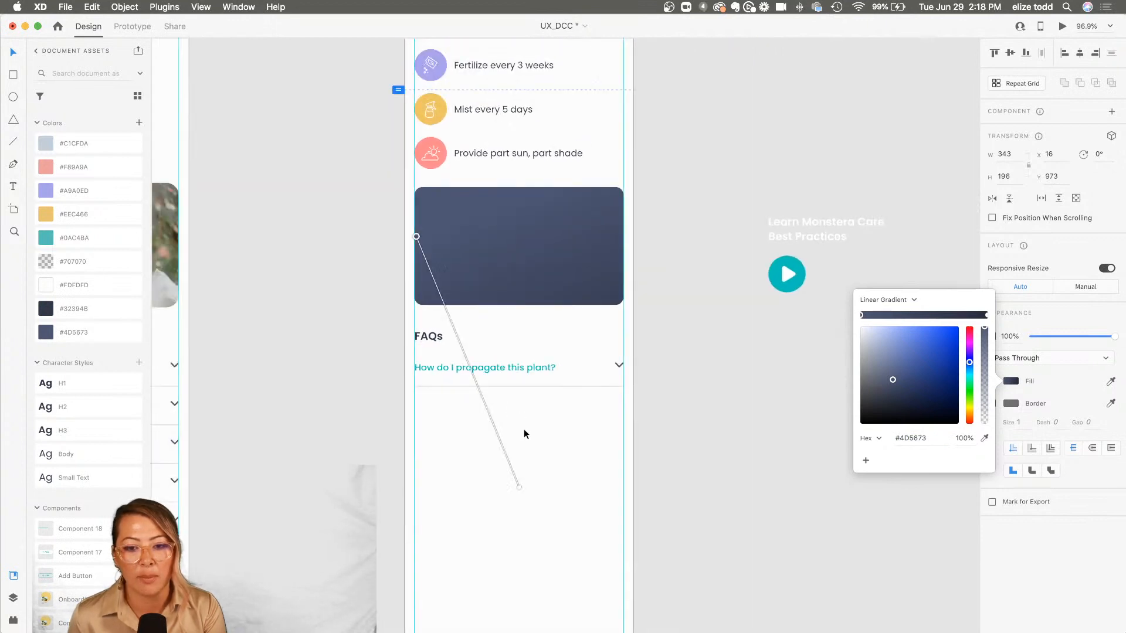
left_click_drag(519, 490, 623, 236)
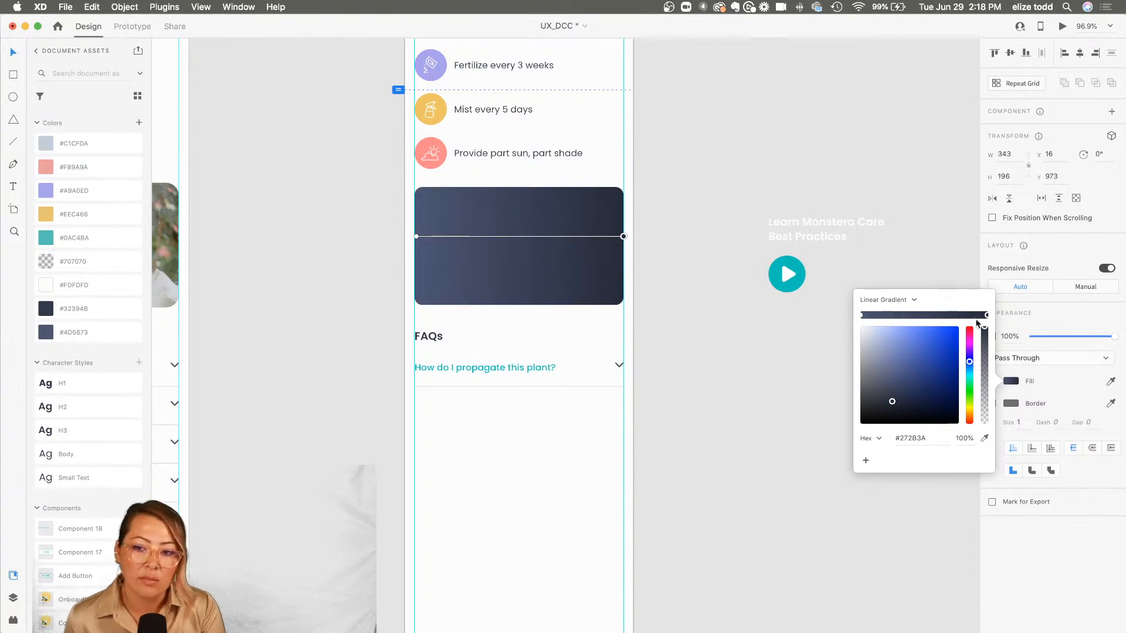
- Set the overlay gradient's end stop to #4D5673, copied from the start stop
left_click(862, 317)
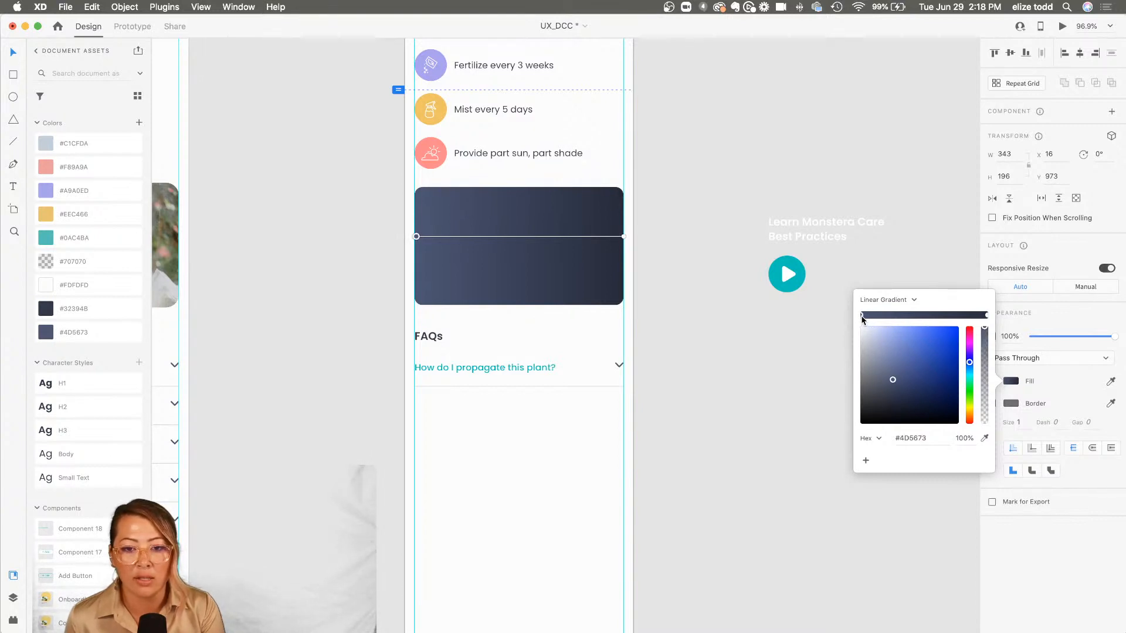
left_click(986, 316)
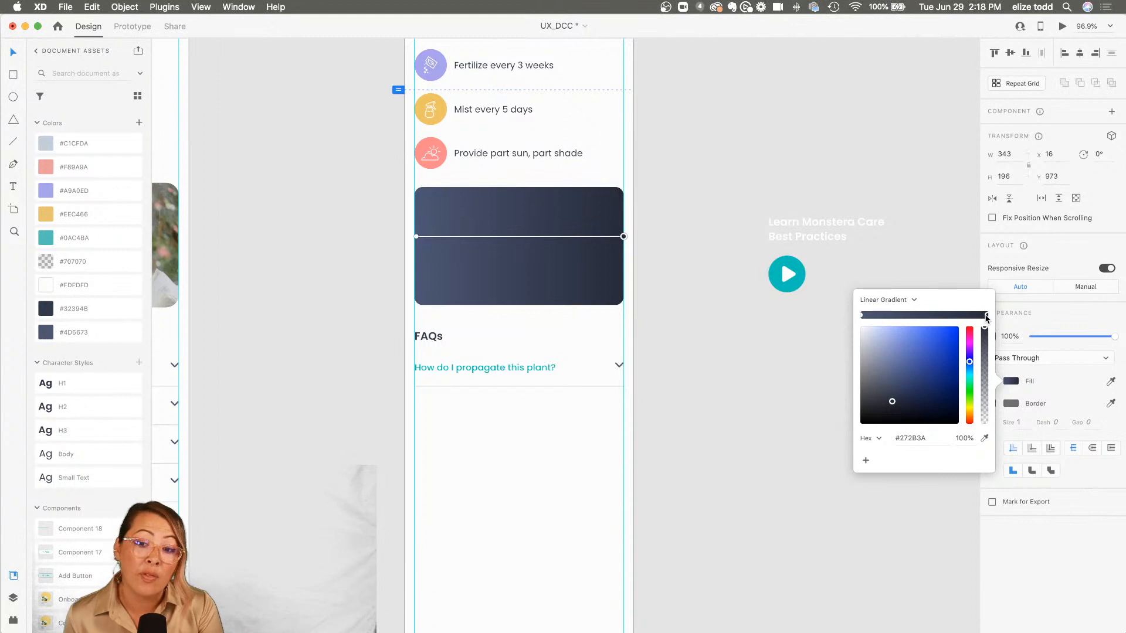
left_click(861, 315)
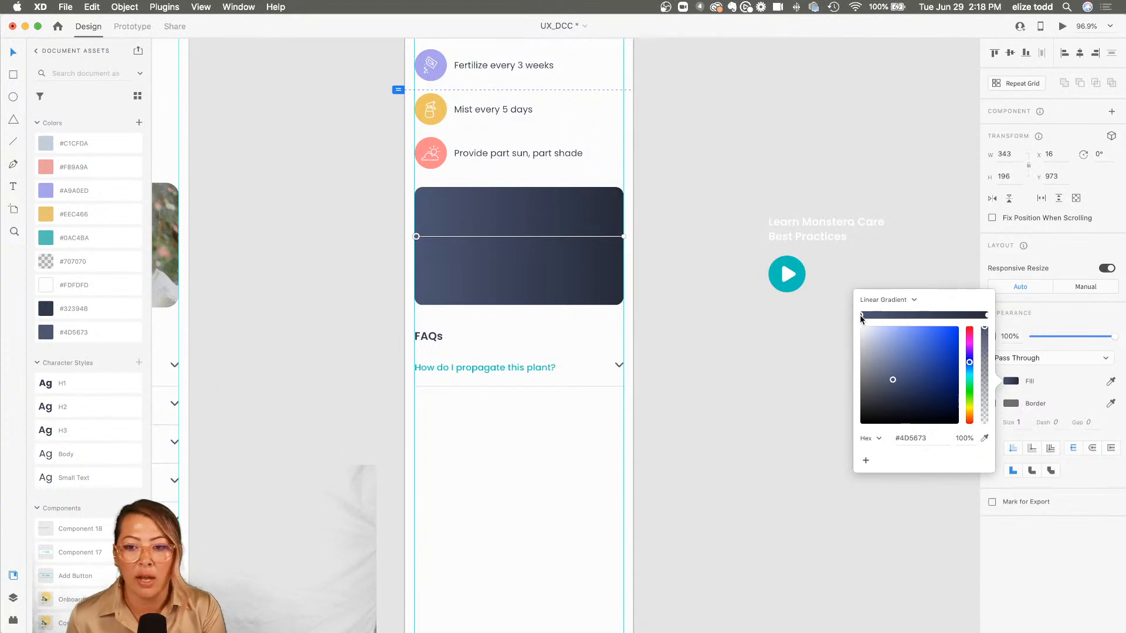
left_click(926, 438)
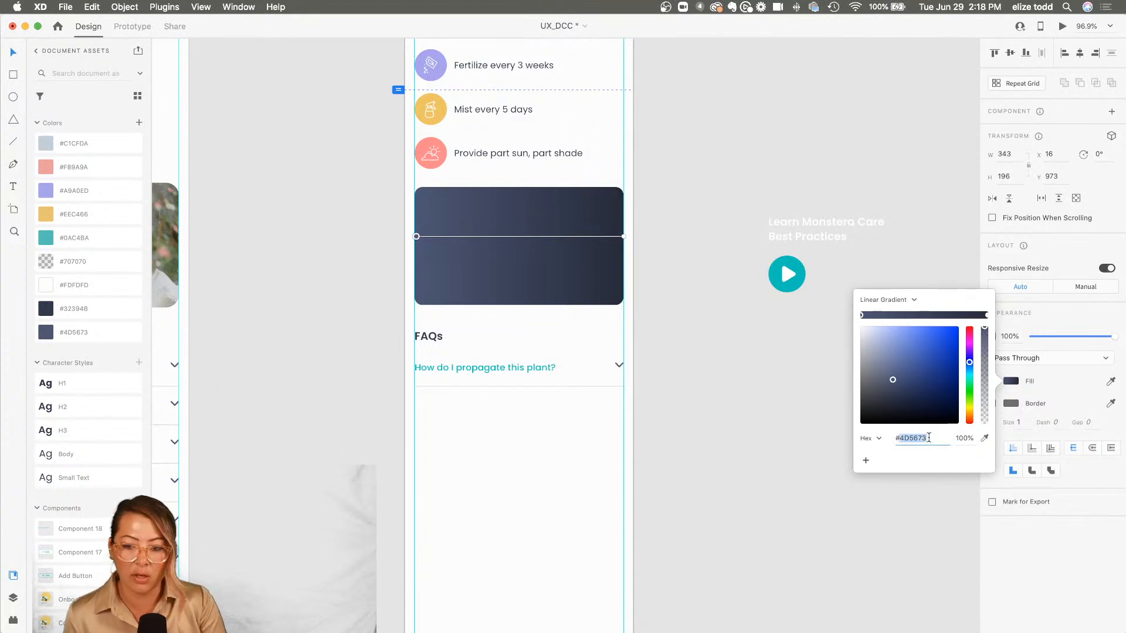
key("super+c")
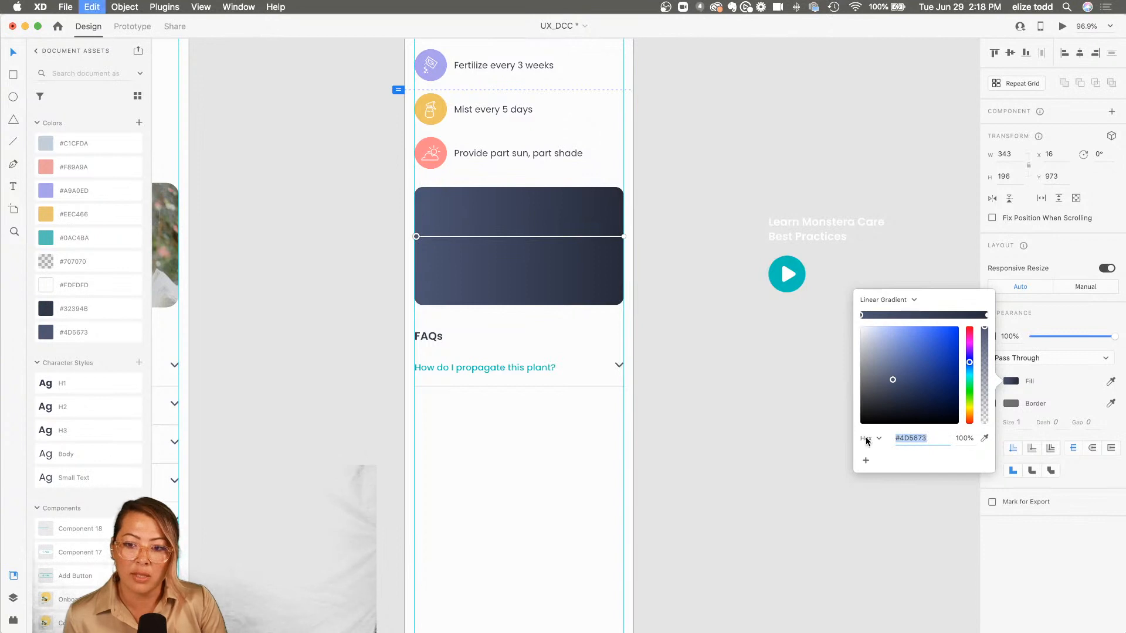
left_click(988, 315)
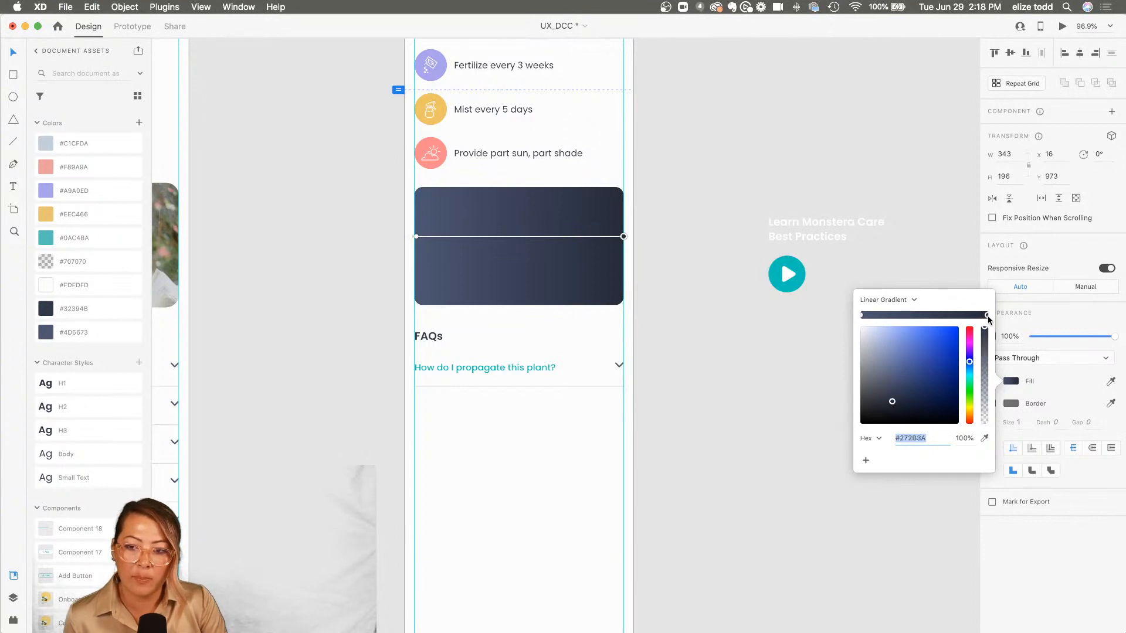
left_click(930, 439)
key("super+v")
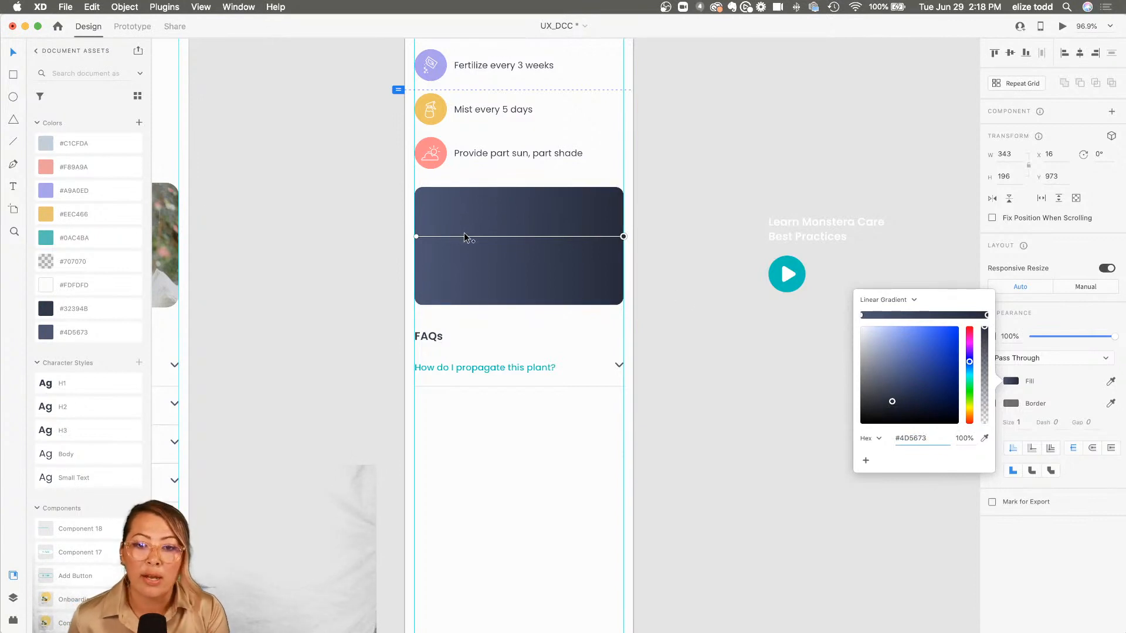
scroll(465, 237, "up", 3)
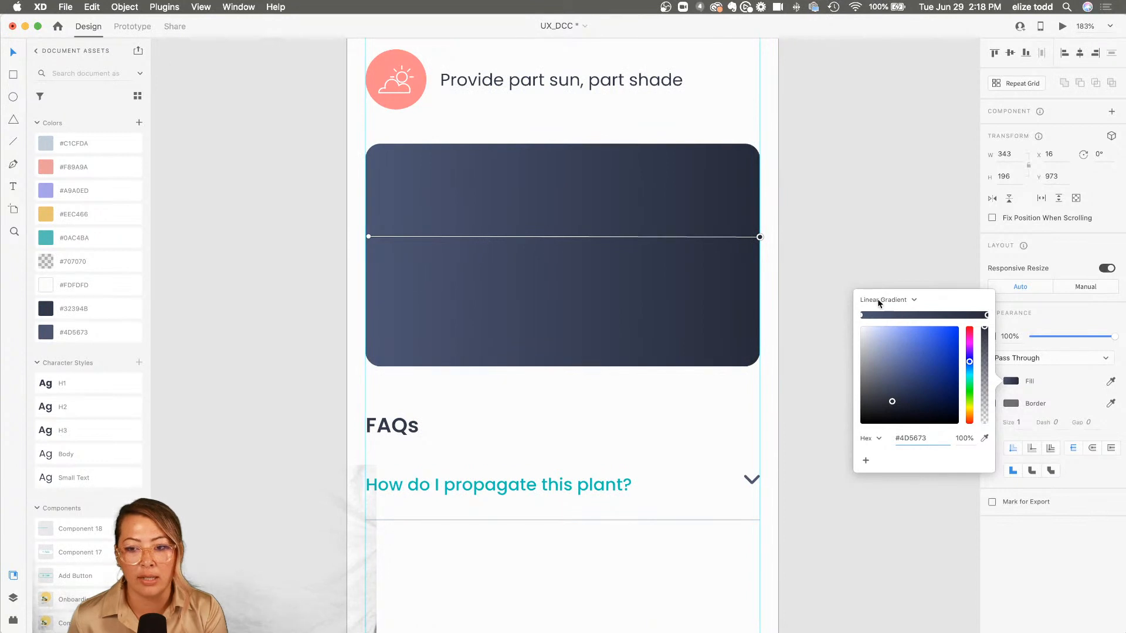
left_click(893, 380)
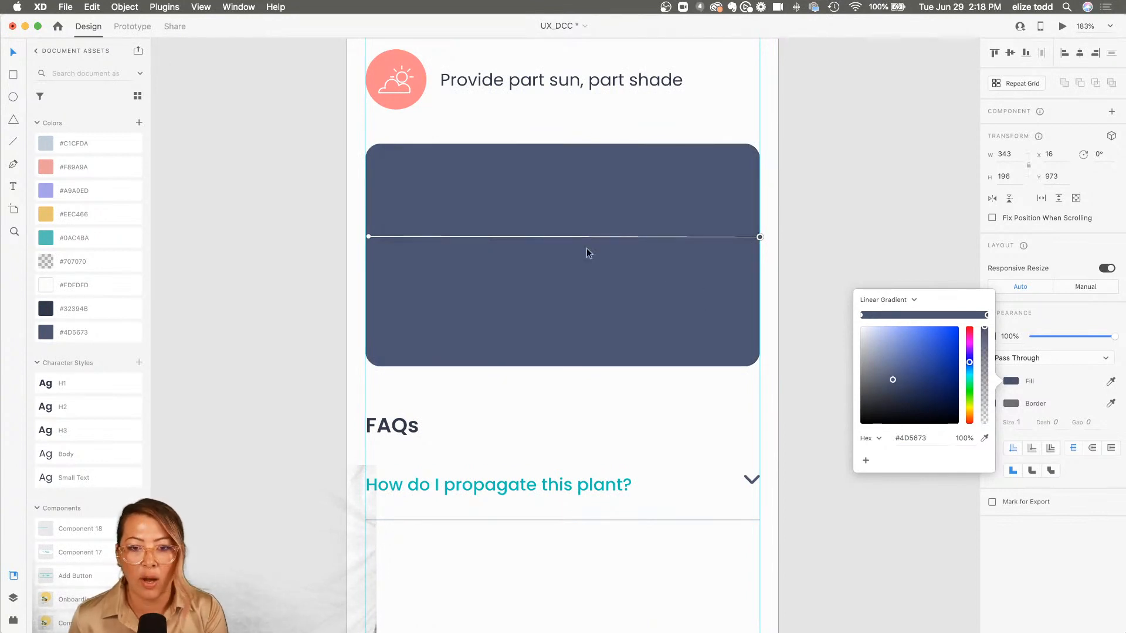
- Add a gradient stop a quarter of the way across the overlay at 84% opacity and a more transparent one at the midpoint
left_click(467, 237)
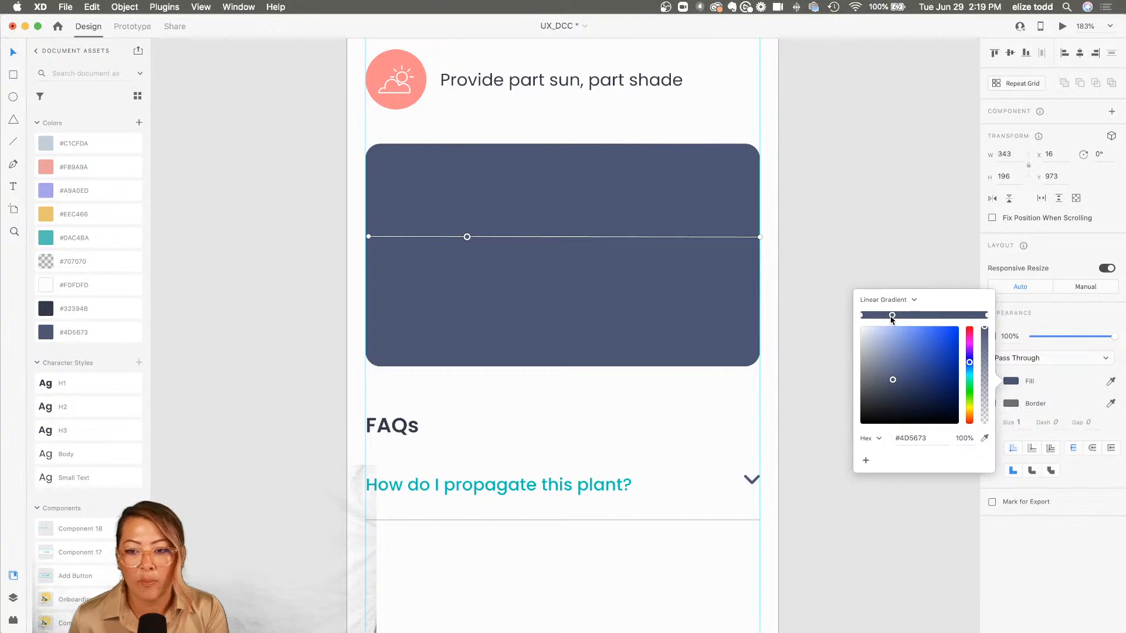
left_click(987, 331)
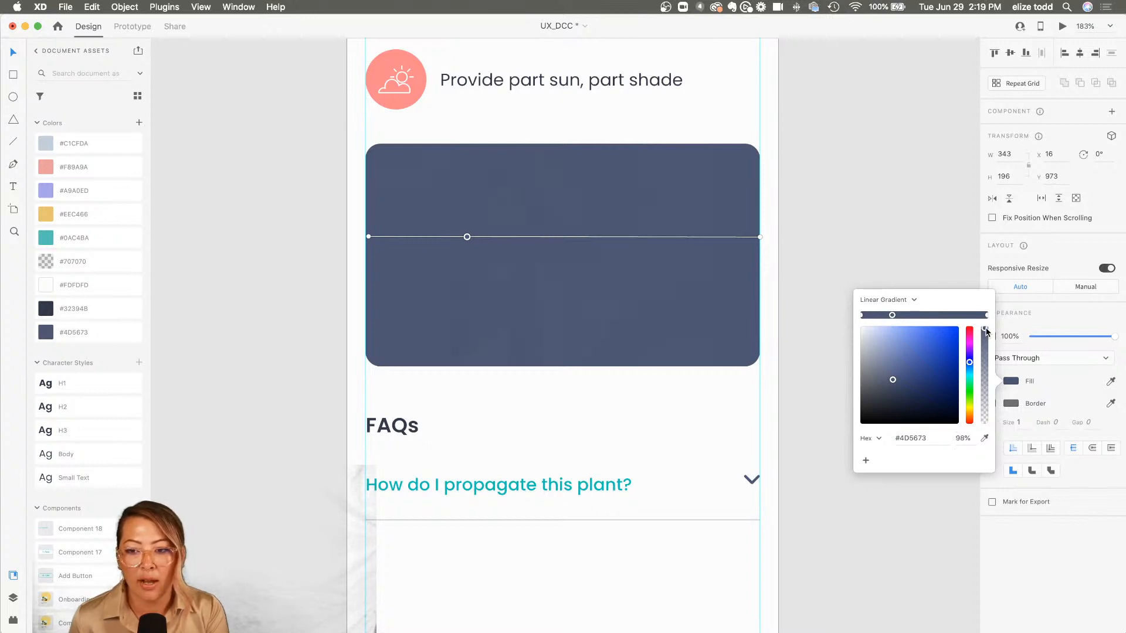
left_click_drag(986, 331, 981, 343)
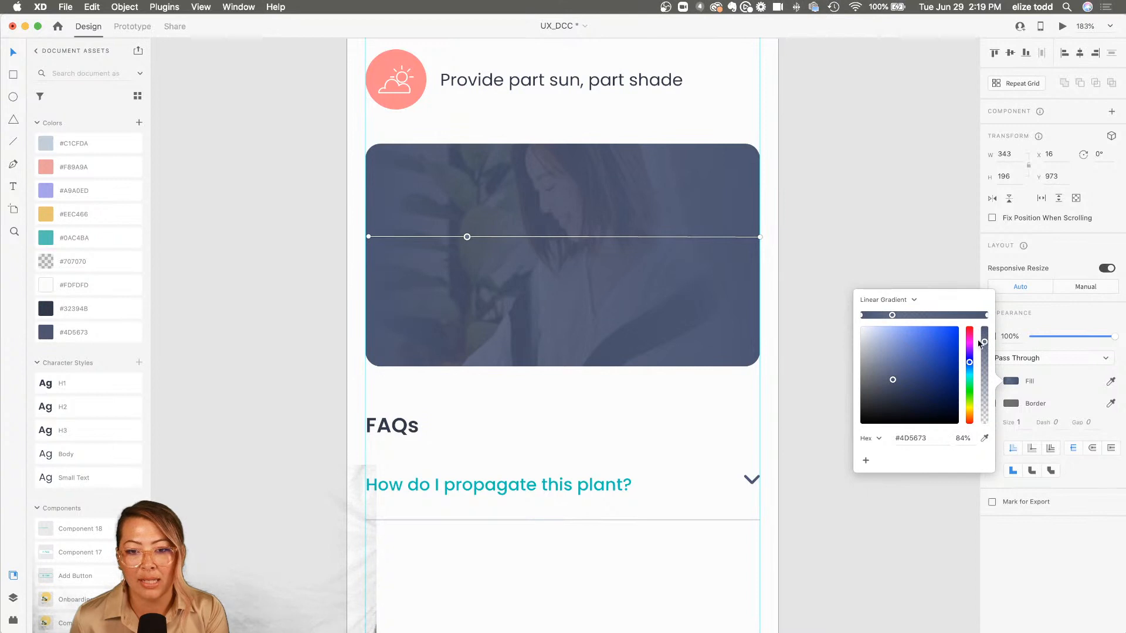
left_click(563, 236)
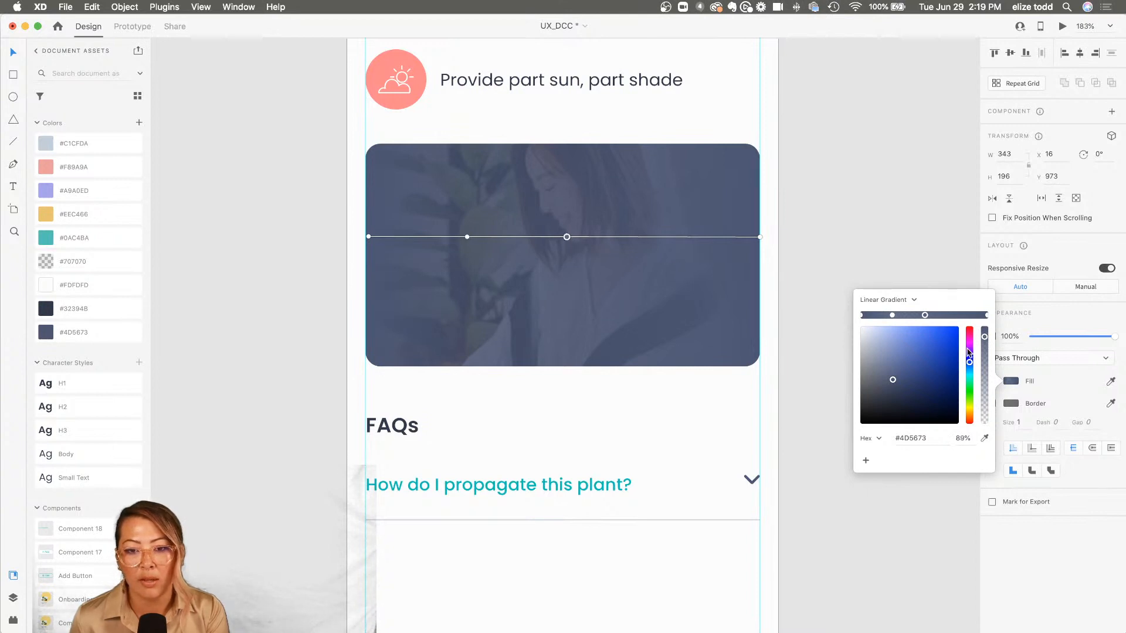
left_click_drag(986, 340, 985, 359)
- Add a gradient stop at about three quarters of the overlay with about 60% opacity and lower the end stop's opacity
left_click(667, 237)
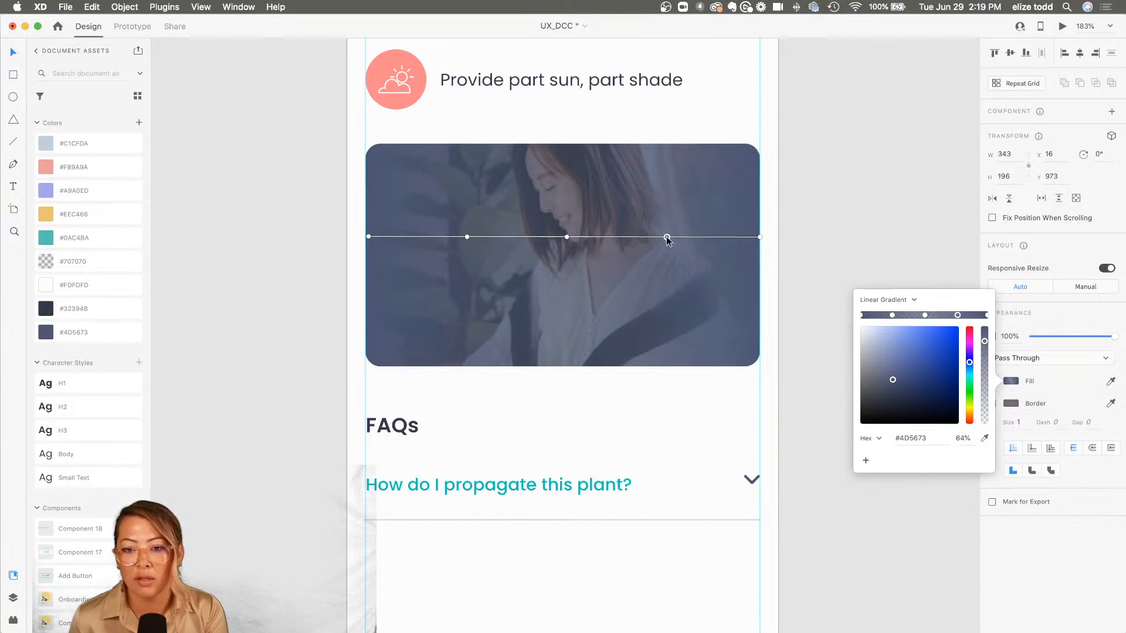
left_click_drag(986, 359, 985, 368)
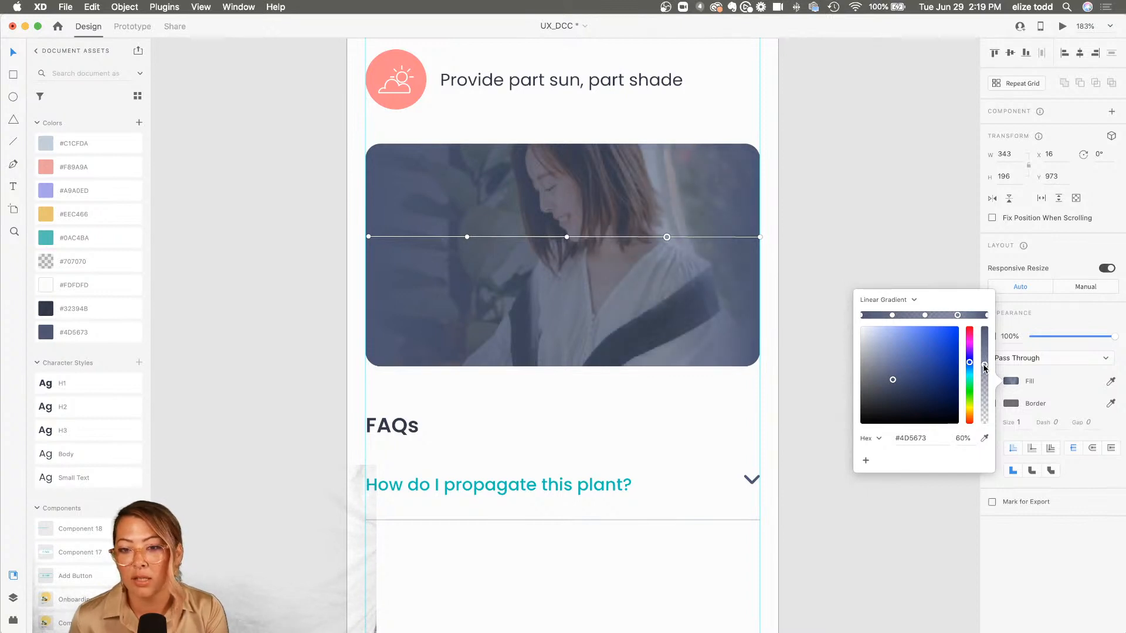
left_click(760, 238)
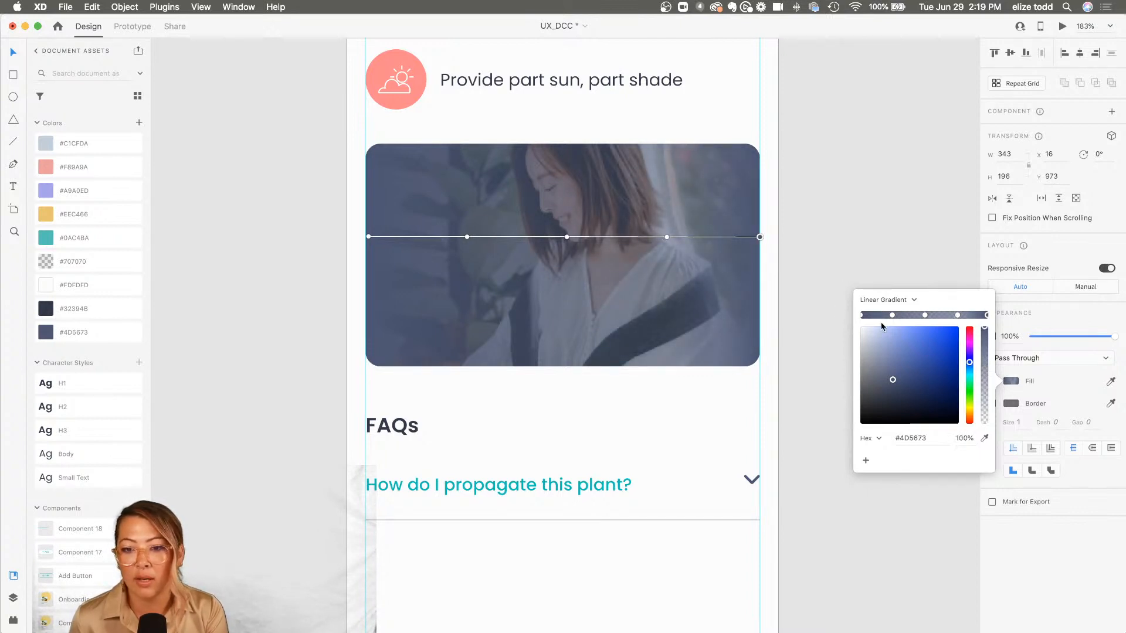
left_click_drag(986, 331, 986, 374)
left_click(570, 262)
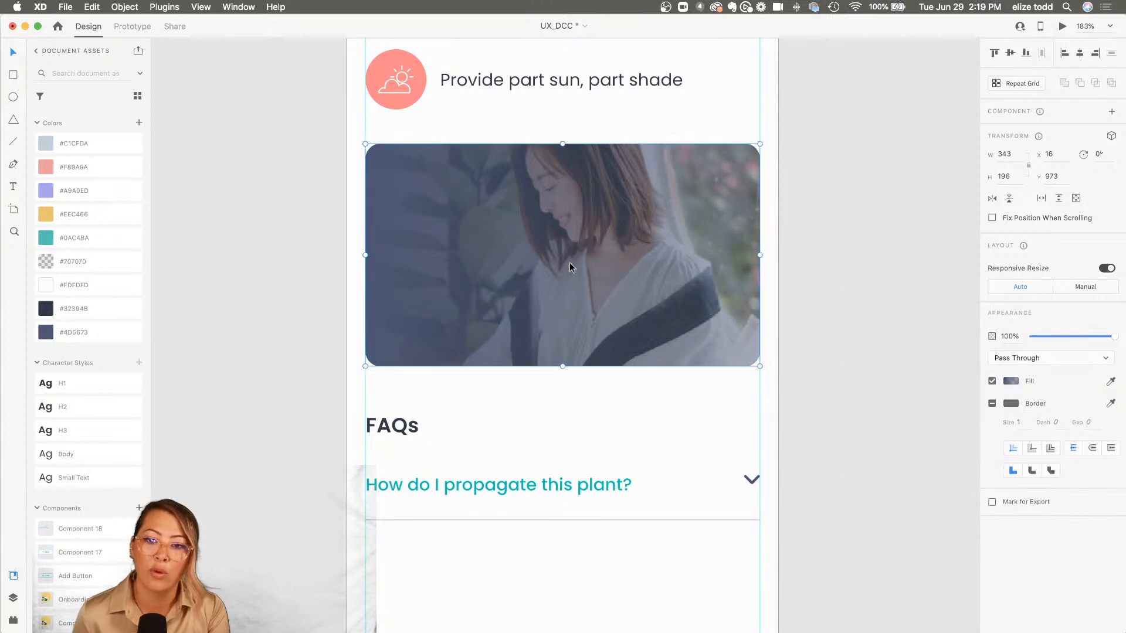
- Place the "Learn Monstera Care Best Practices" title at X 36, Y 1018 and the teal play button at X 36, Y 1083 on the gradient card
scroll(569, 263, "down", 8)
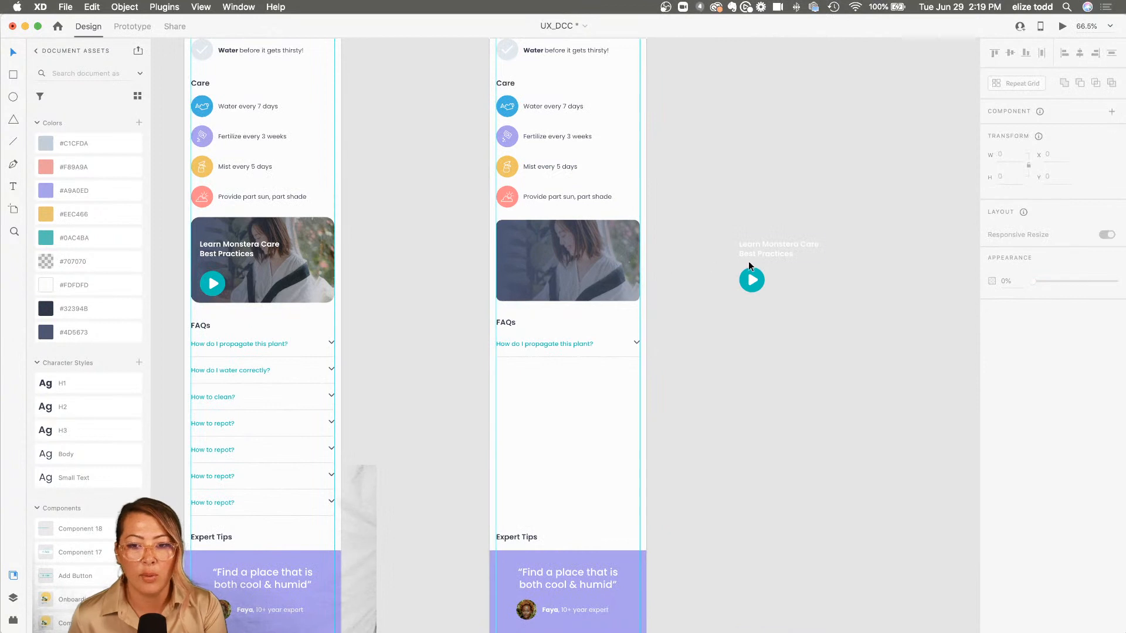
left_click_drag(749, 258, 490, 249)
scroll(655, 239, "up", 3)
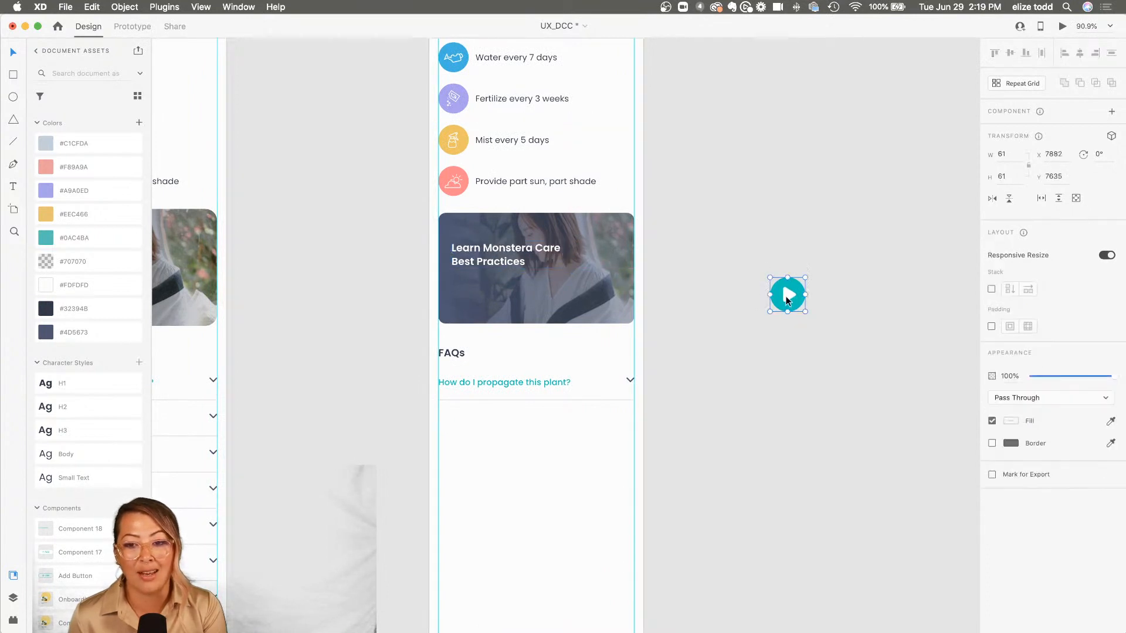
left_click_drag(786, 296, 480, 297)
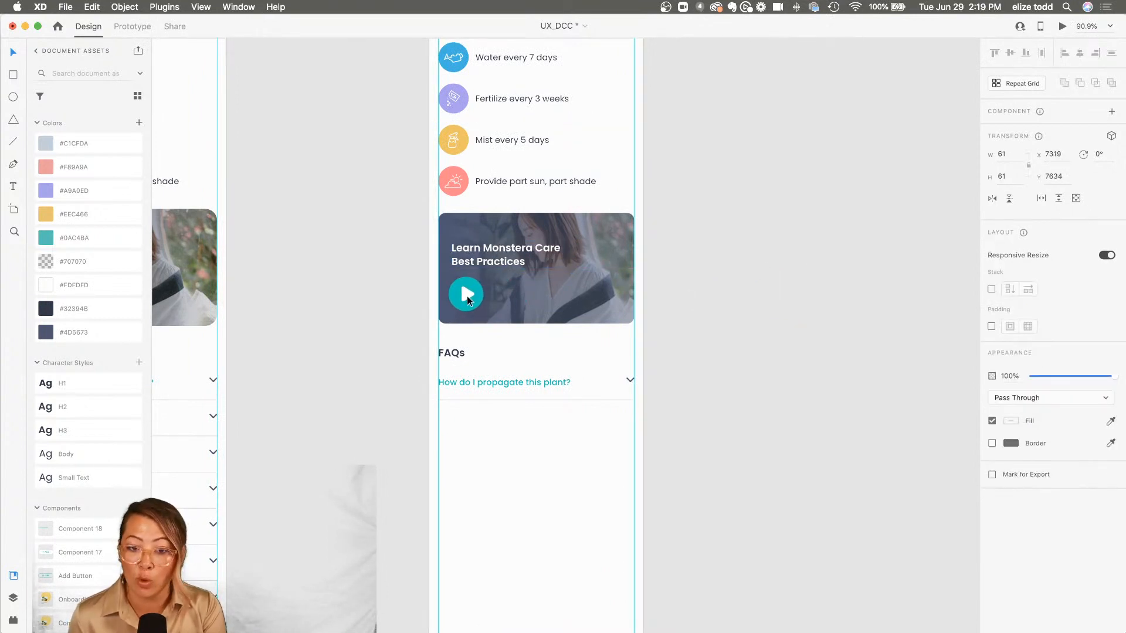
left_click_drag(468, 293, 468, 294)
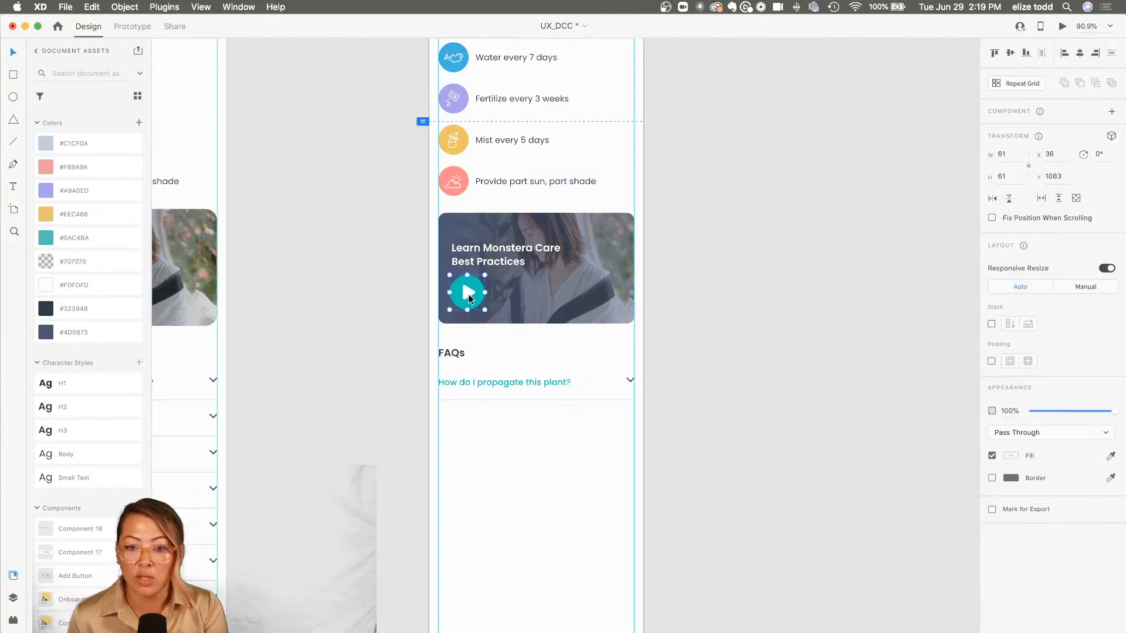
scroll(474, 260, "up", 3)
left_click(471, 259)
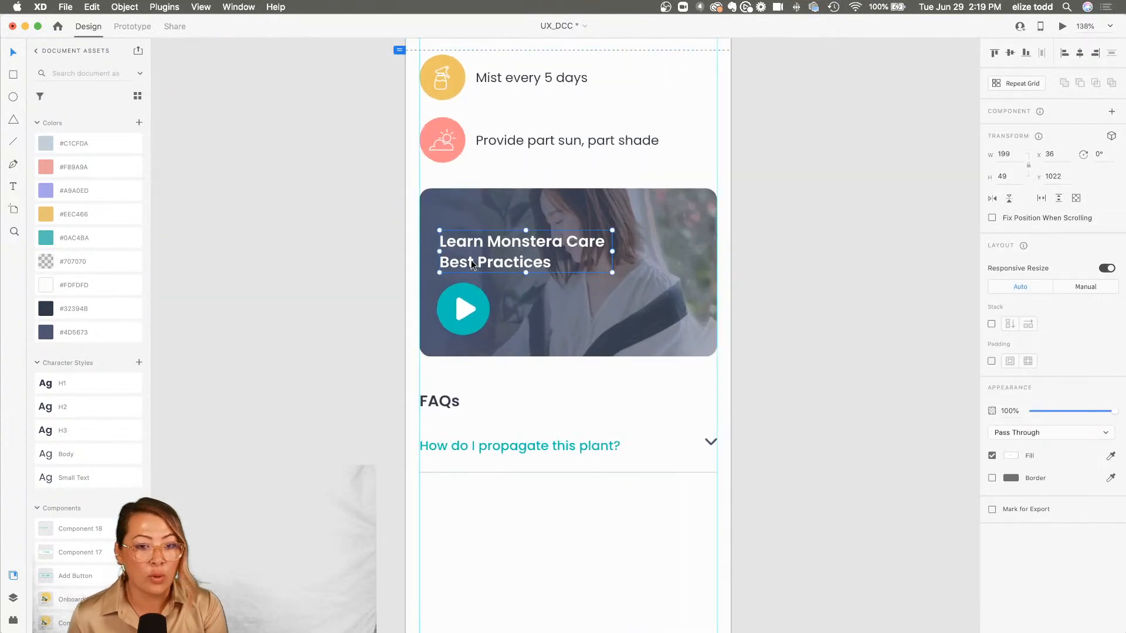
scroll(470, 258, "down", 2)
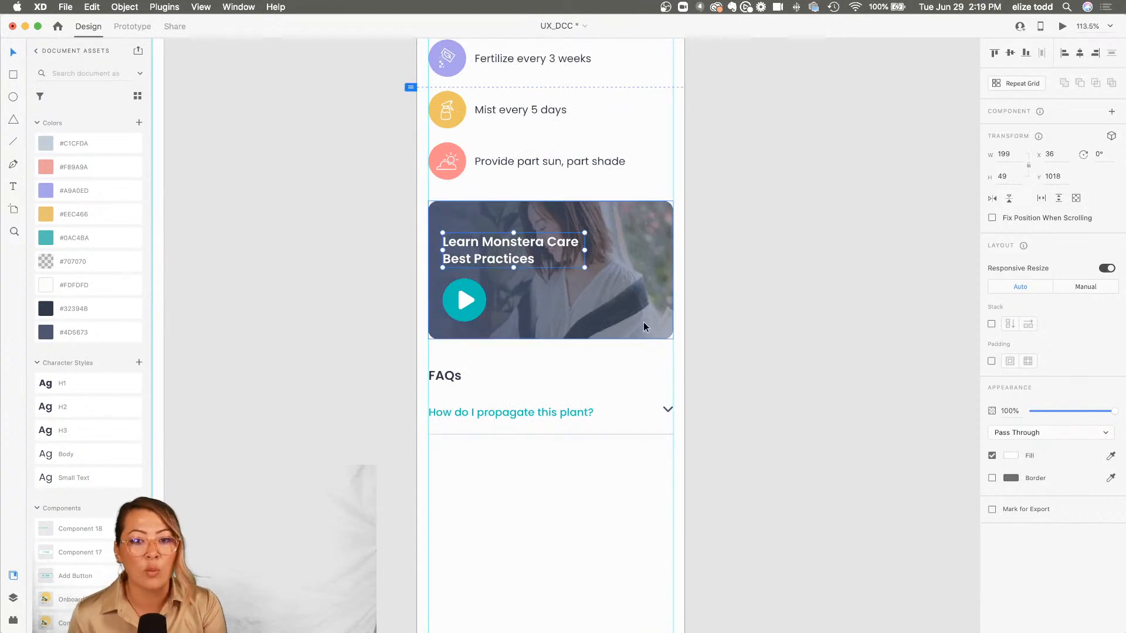
- Turn the "How do I propagate this plant?" row into a repeat grid and extend it downward to seven rows above Expert Tips
scroll(644, 327, "down", 5)
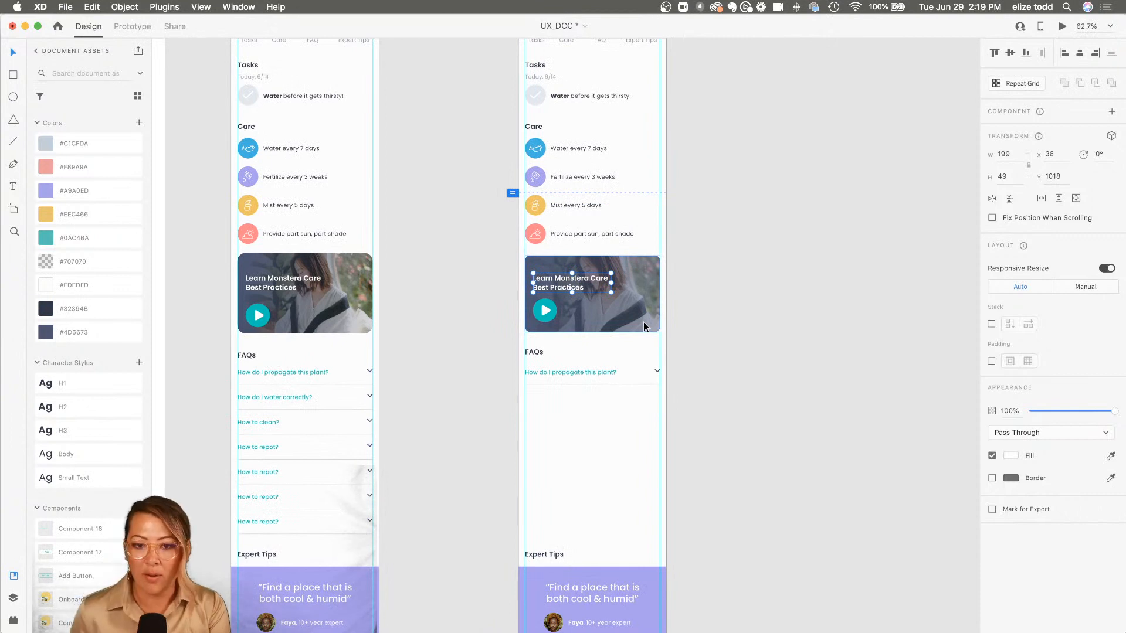
scroll(644, 327, "up", 4)
left_click(492, 322)
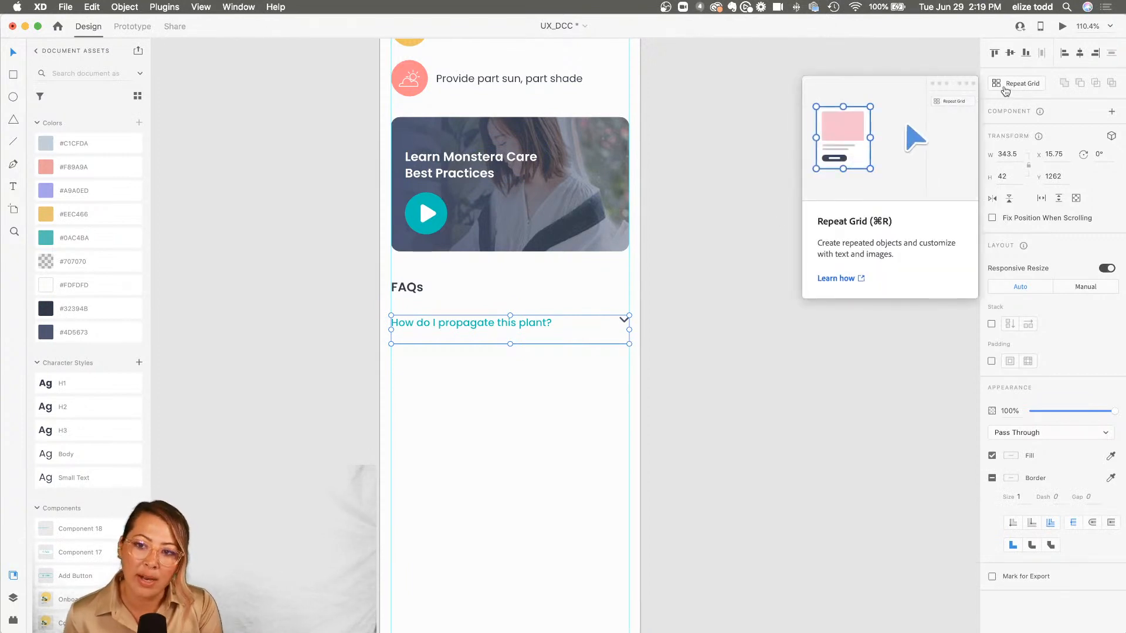
left_click(1006, 88)
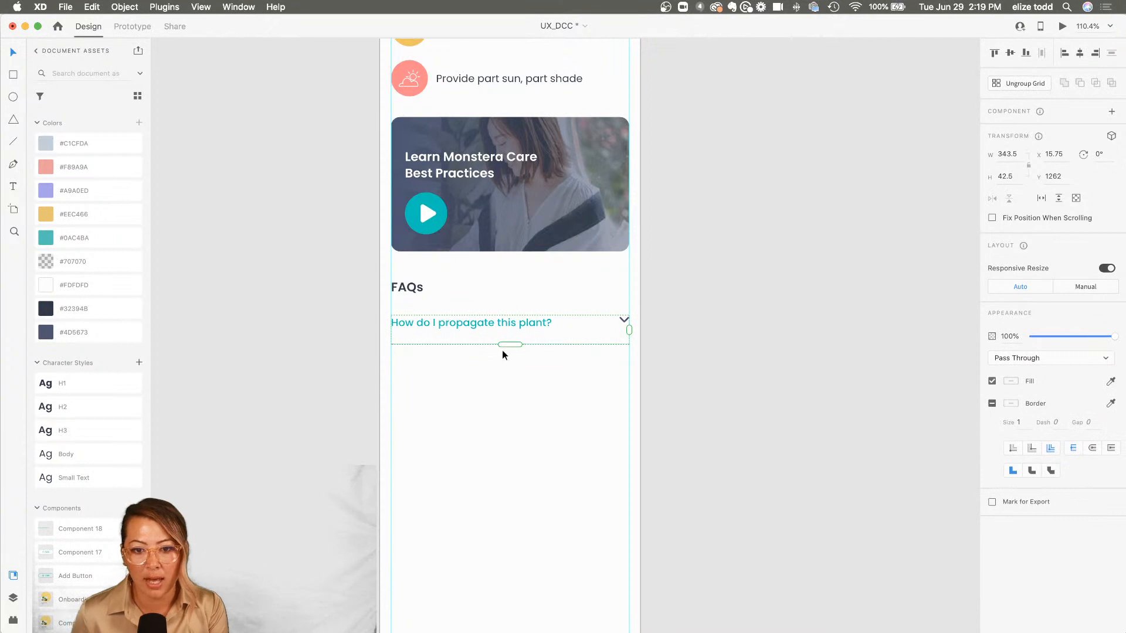
left_click_drag(506, 344, 473, 549)
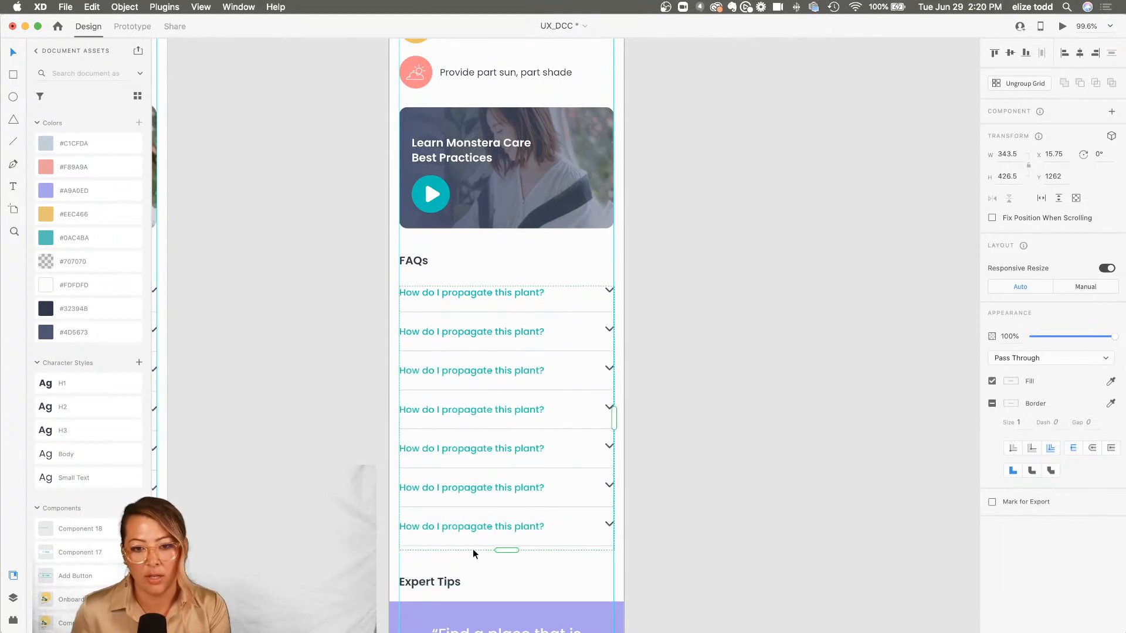
- Slightly widen the vertical gap between the FAQ repeat grid's rows, bringing the grid's height to 438.5
scroll(540, 395, "up", 3)
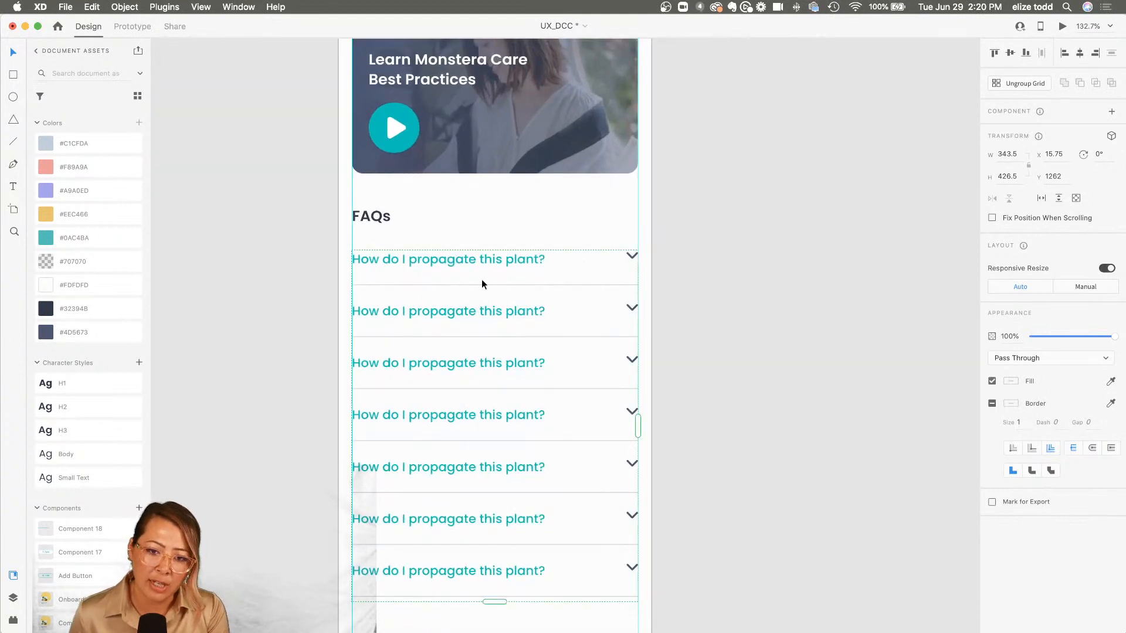
scroll(470, 269, "up", 2)
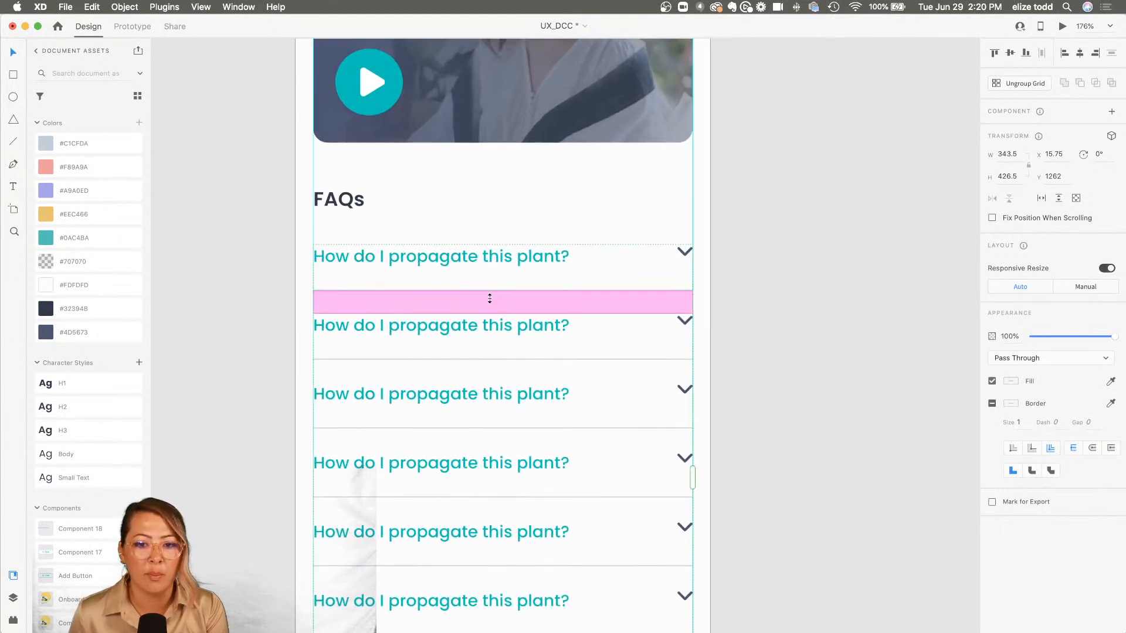
left_click_drag(489, 299, 487, 300)
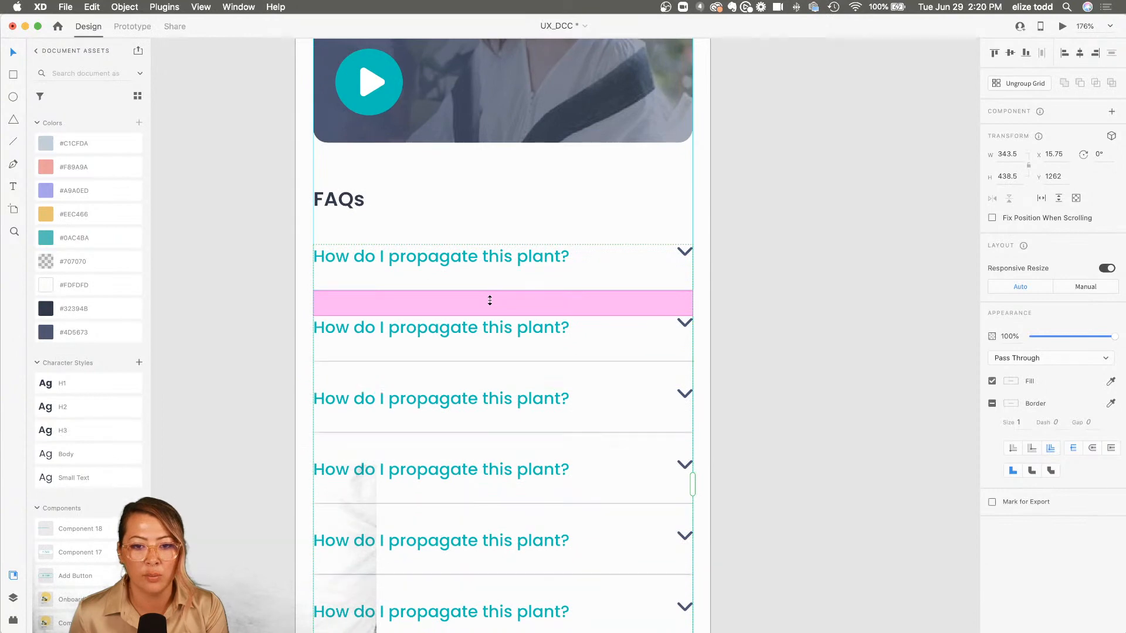
scroll(487, 302, "down", 3)
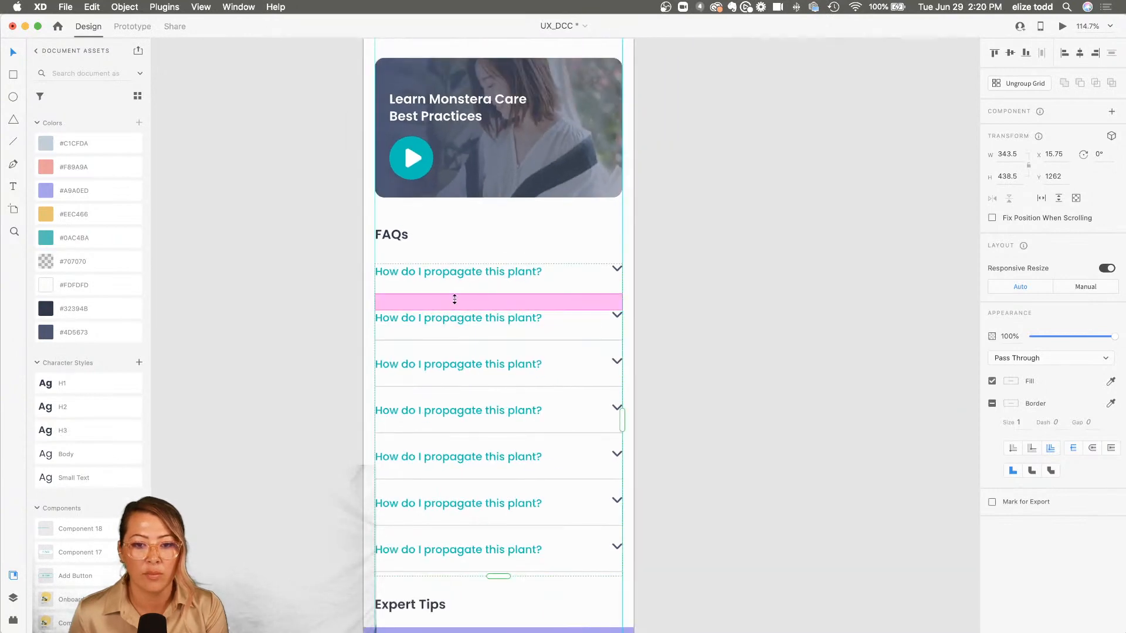
- Try coloring the FAQ question text with the document color #32394B and undo the change
double_click(470, 277)
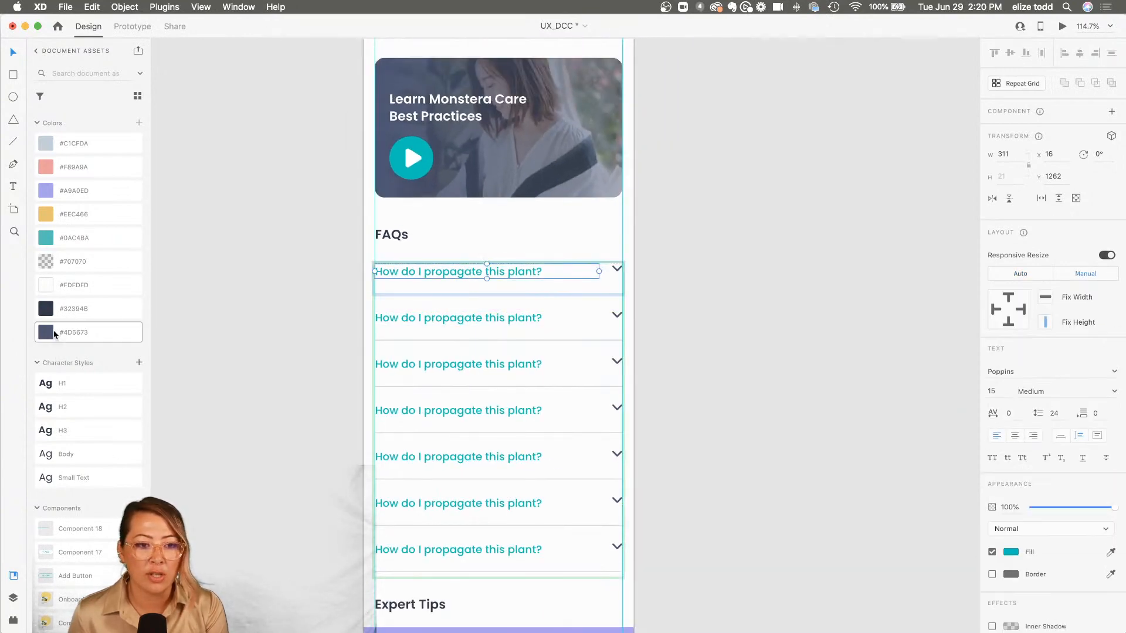
left_click(88, 309)
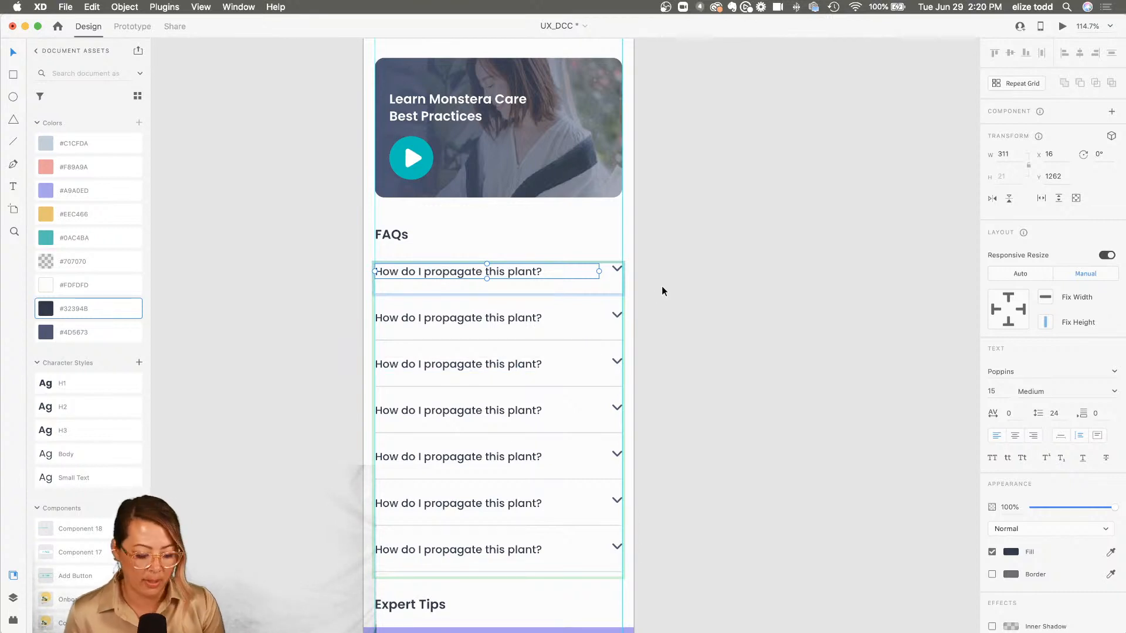
key("cmd+z")
left_click(677, 287)
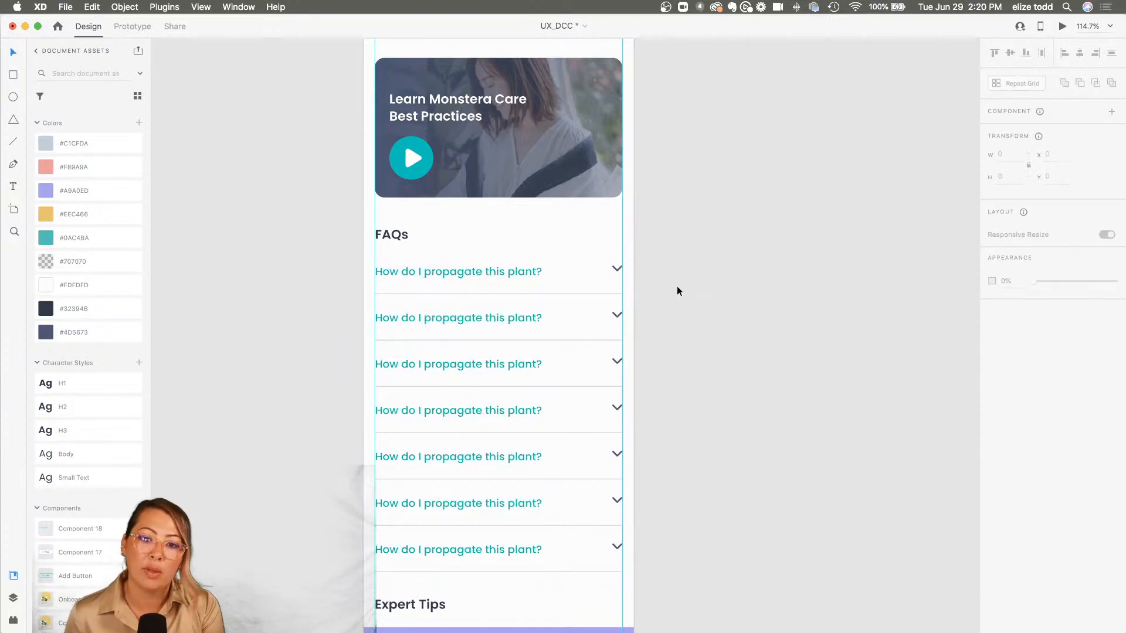
scroll(677, 287, "down", 3)
left_click(551, 275)
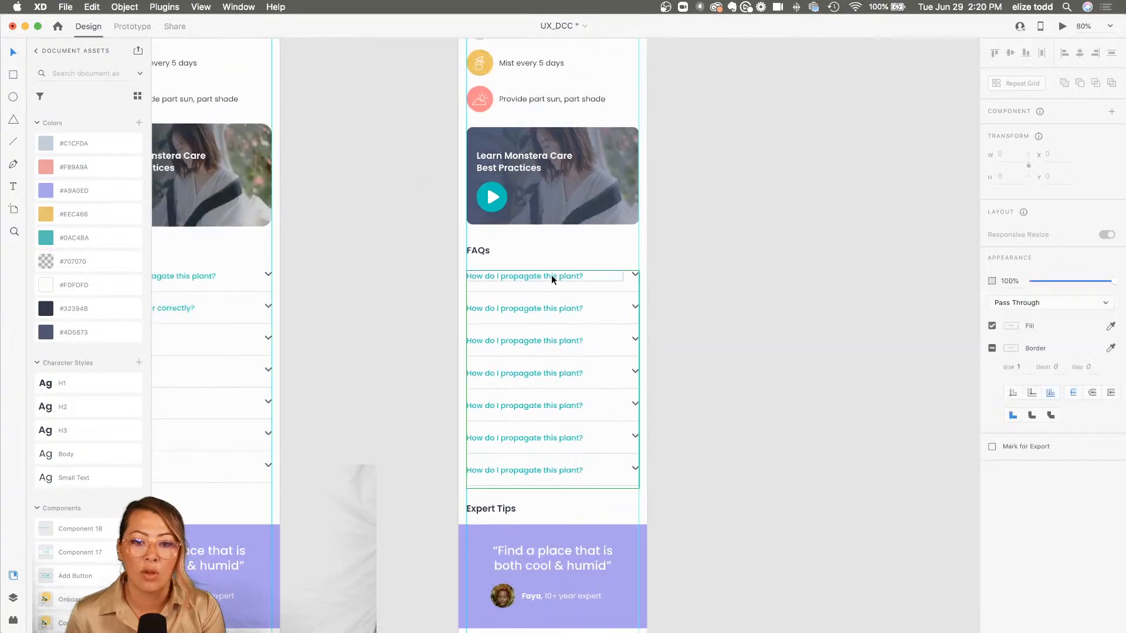
double_click(519, 277)
double_click(518, 277)
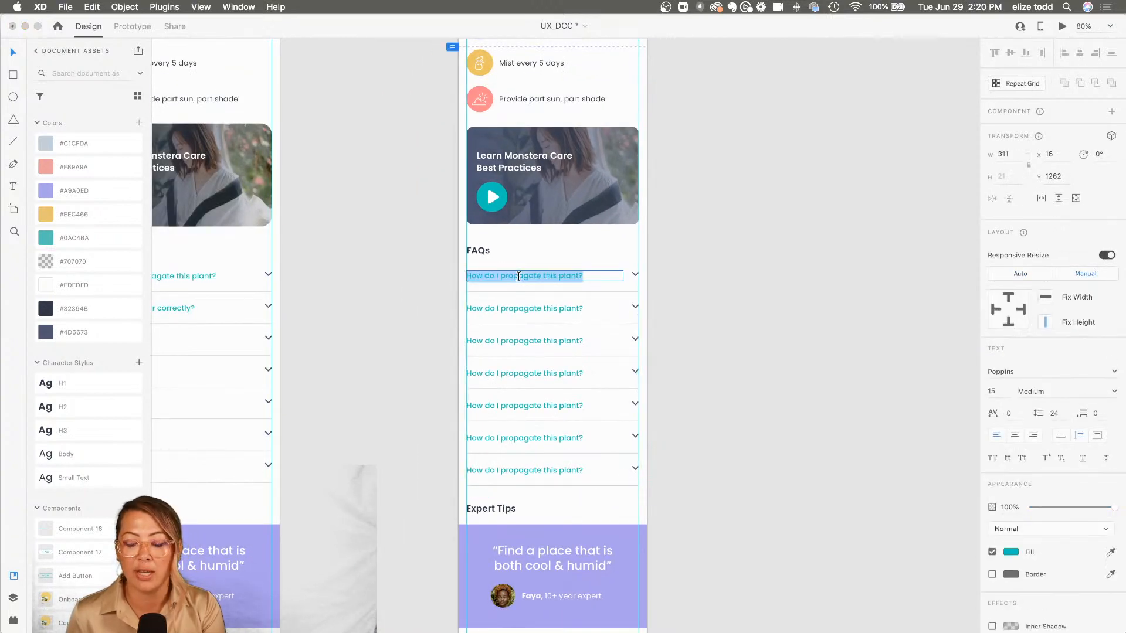
left_click(663, 308)
- Group the Expert Tips heading with the purple quote card and its text on the Plant Info – 1 artboard
scroll(663, 308, "down", 3)
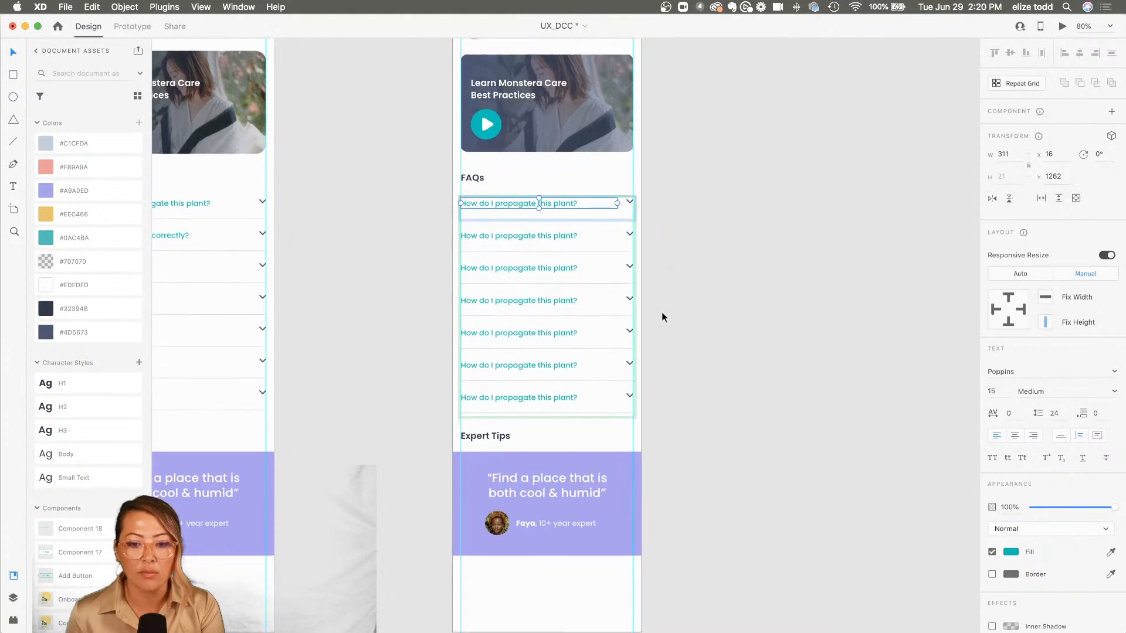
scroll(566, 468, "down", 3)
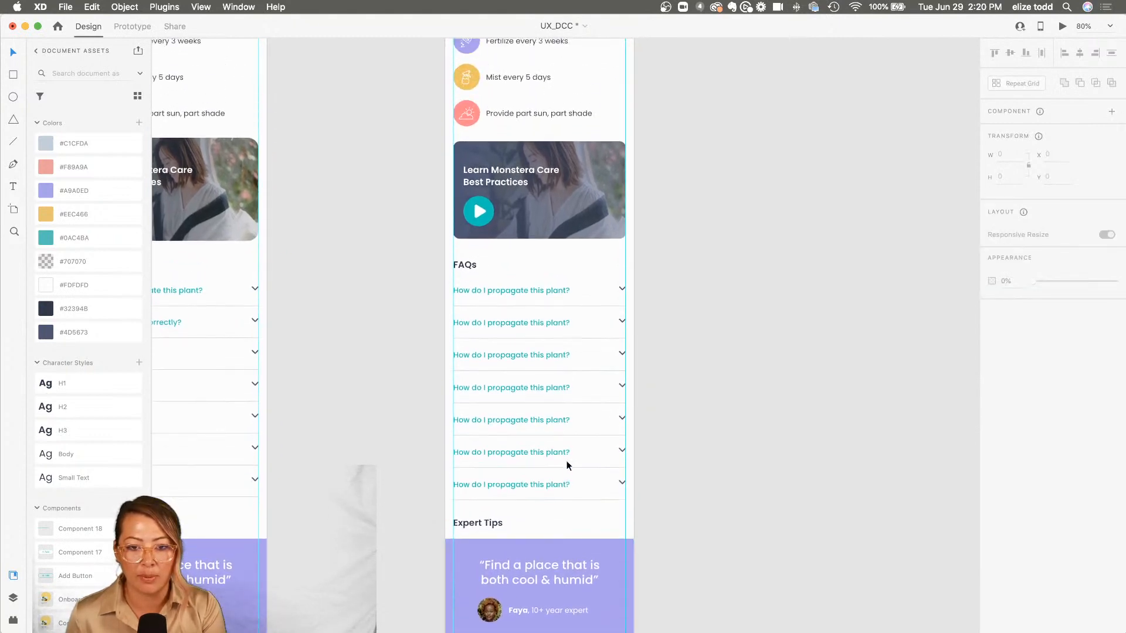
scroll(565, 466, "up", 3)
scroll(565, 466, "down", 2)
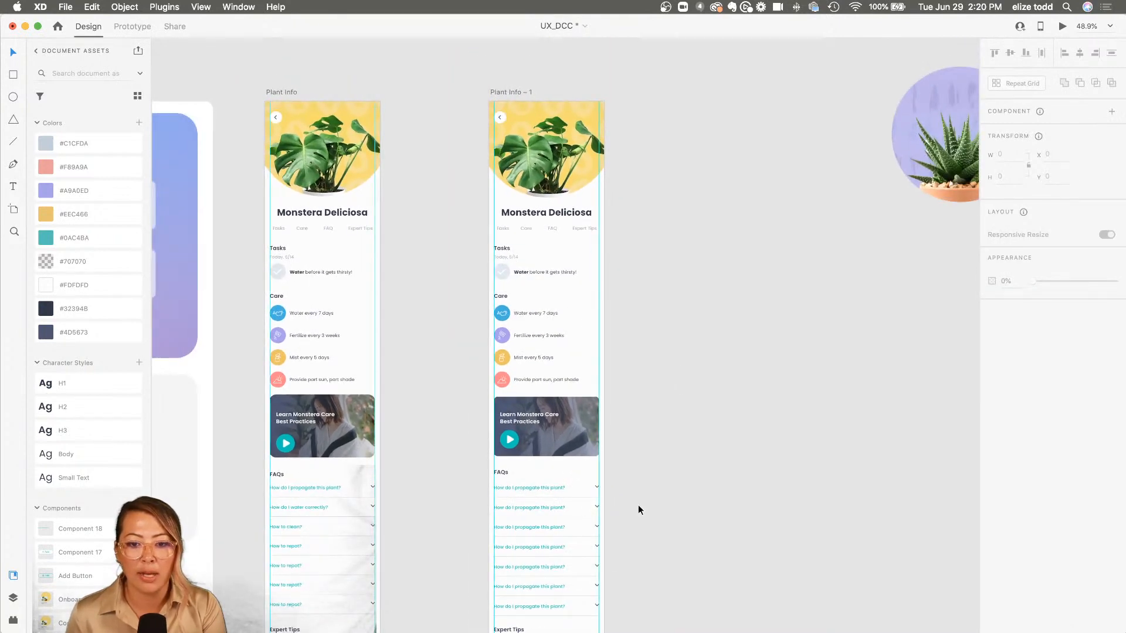
scroll(638, 508, "down", 3)
scroll(639, 506, "down", 1)
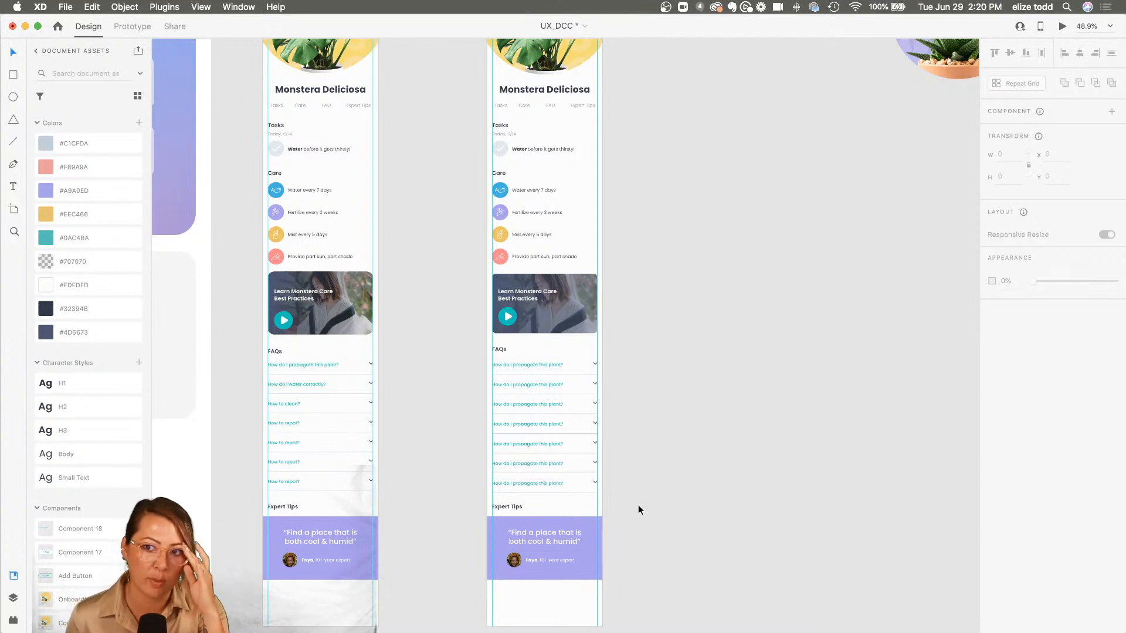
scroll(593, 522, "down", 1)
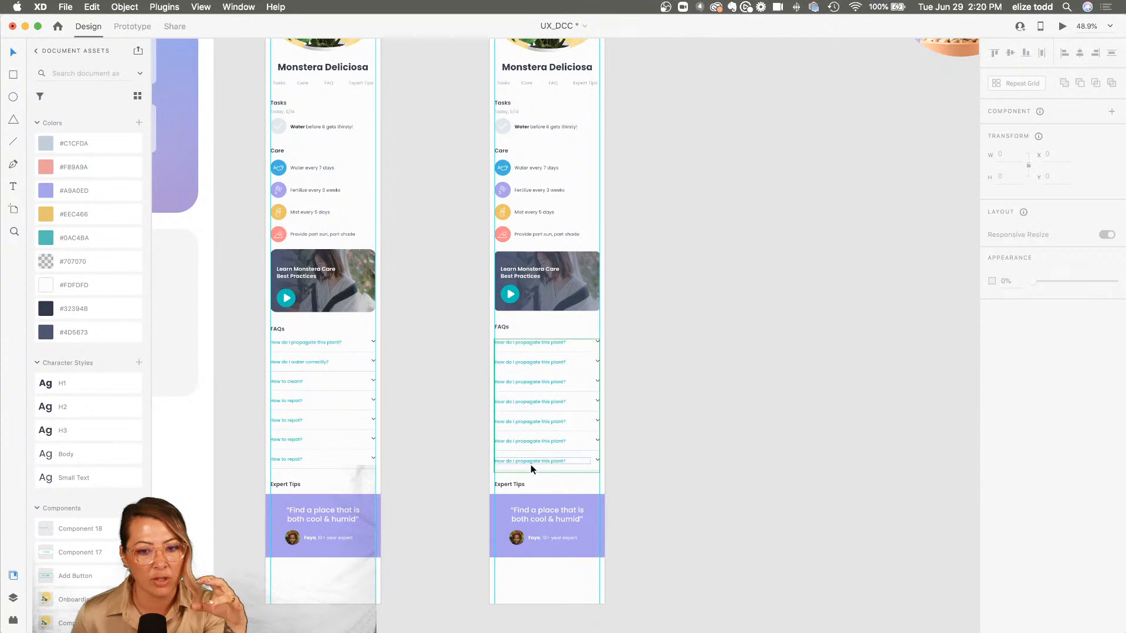
left_click_drag(642, 580, 463, 480)
scroll(463, 481, "up", 3)
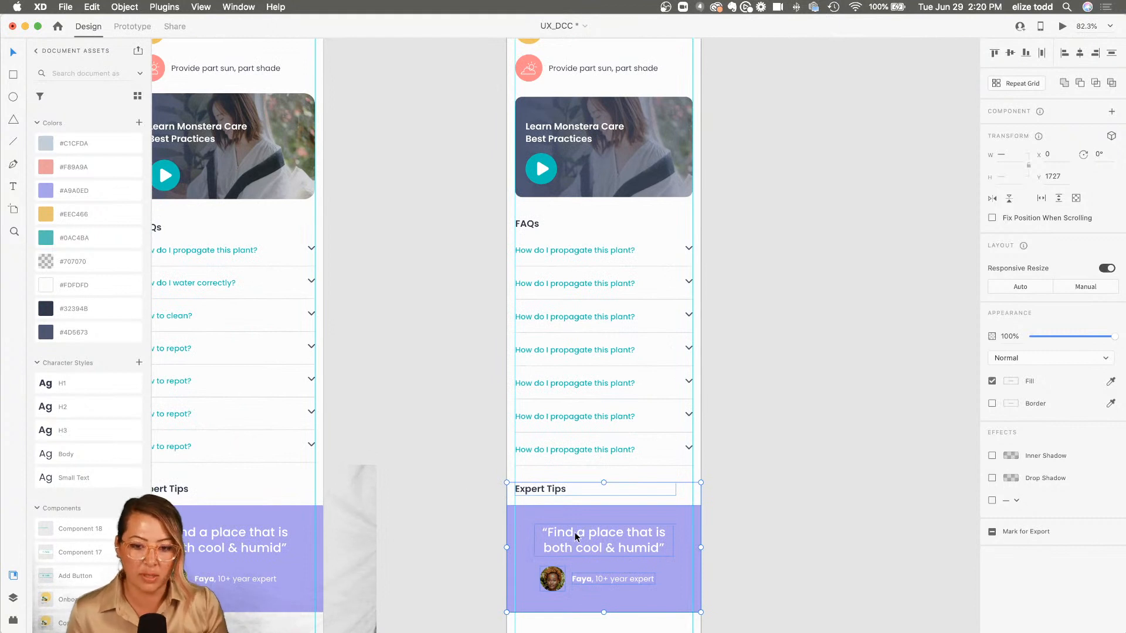
right_click(547, 532)
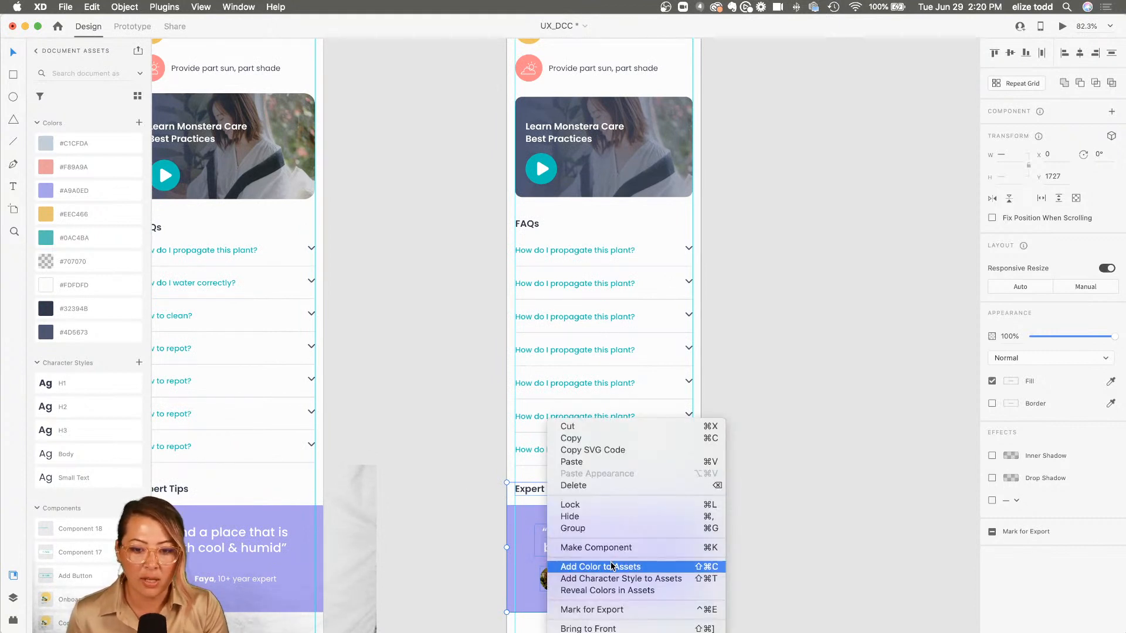
left_click(608, 530)
- Group the FAQs heading together with the repeat grid of questions
scroll(603, 487, "down", 3)
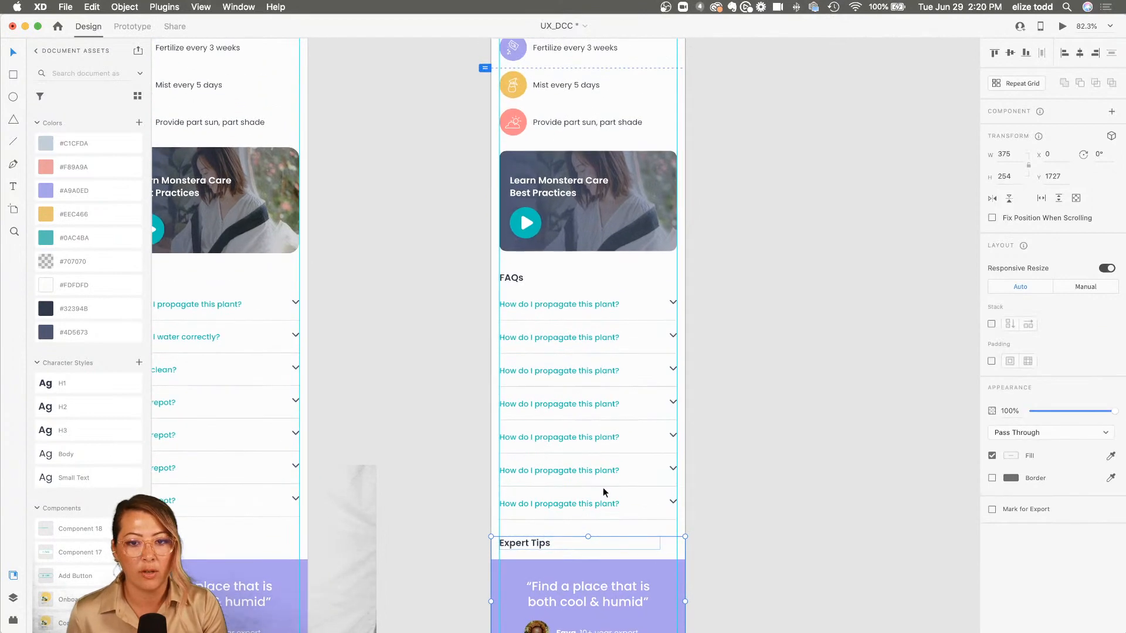
left_click_drag(686, 499, 516, 317)
key("super+g")
- Group the Care heading, the four care rows and the Monstera care video card into one section
scroll(646, 350, "up", 5)
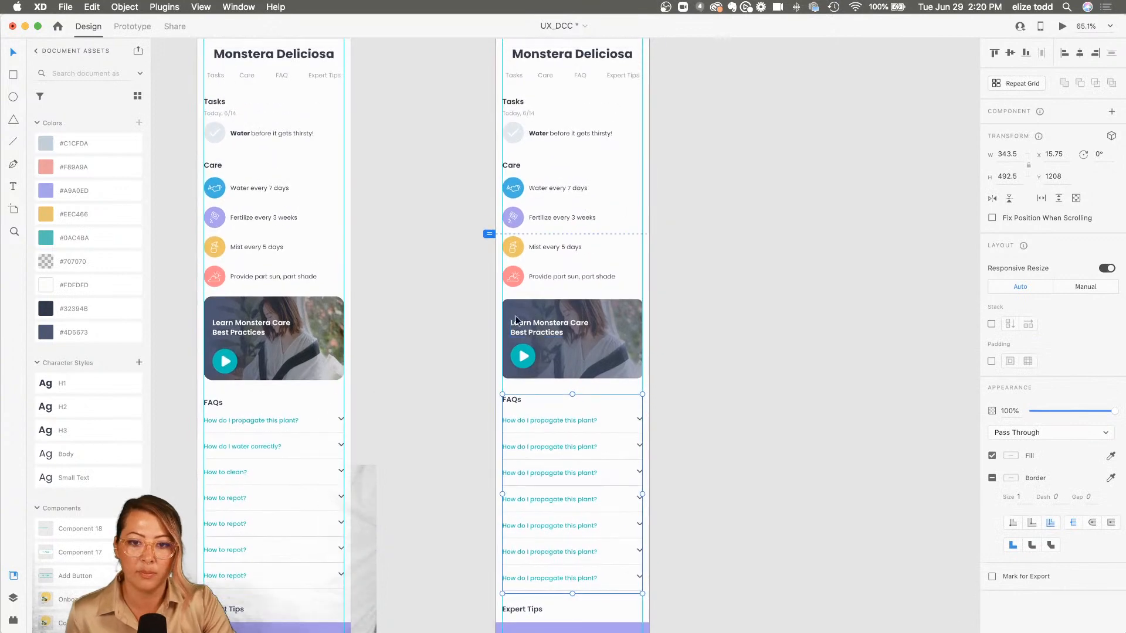
left_click_drag(660, 449, 481, 226)
key("super+g")
left_click(530, 298)
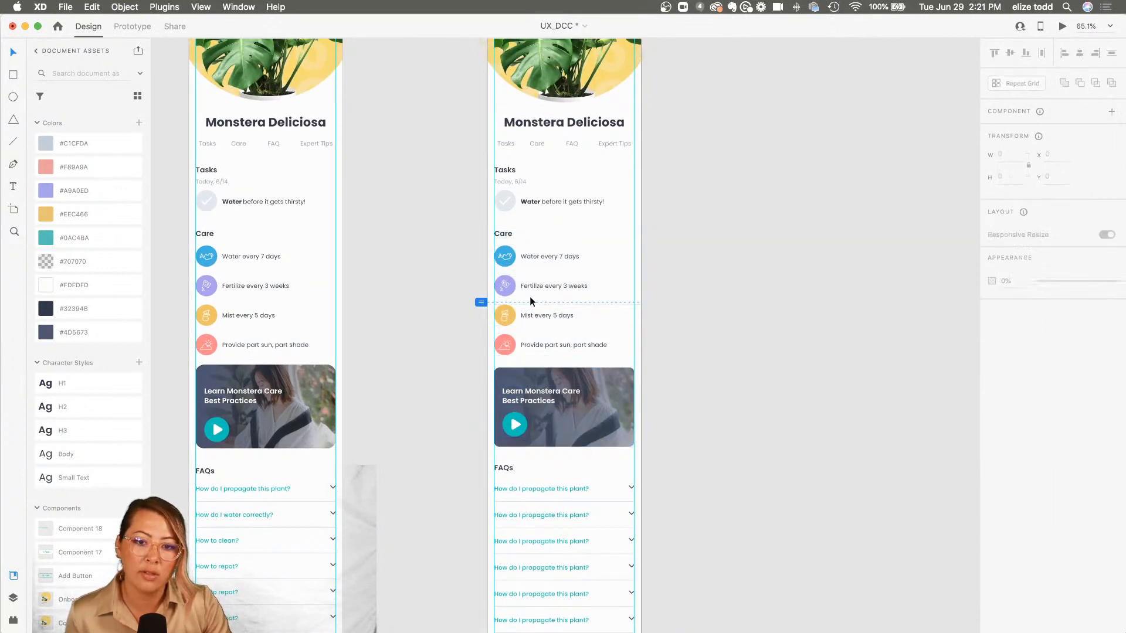
mouse_move(504, 287)
left_mouse_down()
mouse_move(534, 286)
mouse_move(505, 287)
left_mouse_up()
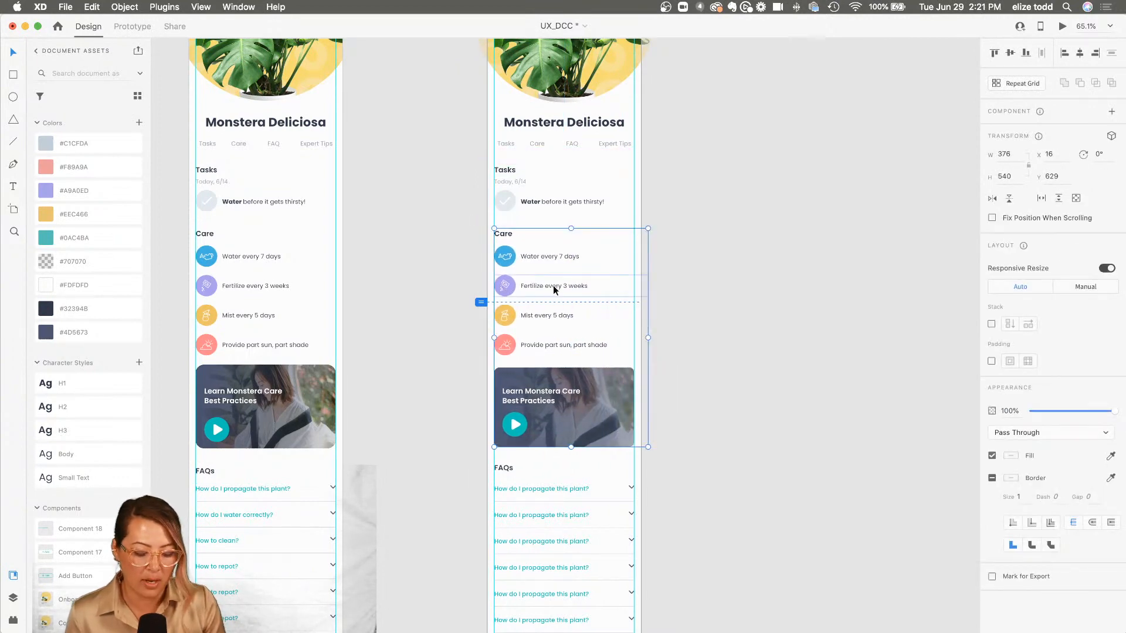
- Group the Tasks heading, its date and the watering task row into one section
scroll(560, 288, "up", 3)
left_click_drag(656, 317, 482, 265)
key("super+g")
scroll(501, 274, "down", 3)
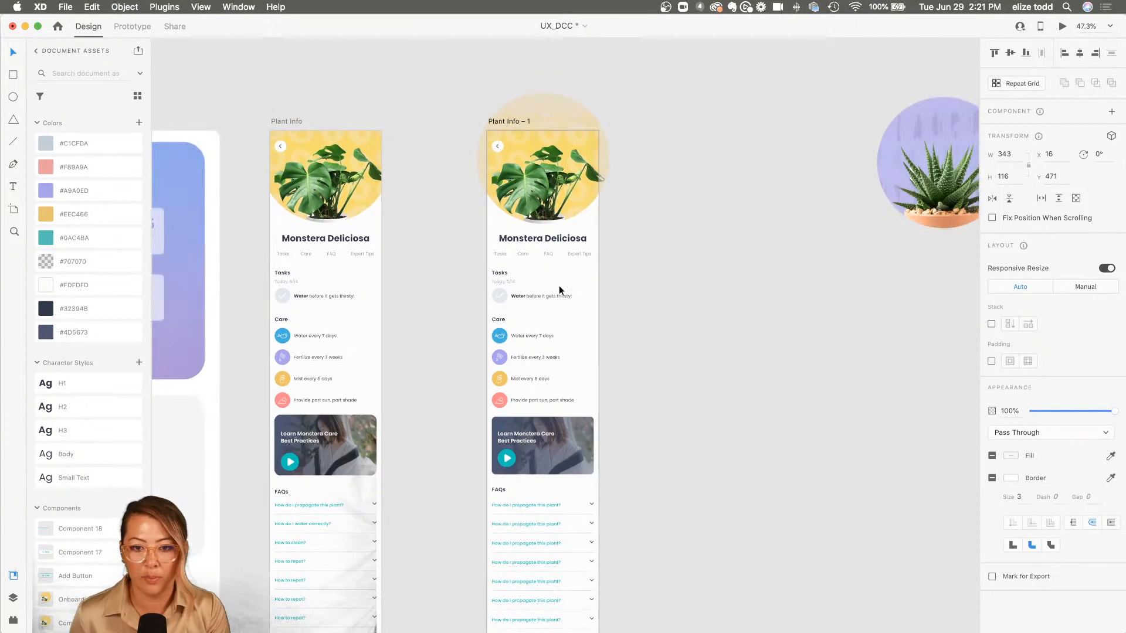
left_click(558, 286)
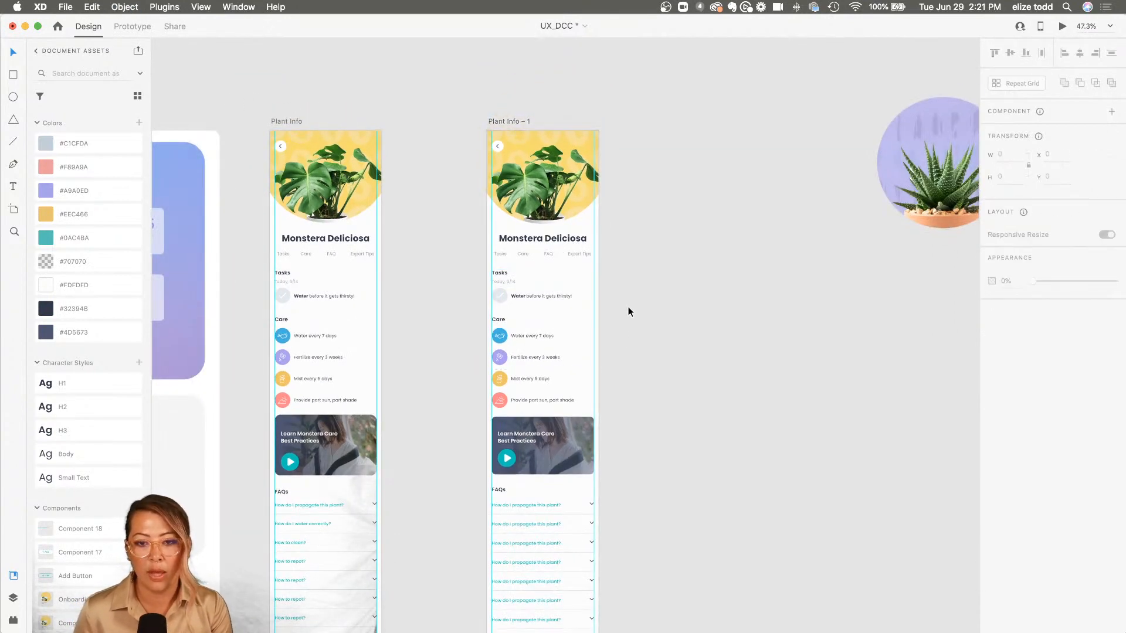
- Select the Plant Info – 1 artboard and switch to prototype mode
scroll(628, 308, "up", 3)
left_click(379, 144)
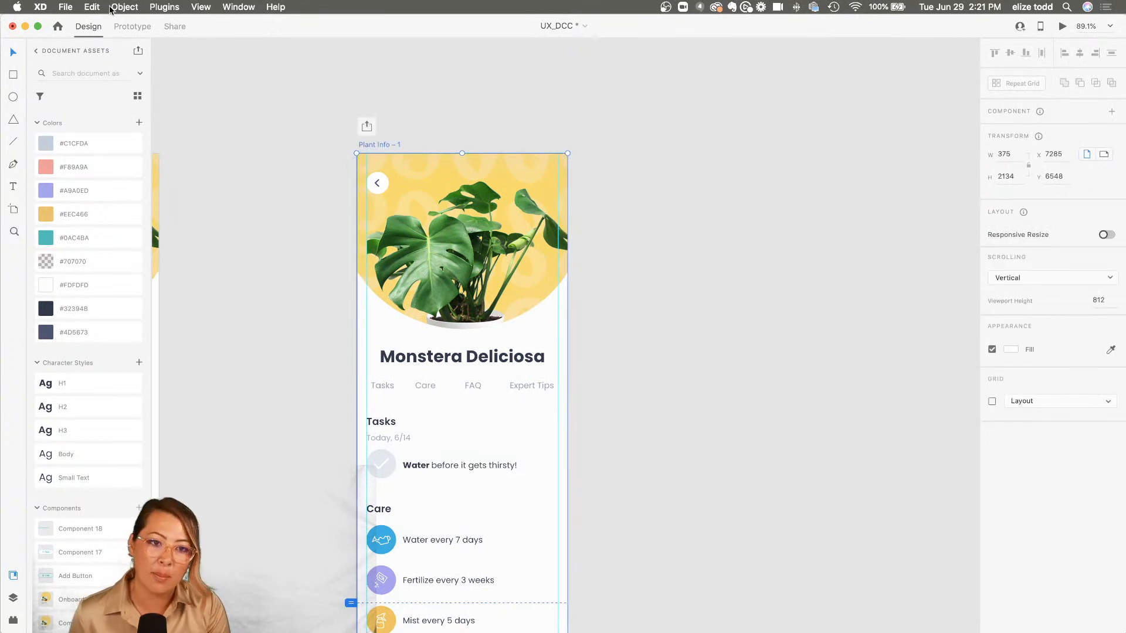
left_click(133, 27)
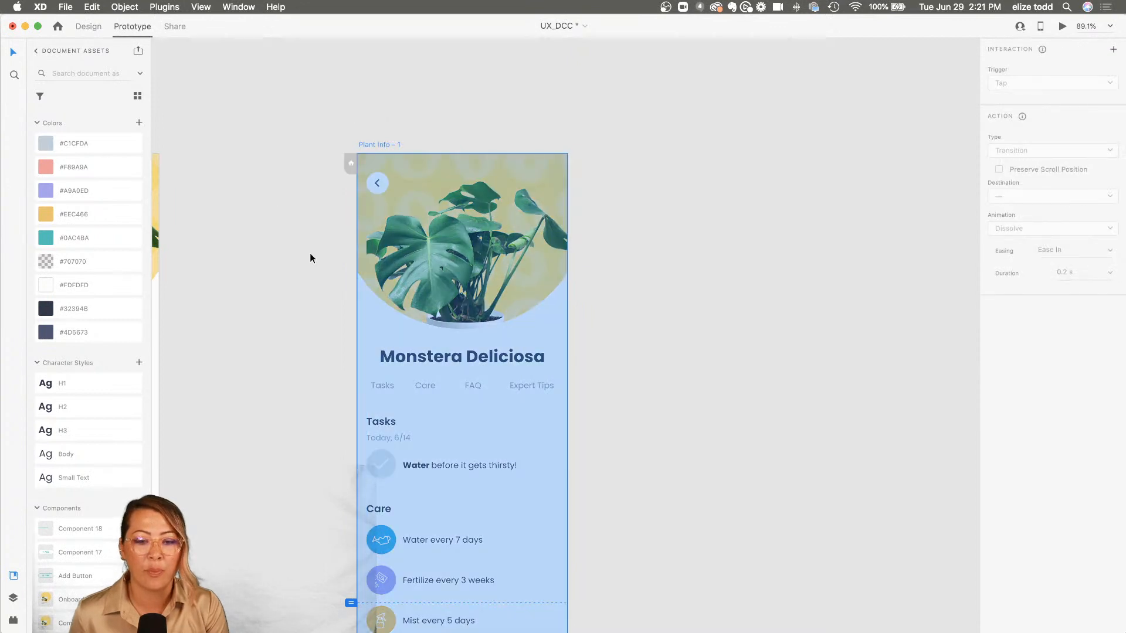
scroll(310, 258, "down", 5)
scroll(310, 258, "down", 3)
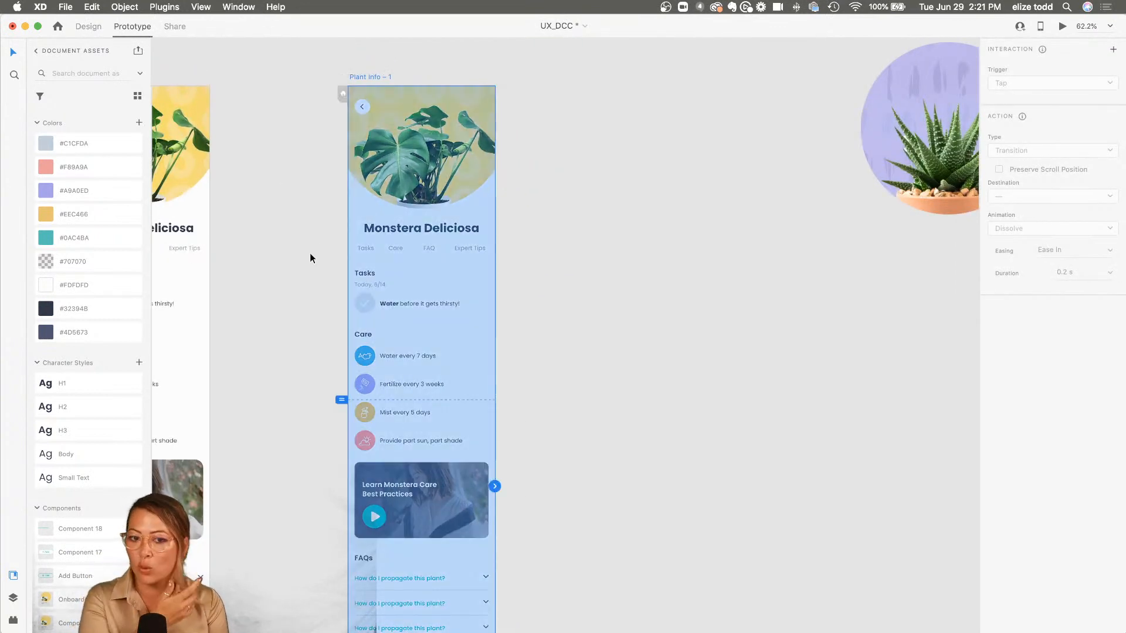
- Wire the Tasks link under the plant name to the Tasks section group with a tap-triggered Scroll To action
left_click(364, 249)
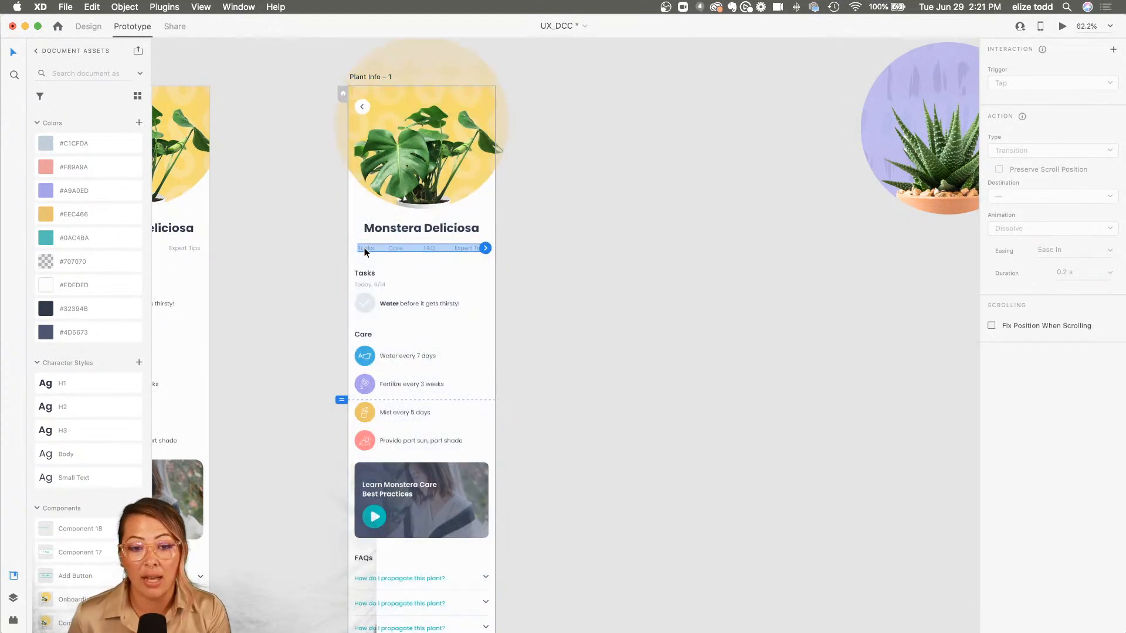
scroll(364, 247, "up", 5)
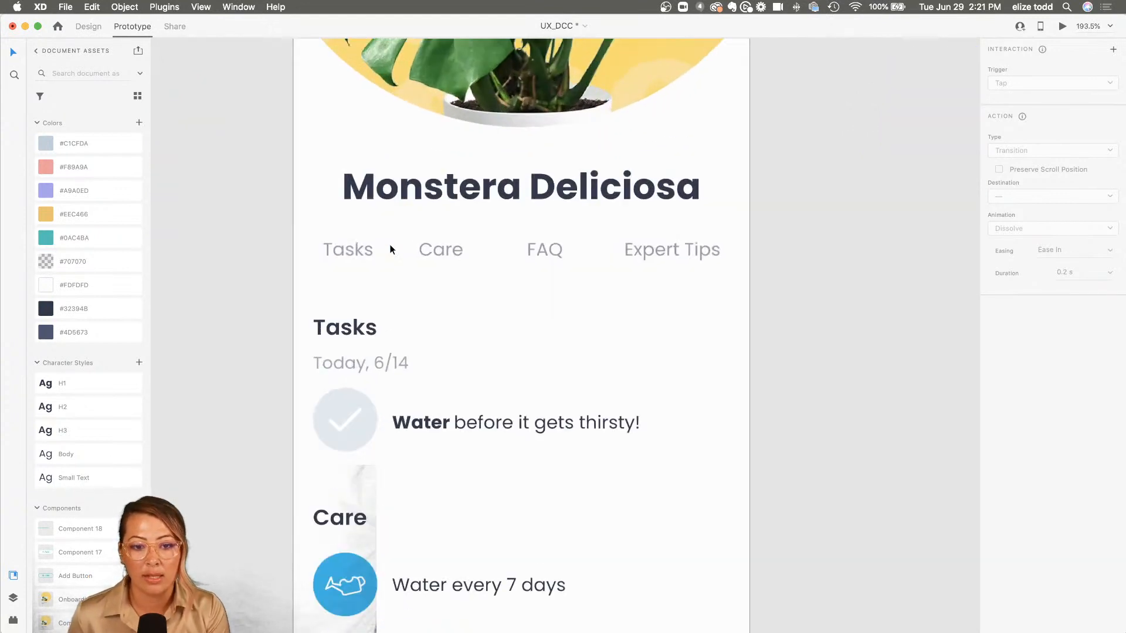
scroll(365, 258, "down", 5)
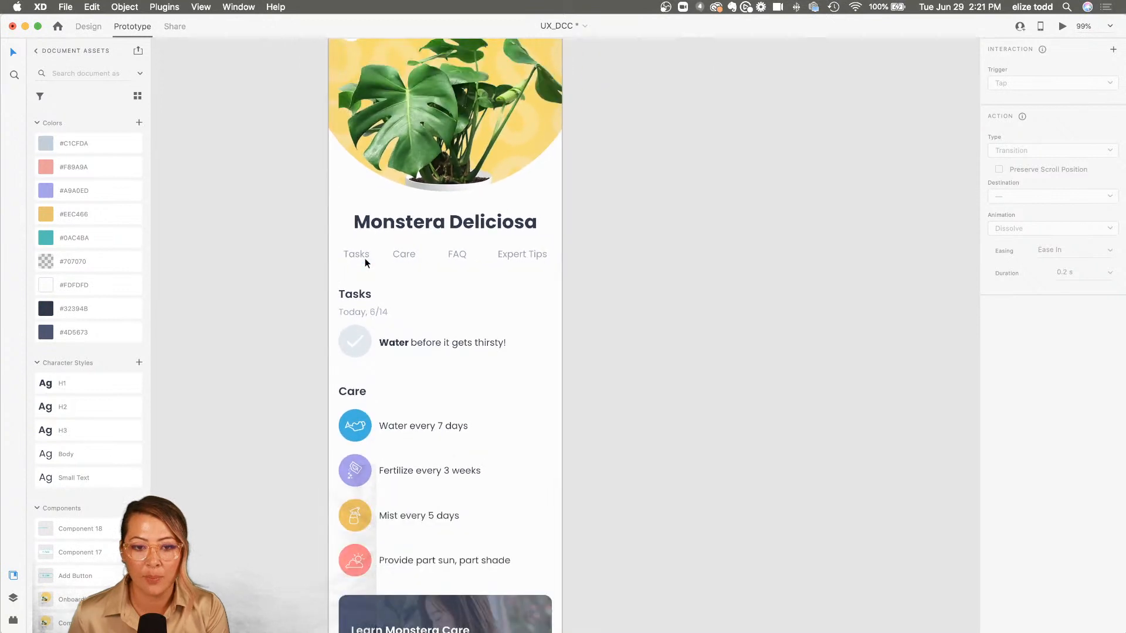
left_click_drag(369, 256, 362, 304)
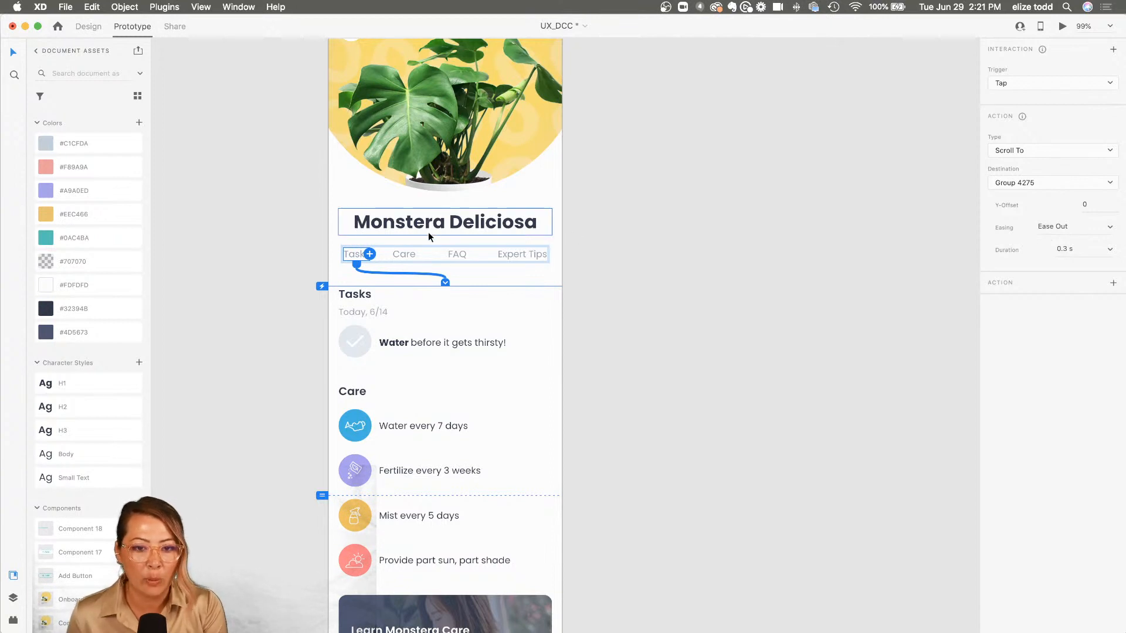
- Wire the Care link to the Care section group with a tap-triggered Scroll To action
left_click(404, 254)
scroll(421, 256, "down", 3)
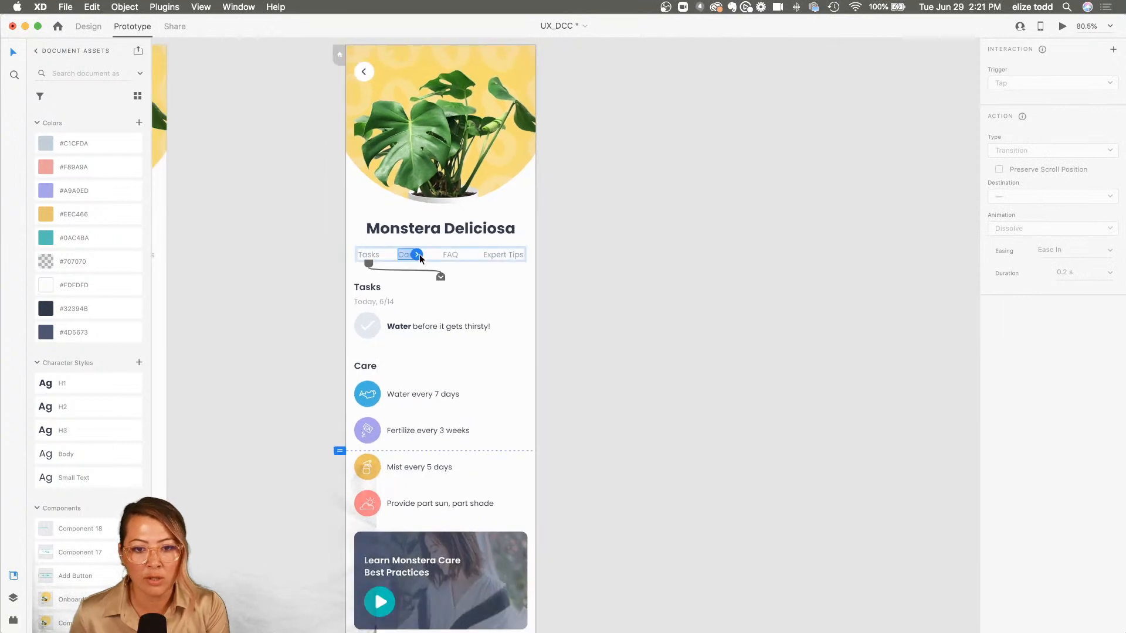
left_click_drag(416, 254, 371, 366)
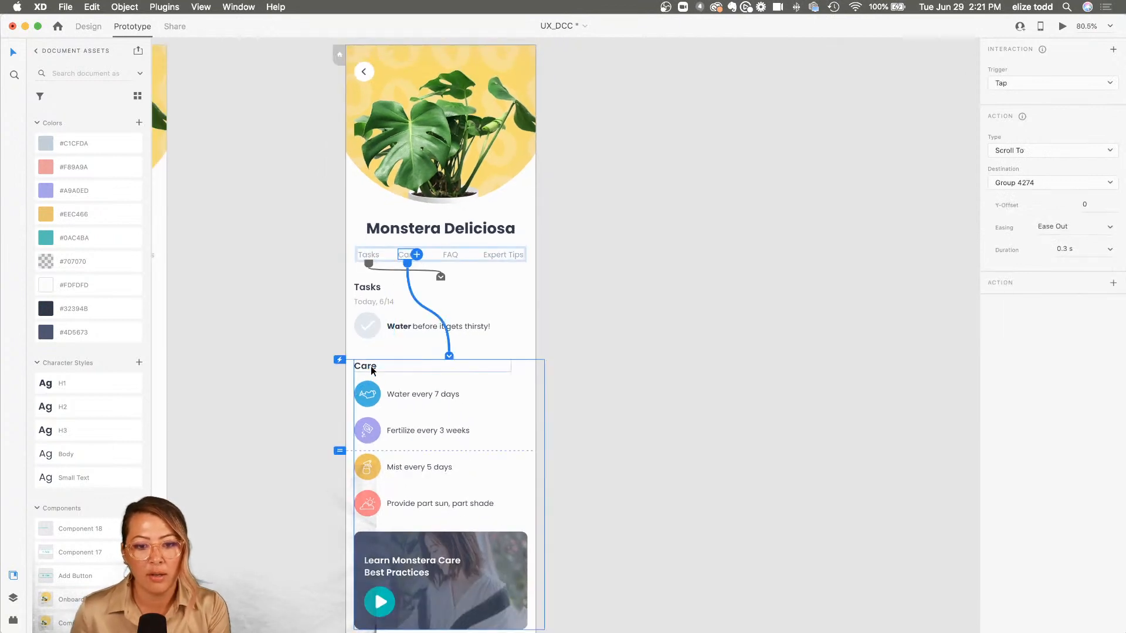
- Wire the FAQ link to the FAQs section group as its scroll destination
scroll(371, 366, "down", 3)
left_click(418, 299)
scroll(427, 316, "down", 3)
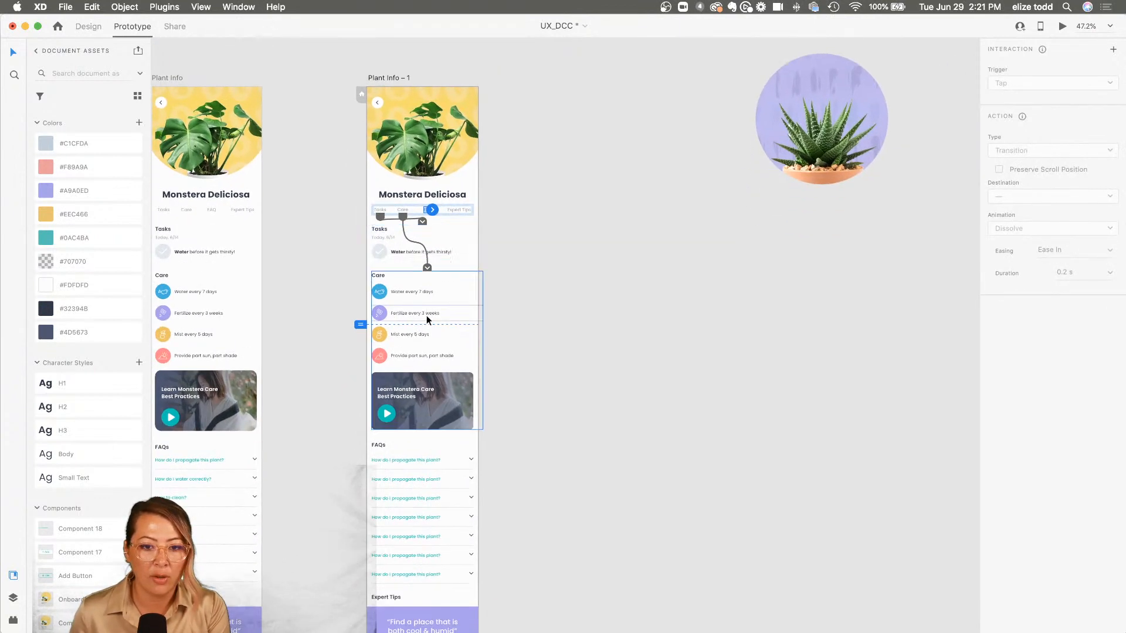
left_click_drag(432, 210, 385, 441)
- Wire the Expert Tips link to the Expert Tips section group with a tap-triggered Scroll To action
left_click(466, 210)
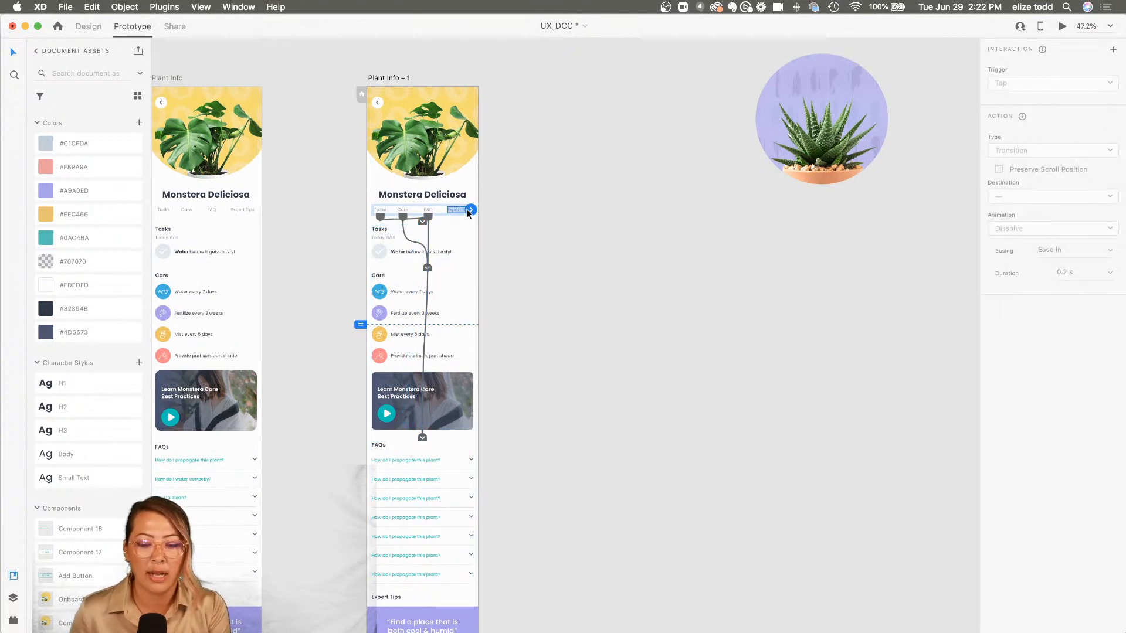
scroll(466, 209, "down", 3)
left_click_drag(470, 210, 418, 496)
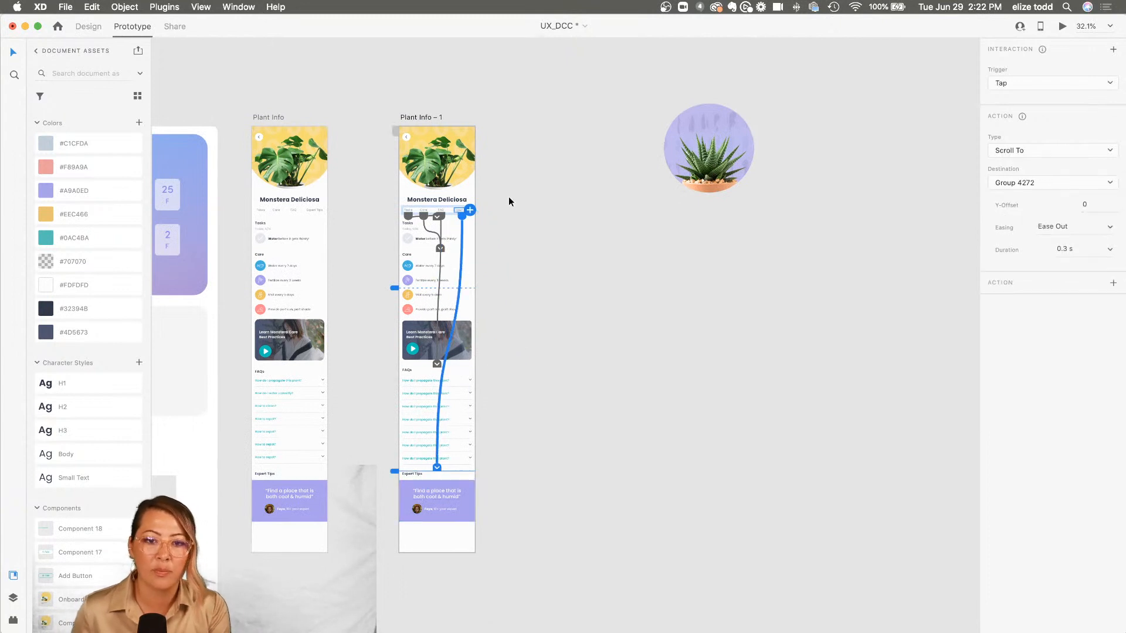
- Preview the Plant Info – 1 artboard, test the FAQ anchor link, return to the page's top and close the preview
left_click(419, 119)
left_click(1064, 27)
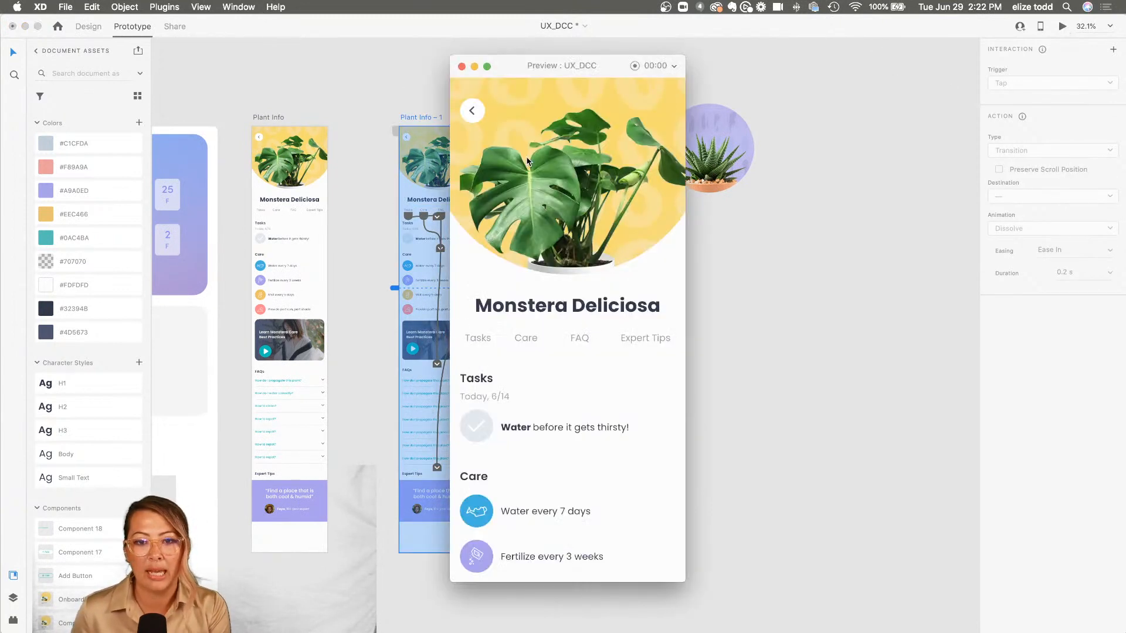
left_click(586, 340)
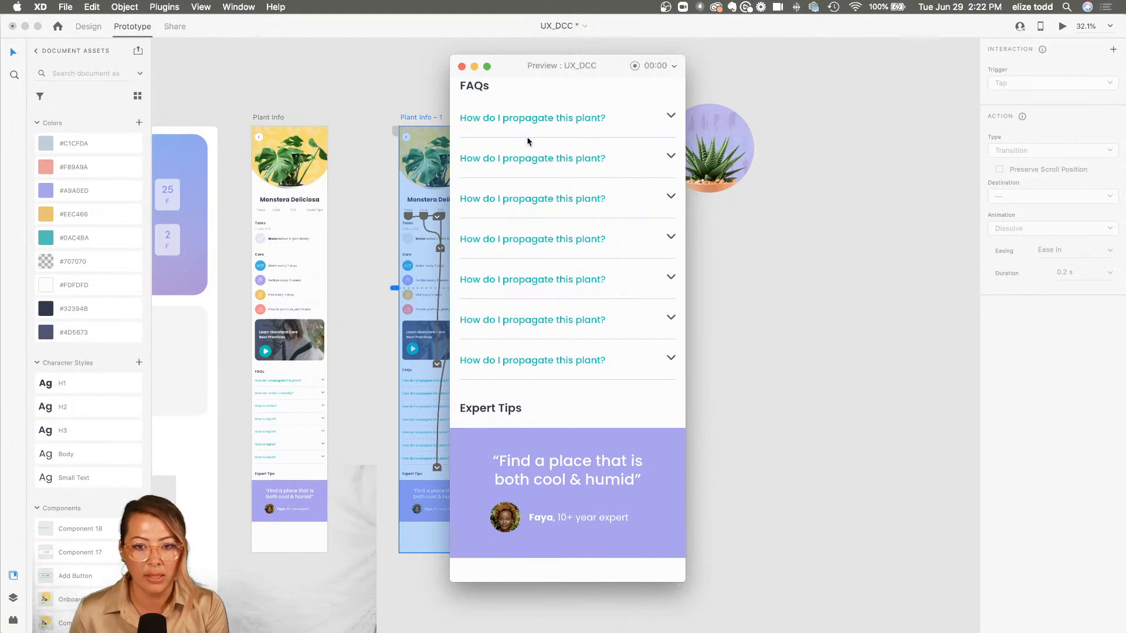
scroll(544, 156, "up", 2)
scroll(544, 156, "up", 10)
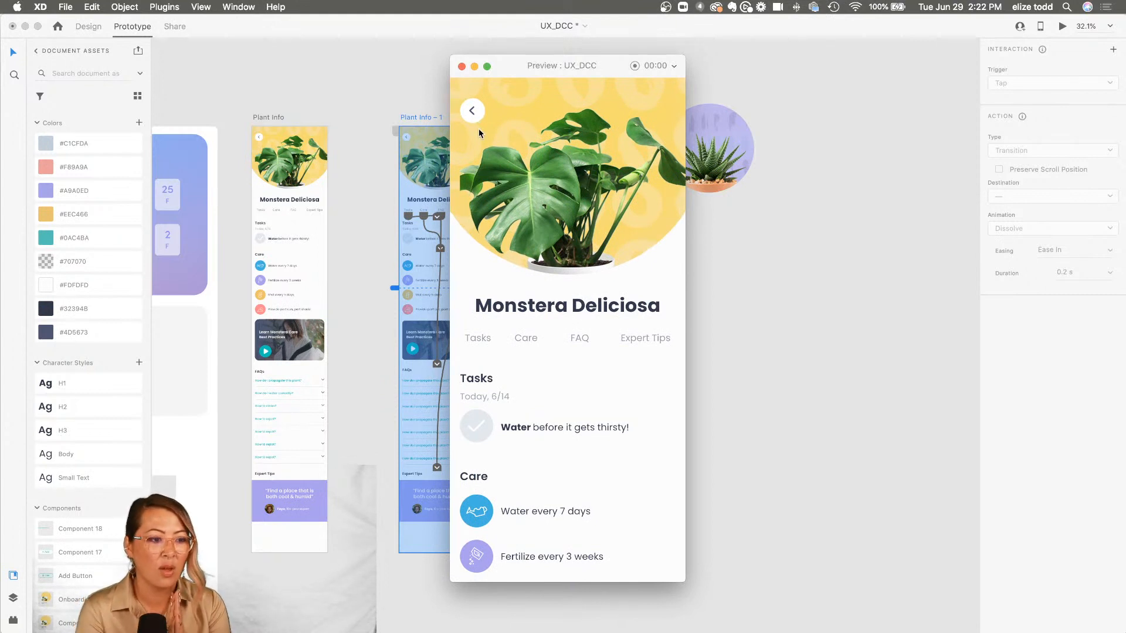
left_click(462, 66)
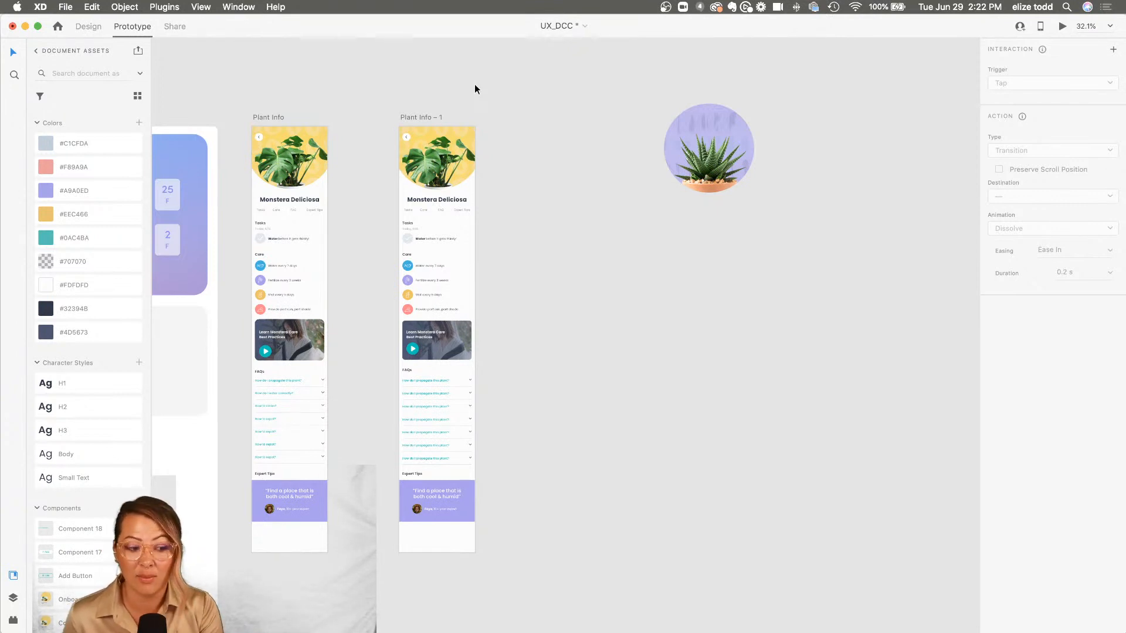
scroll(480, 166, "up", 3)
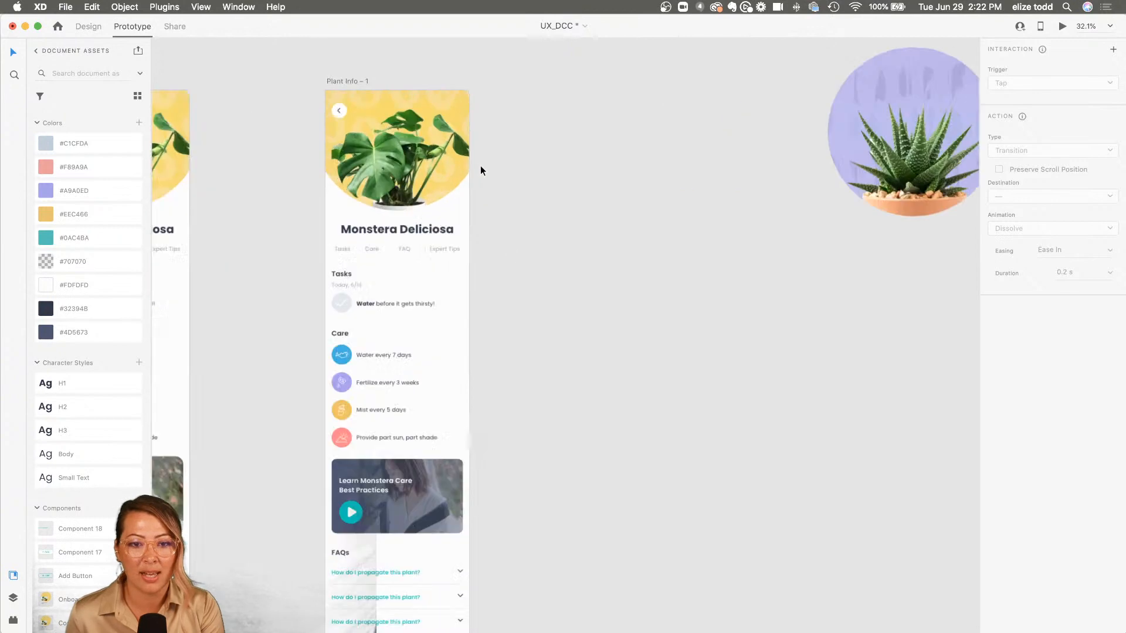
scroll(480, 165, "up", 5)
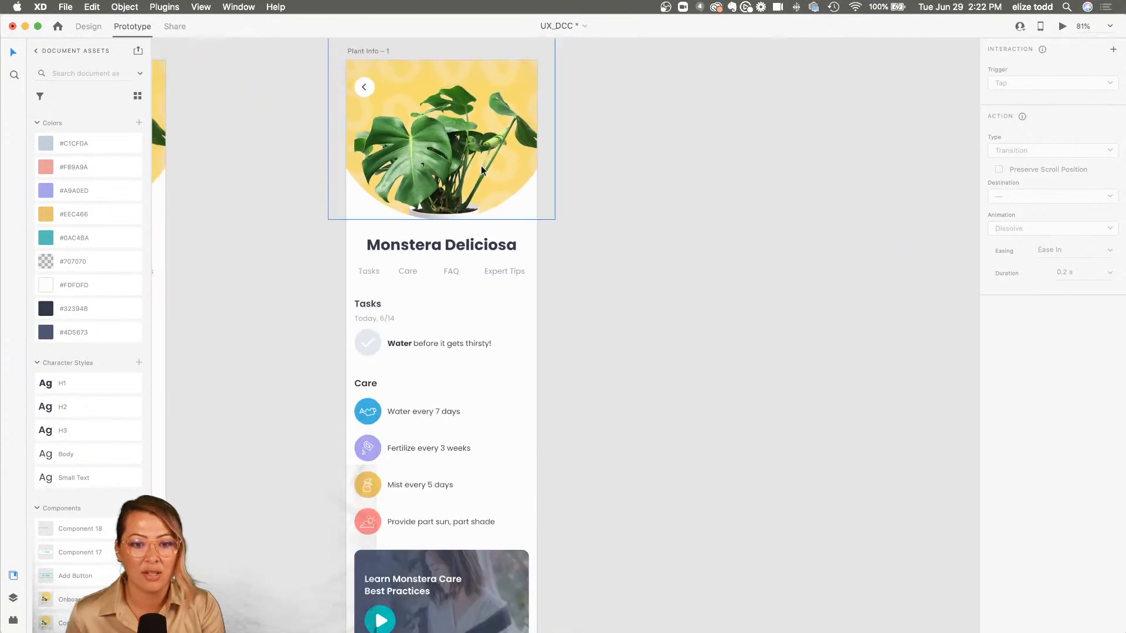
scroll(481, 165, "down", 3)
scroll(511, 279, "down", 5)
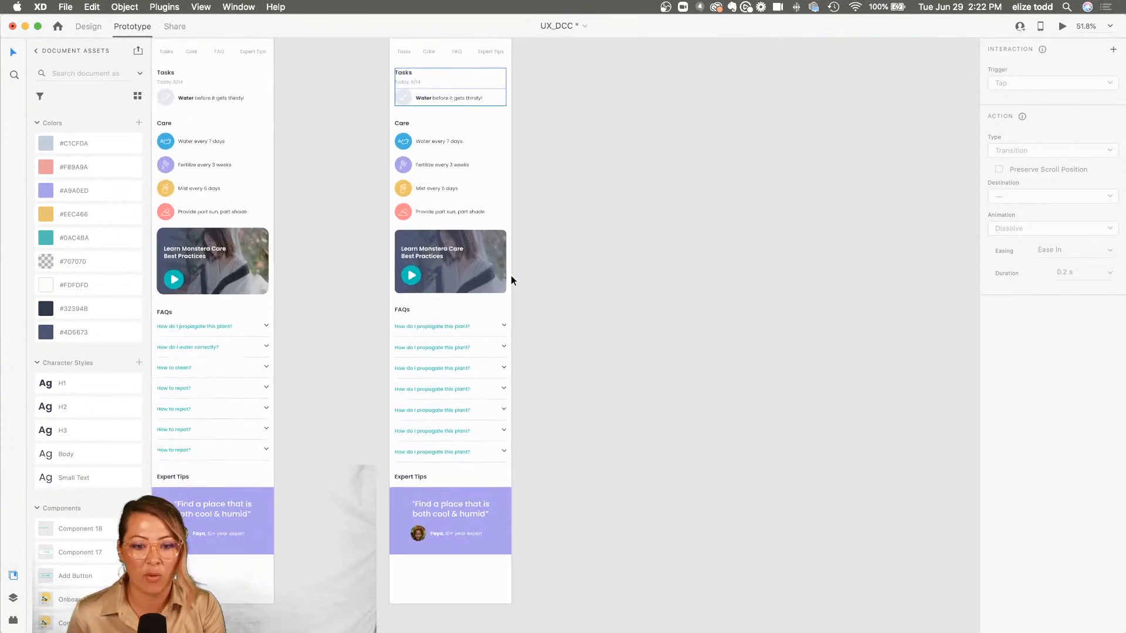
scroll(511, 275, "up", 4)
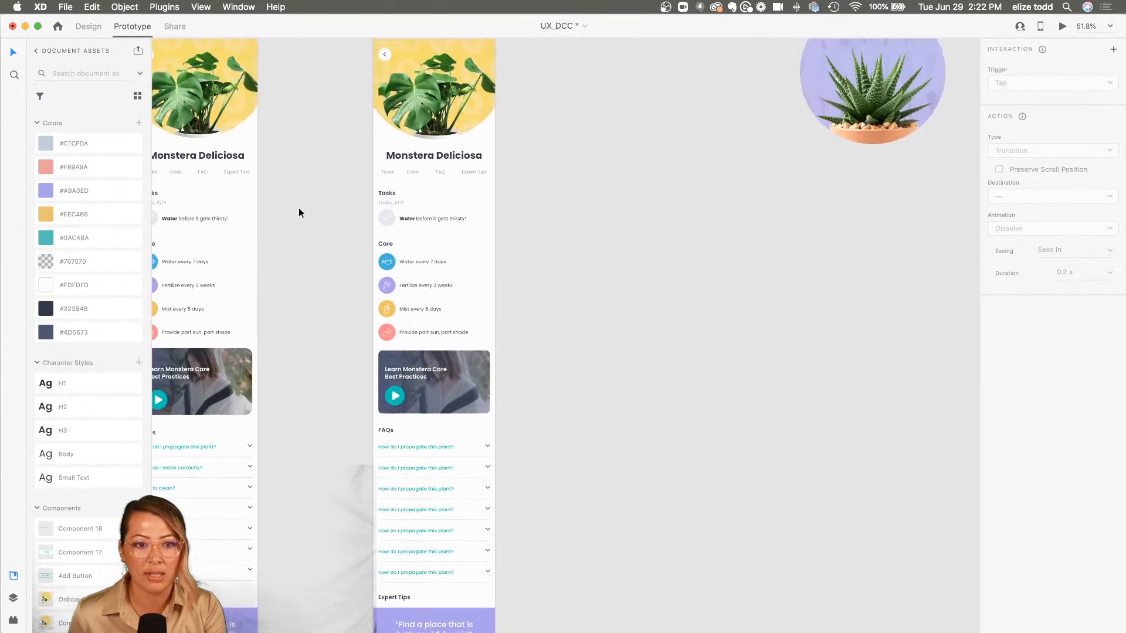
- Group the Tasks, Care, FAQs and Expert Tips sections on the Plant Info – 1 artboard and enable a vertical Stack on the group
left_click(83, 27)
left_click(13, 576)
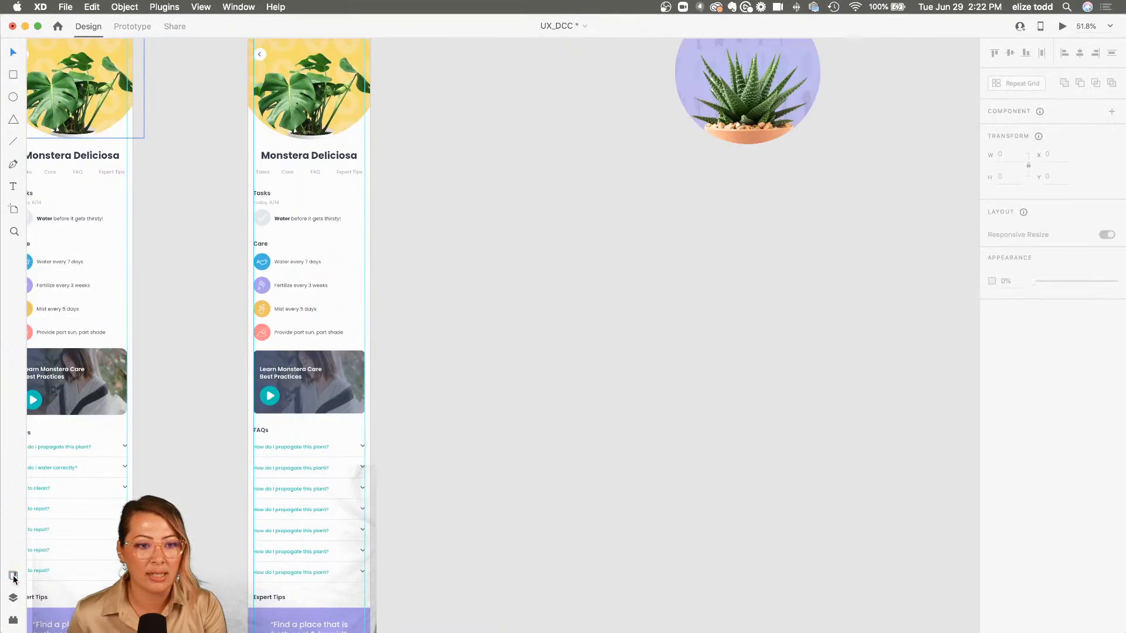
scroll(388, 531, "down", 2)
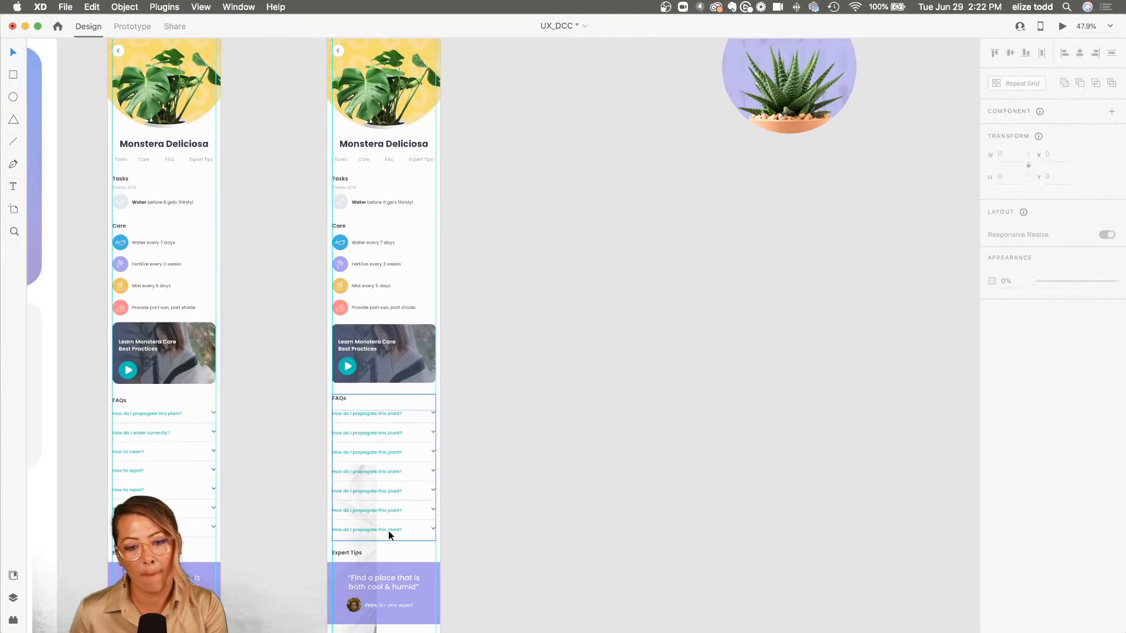
scroll(388, 530, "down", 3)
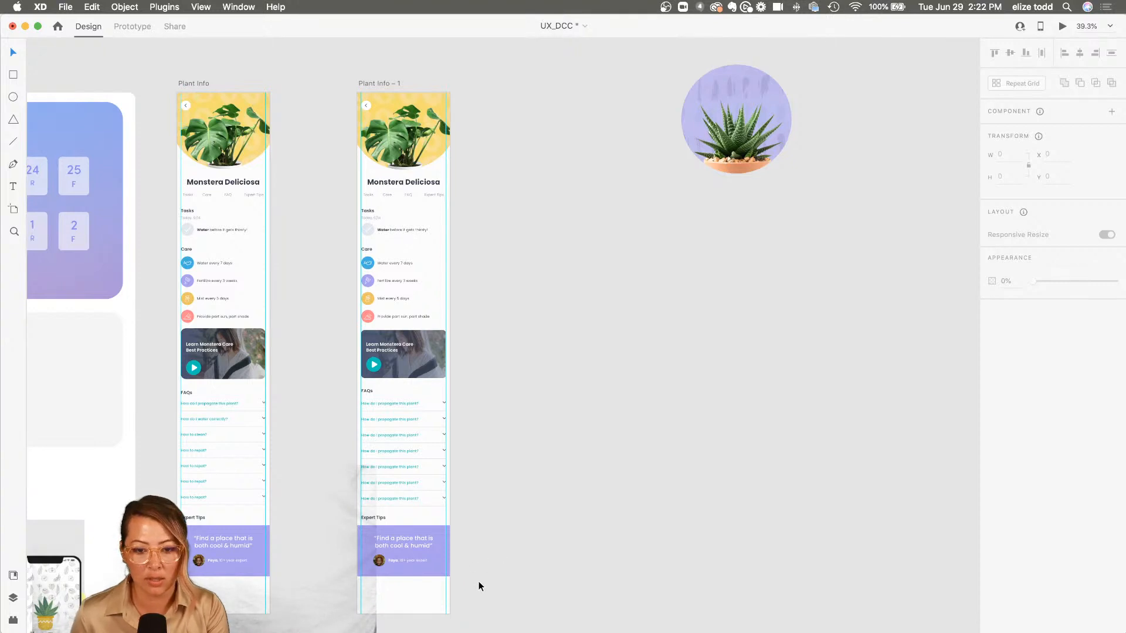
left_click_drag(478, 581, 321, 210)
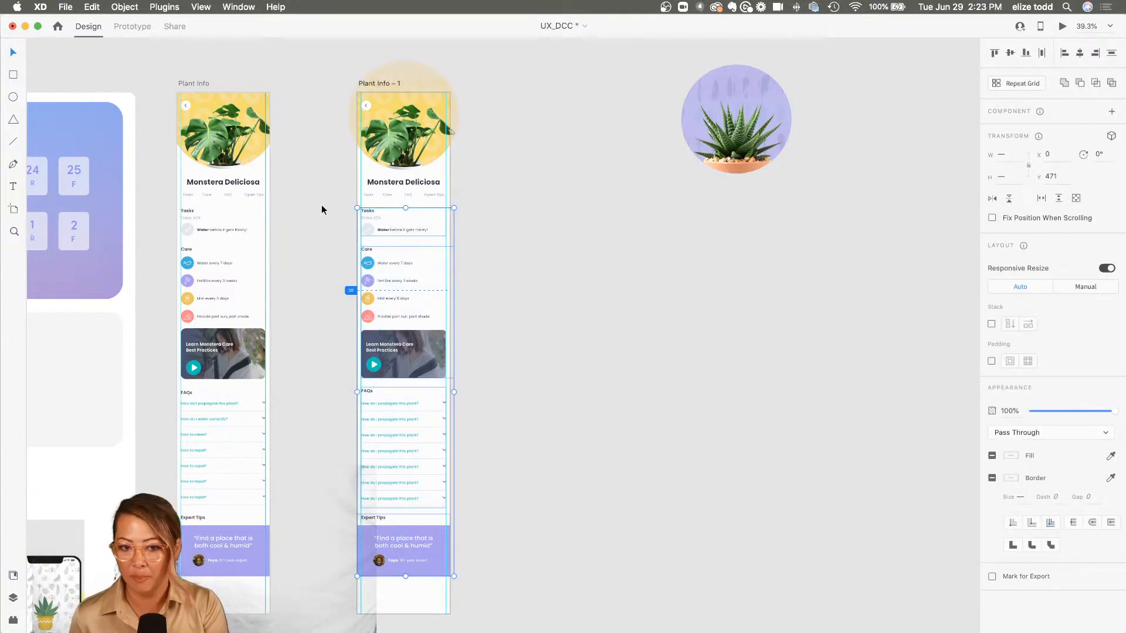
right_click(374, 224)
left_click(455, 277)
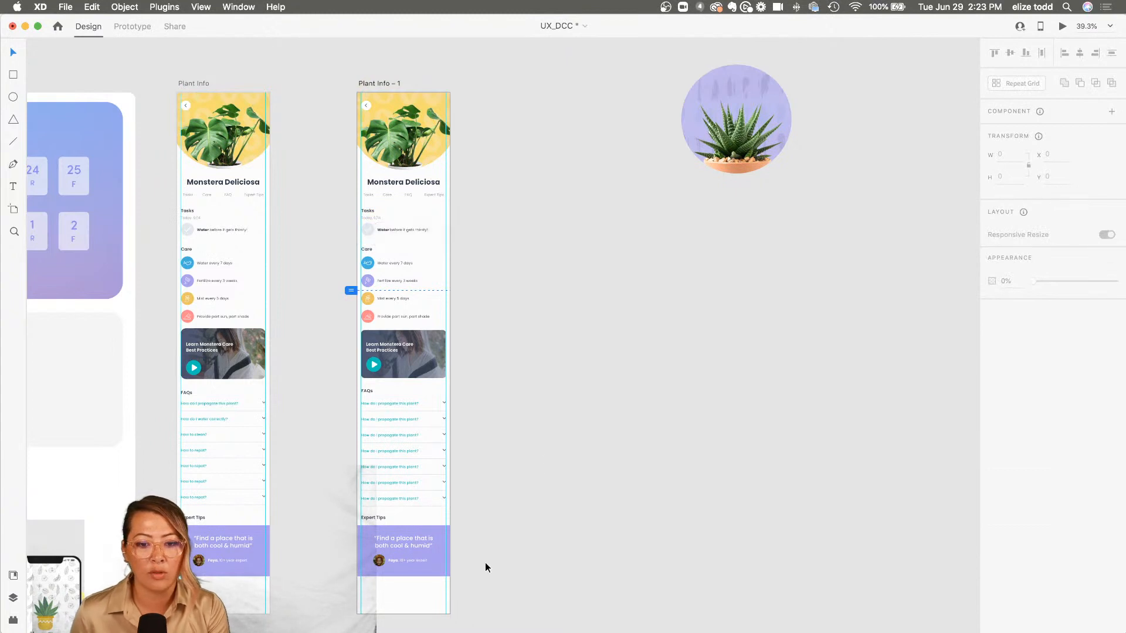
left_click_drag(484, 574, 351, 212)
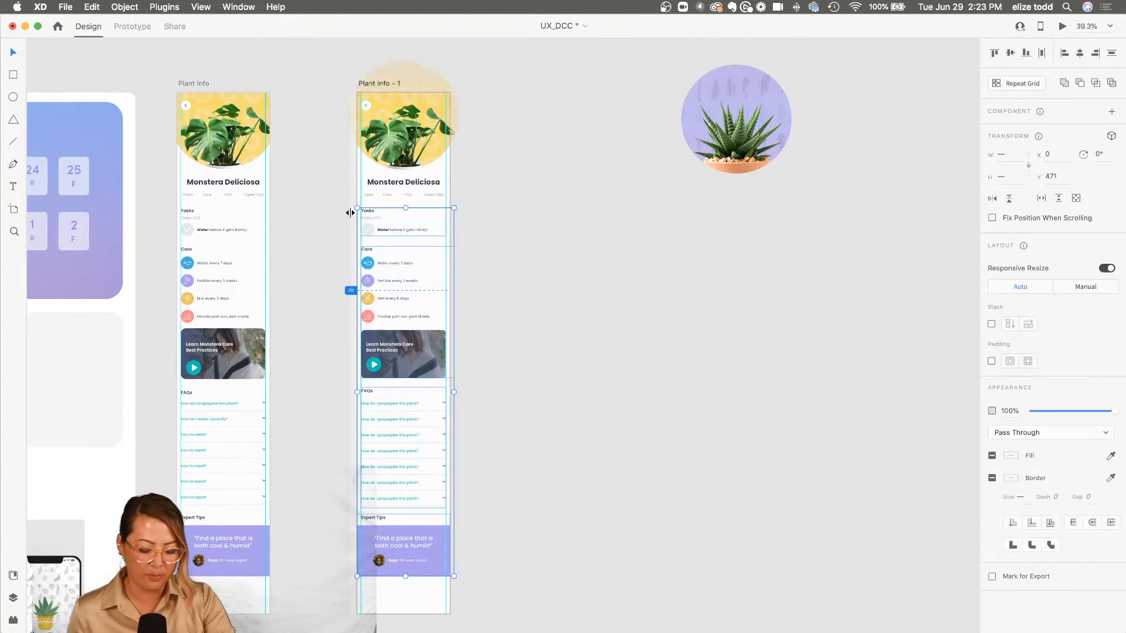
key("super+g")
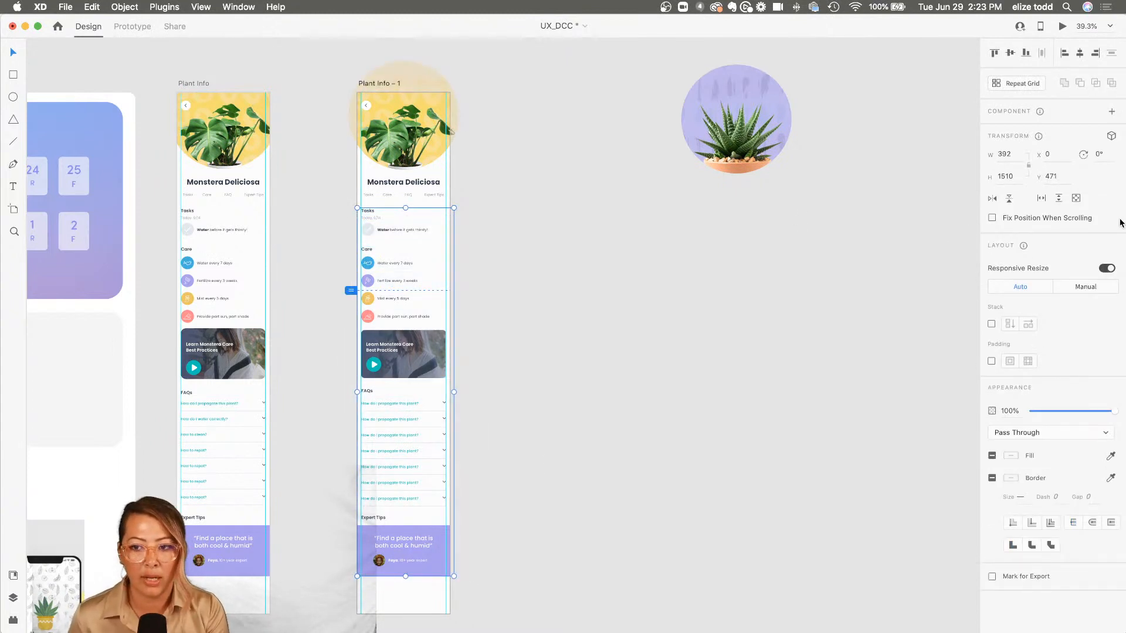
left_click(992, 324)
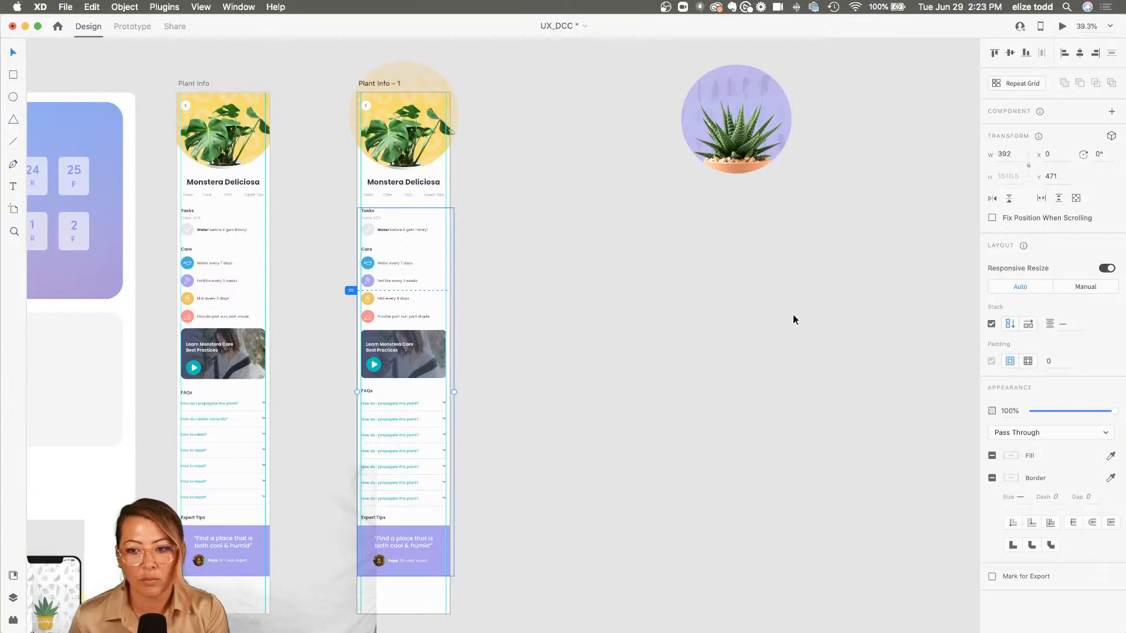
left_click(473, 196)
- Replace the monstera header image on the Plant Info – 1 artboard with the purple circular succulent image
left_click_drag(725, 138, 514, 136)
left_click(400, 122)
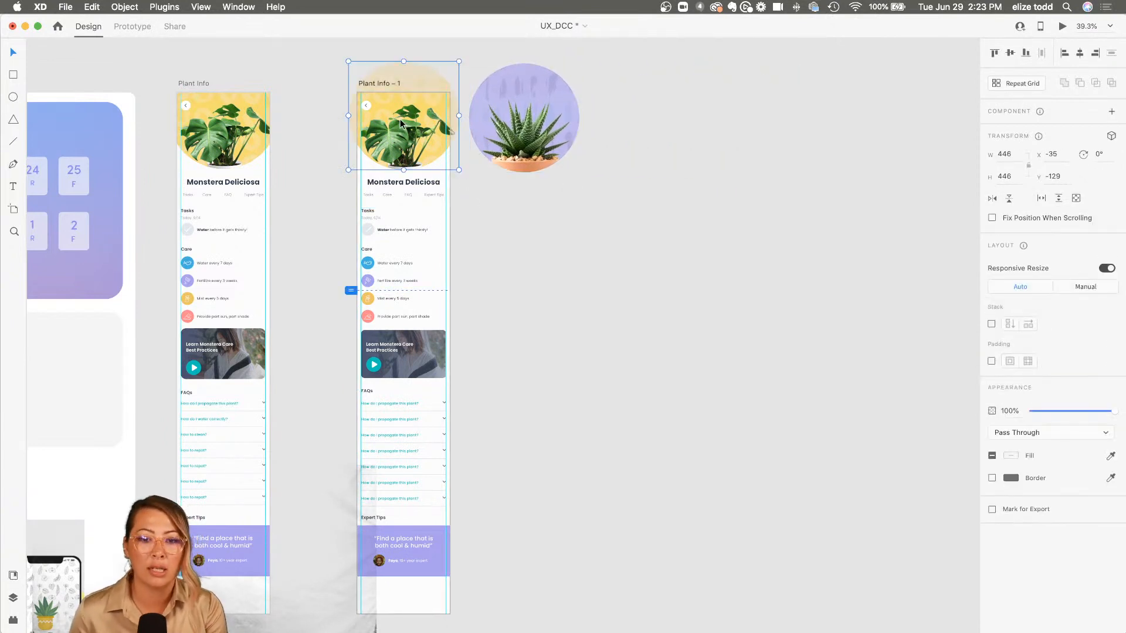
key("XF86AudioRaiseVolume")
key("Delete")
left_click_drag(541, 114, 418, 114)
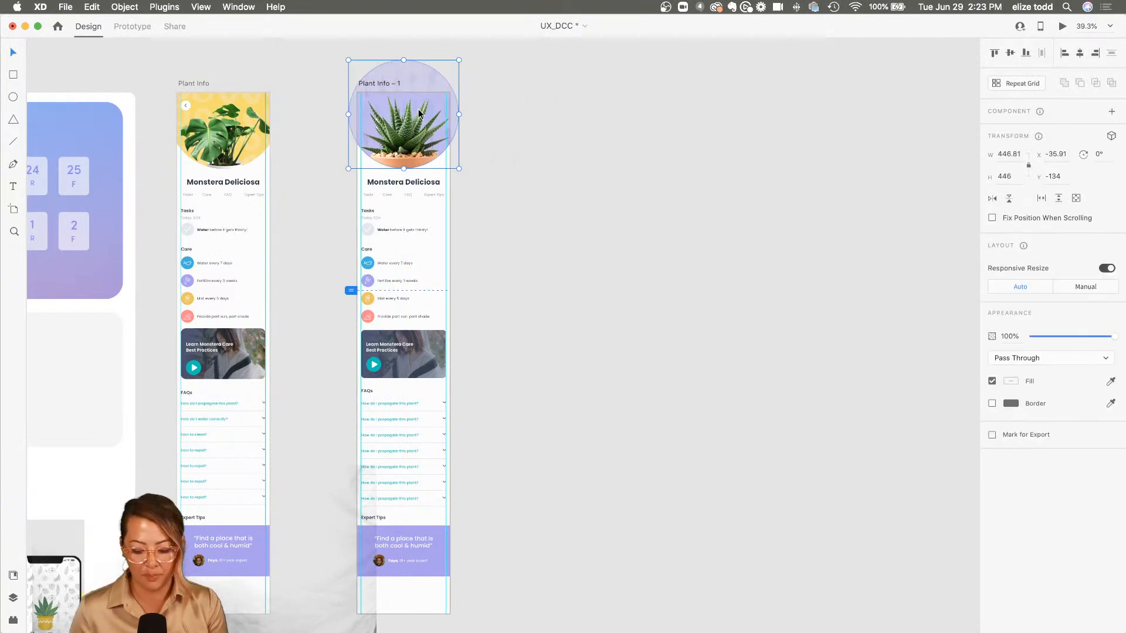
left_click(495, 132)
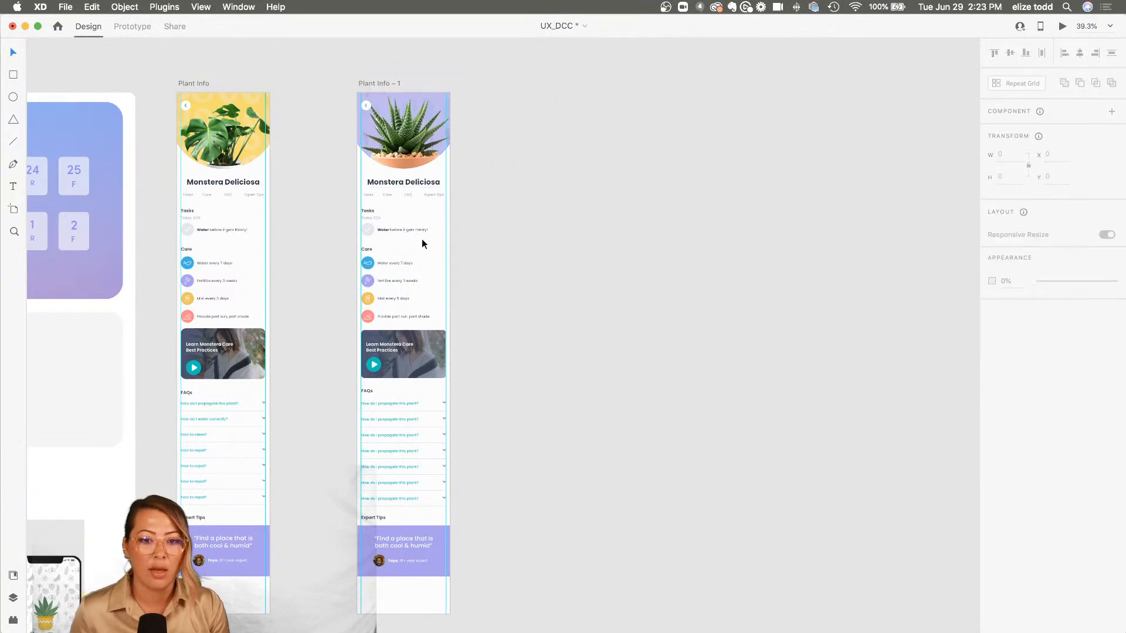
- Turn the Water task row on Plant Info – 1 into a Repeat Grid and extend it down to three rows
scroll(423, 209, "up", 3)
scroll(423, 208, "down", 3)
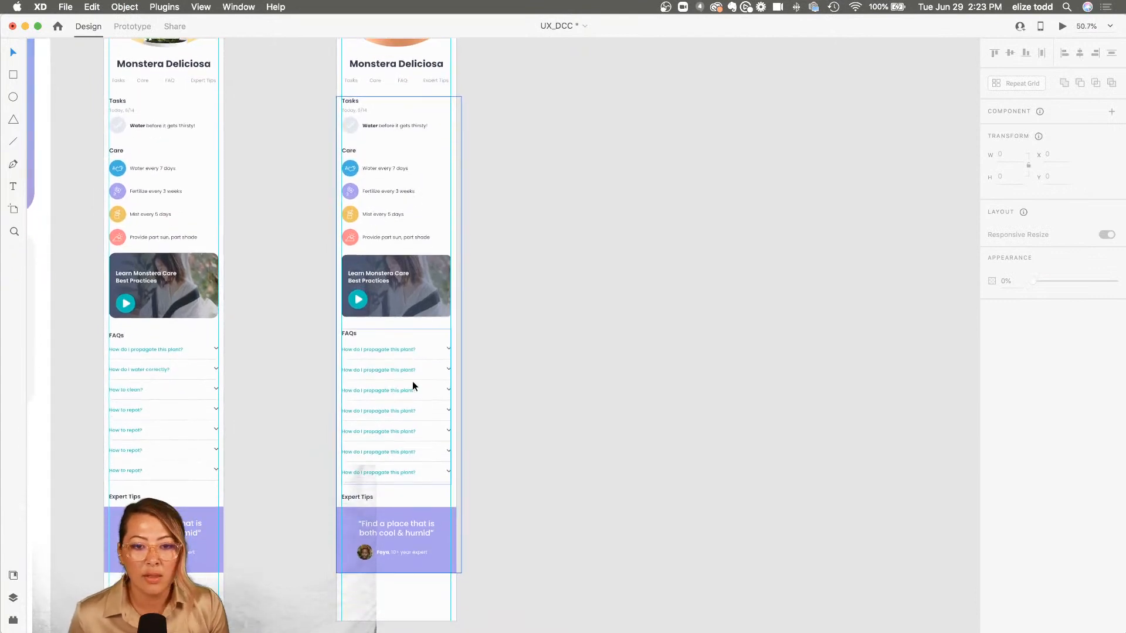
double_click(375, 128)
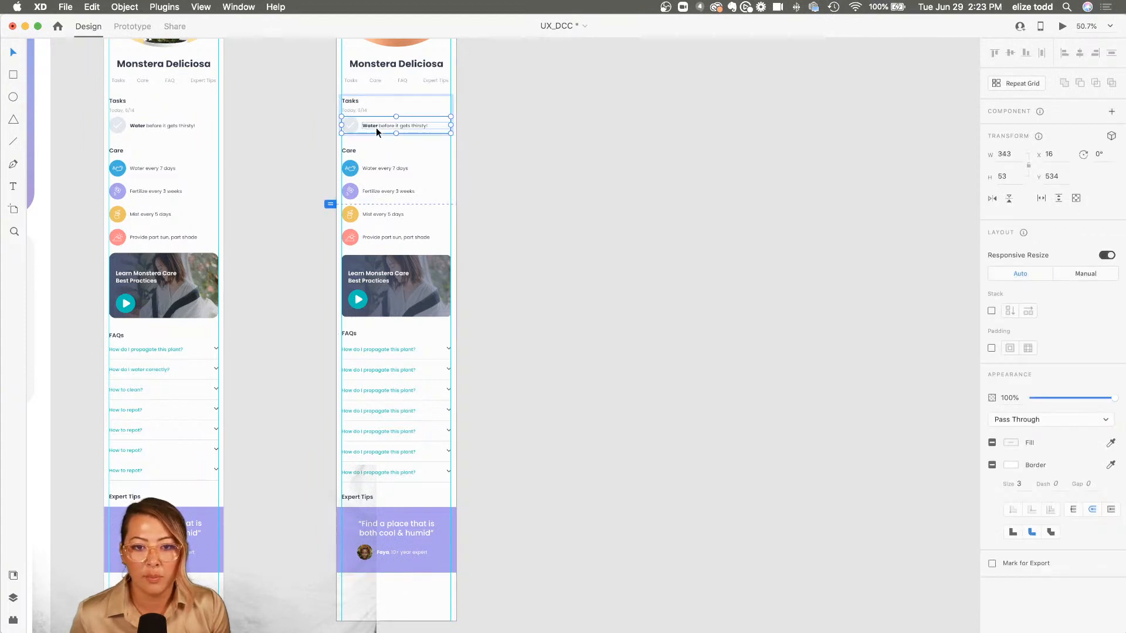
scroll(376, 127, "up", 2)
scroll(375, 127, "up", 3)
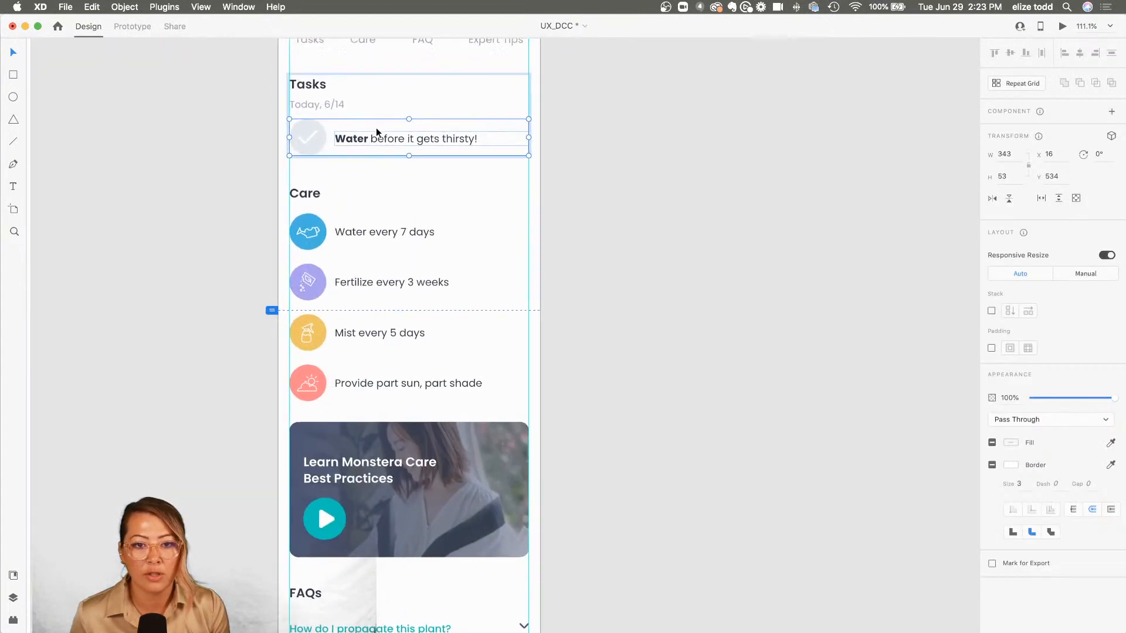
left_click(1017, 83)
scroll(485, 140, "down", 5)
left_click_drag(451, 148, 452, 203)
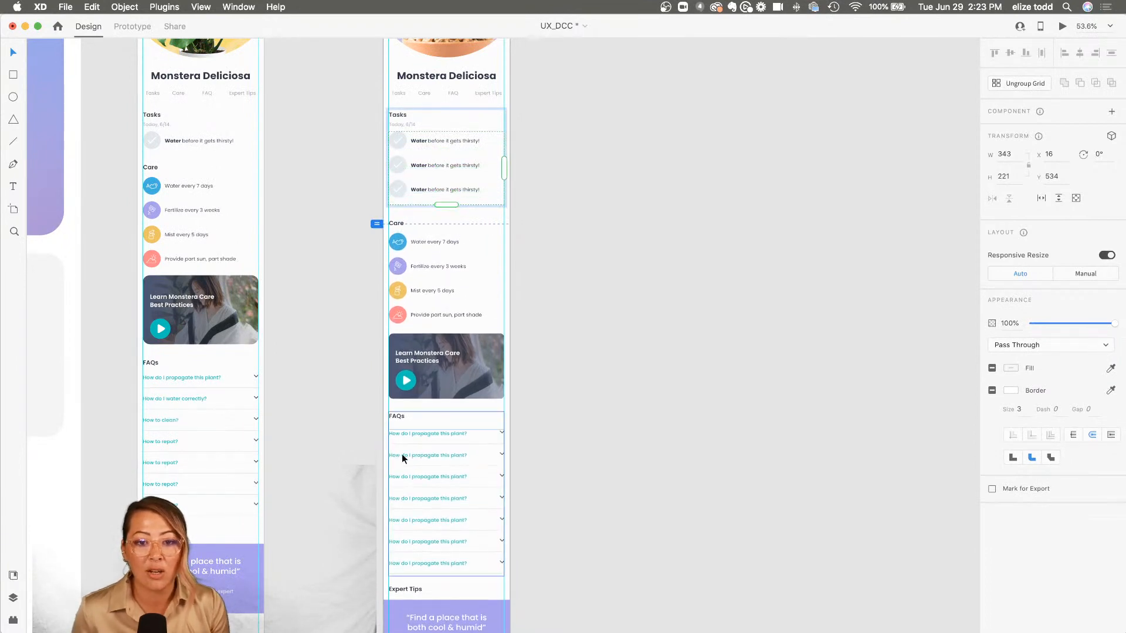
scroll(460, 322, "down", 4)
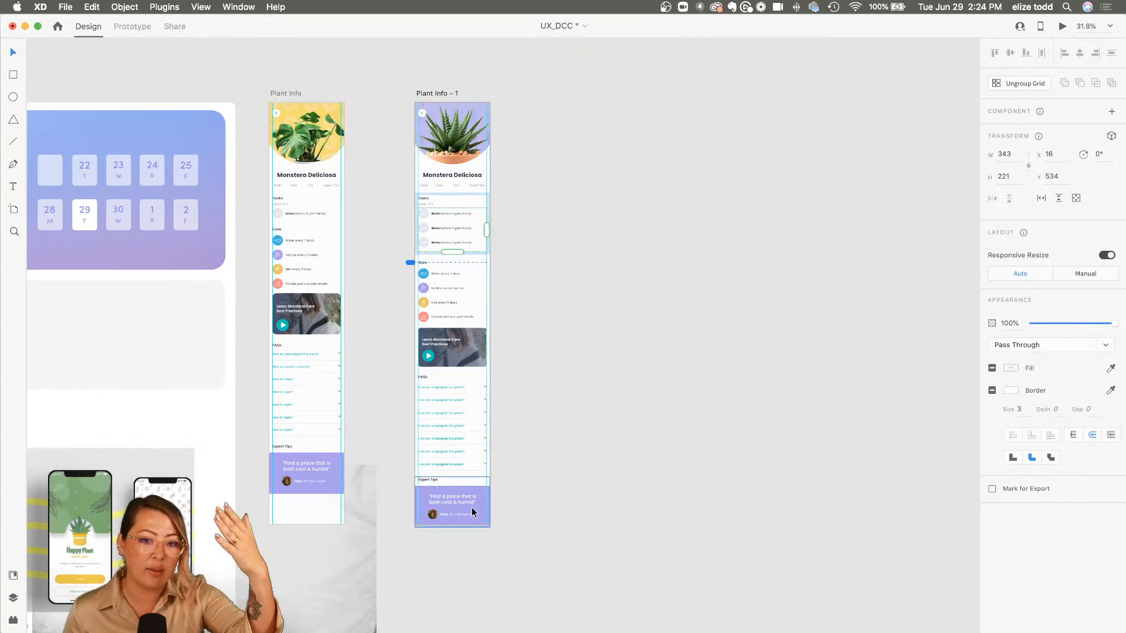
left_click(530, 335)
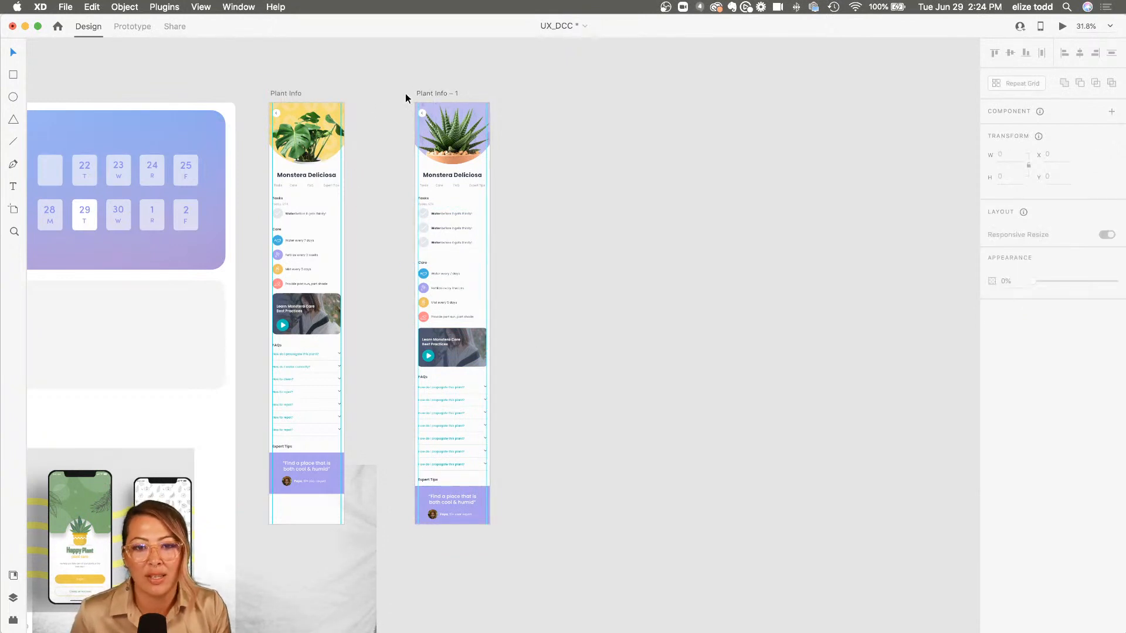
- Make room beside the Plant Info artboard, duplicate it there, and repeat the copy's Water task row into three rows
left_click_drag(435, 92, 522, 90)
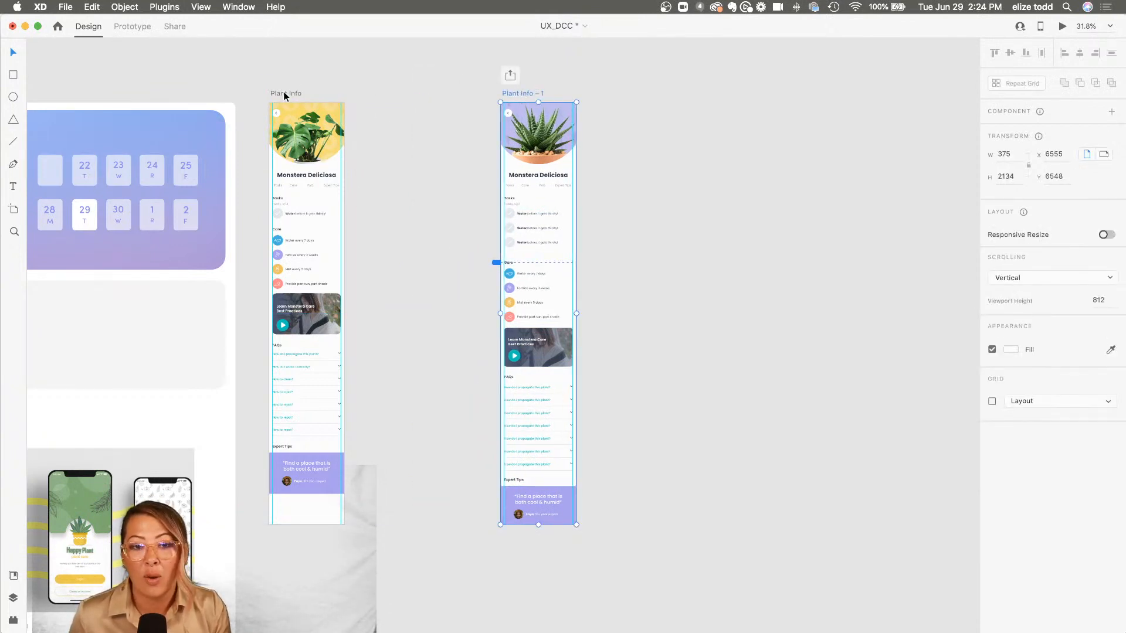
left_click_drag(283, 92, 378, 92)
scroll(429, 223, "up", 3)
left_click(396, 211)
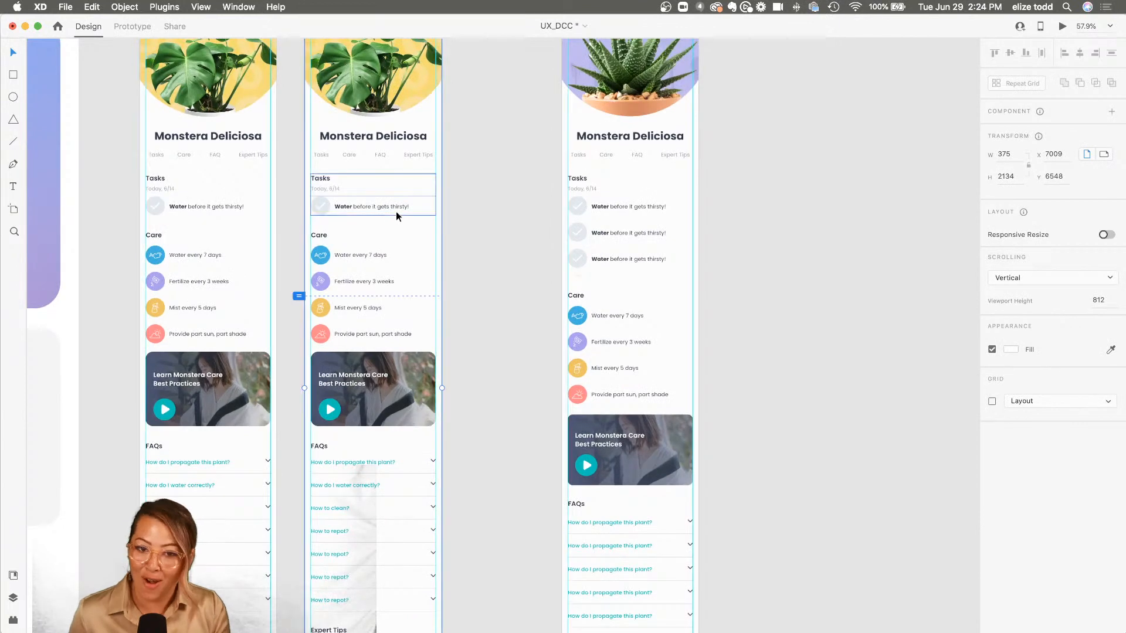
double_click(392, 210)
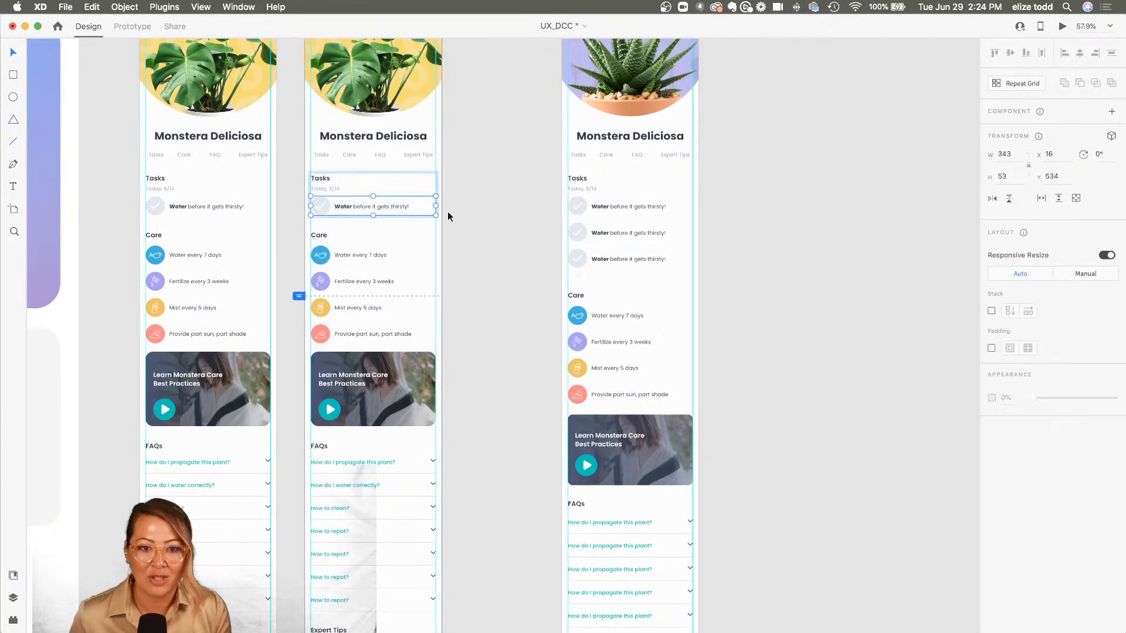
left_click(1031, 91)
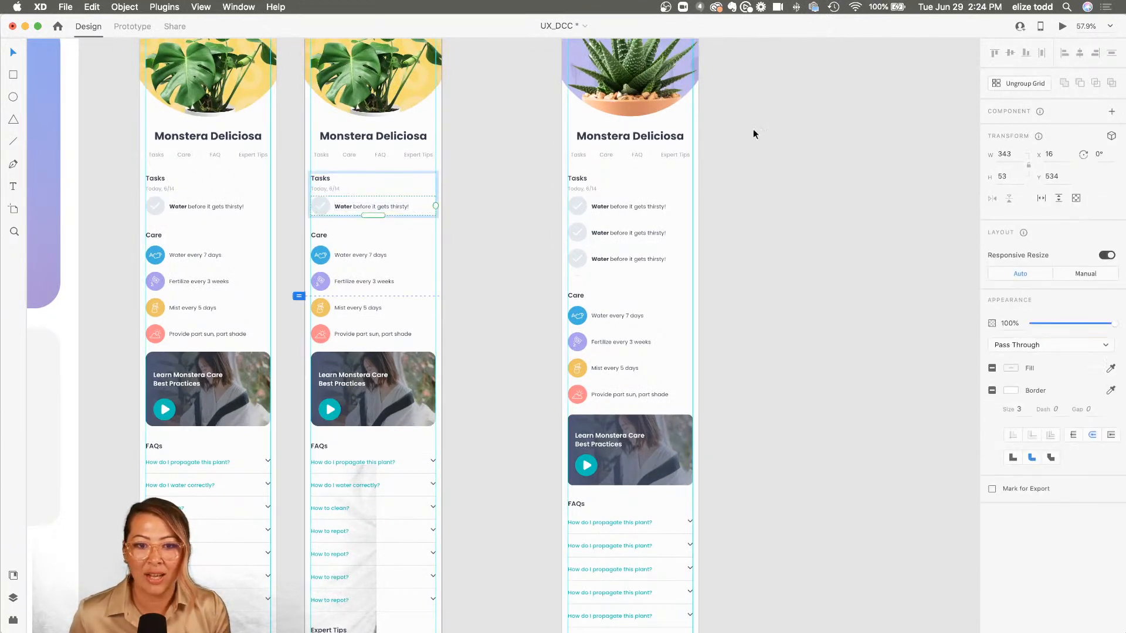
left_click_drag(373, 215, 372, 262)
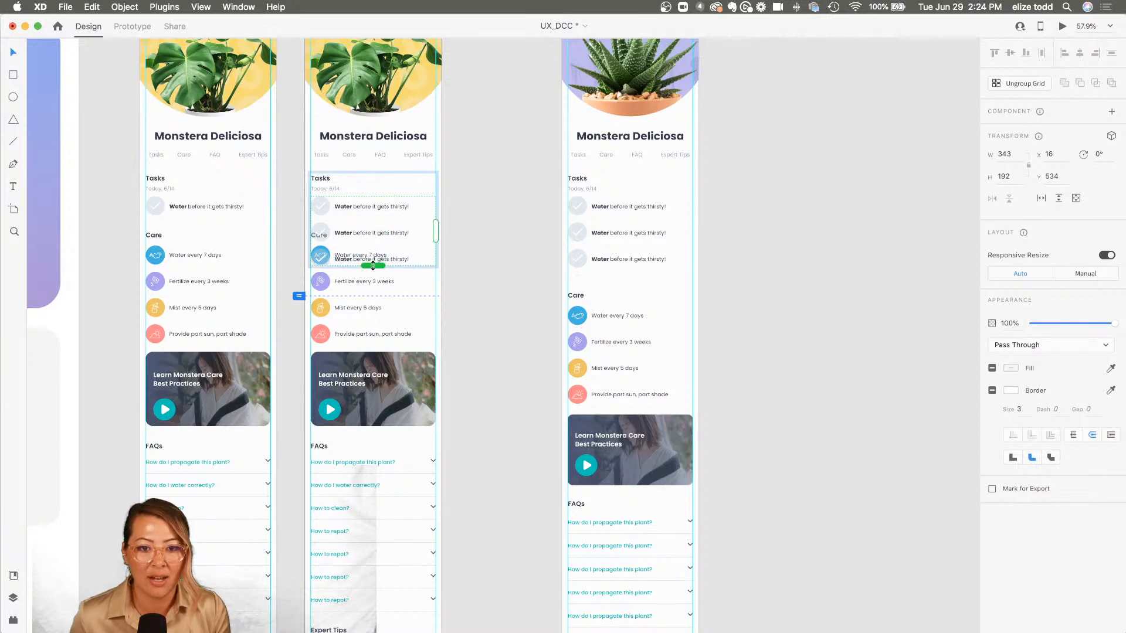
- Move the Care, video, FAQs and Expert Tips content below the tasks on Plant Info – 2 and extend the artboard to about 2284 px high
scroll(372, 262, "down", 3)
left_click(384, 317)
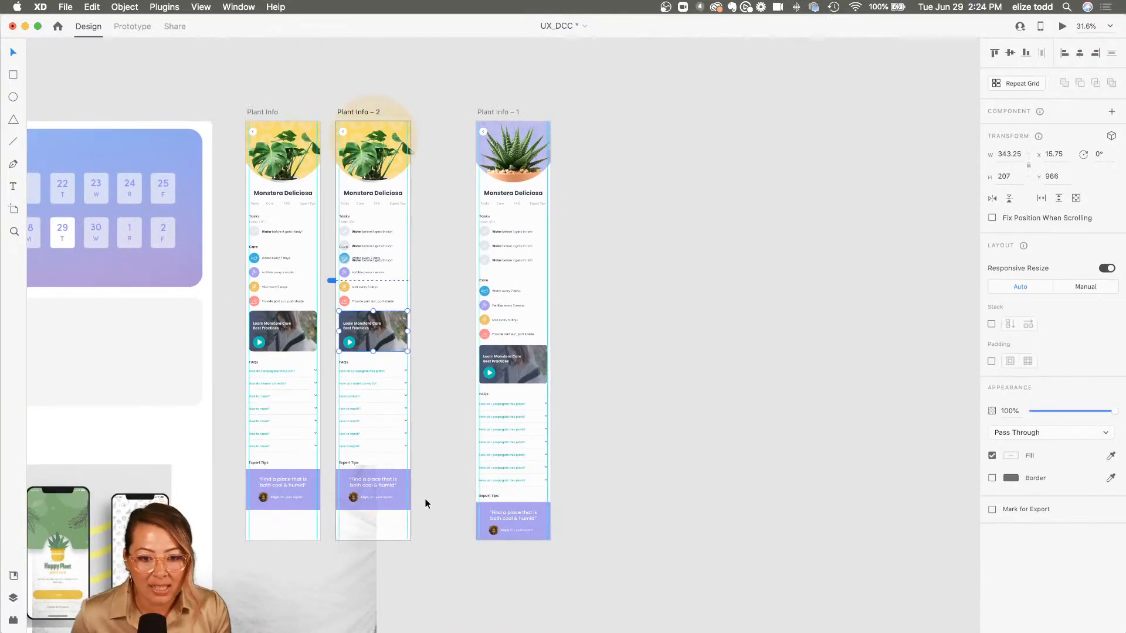
left_click_drag(425, 514, 347, 314)
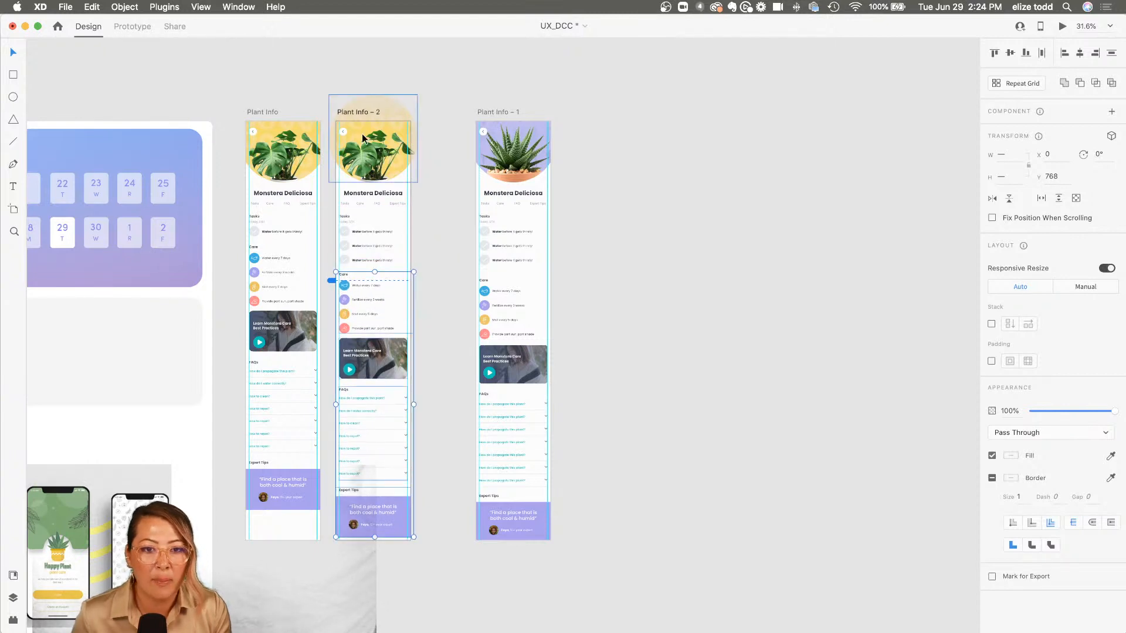
left_click(351, 110)
left_click_drag(375, 541, 373, 569)
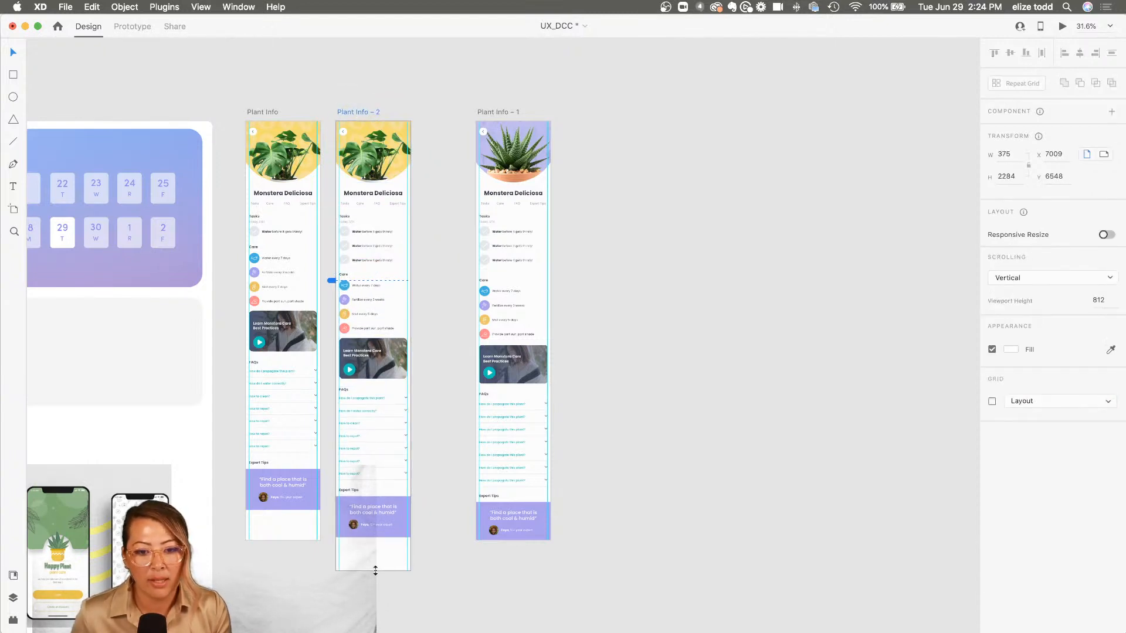
left_click(423, 552)
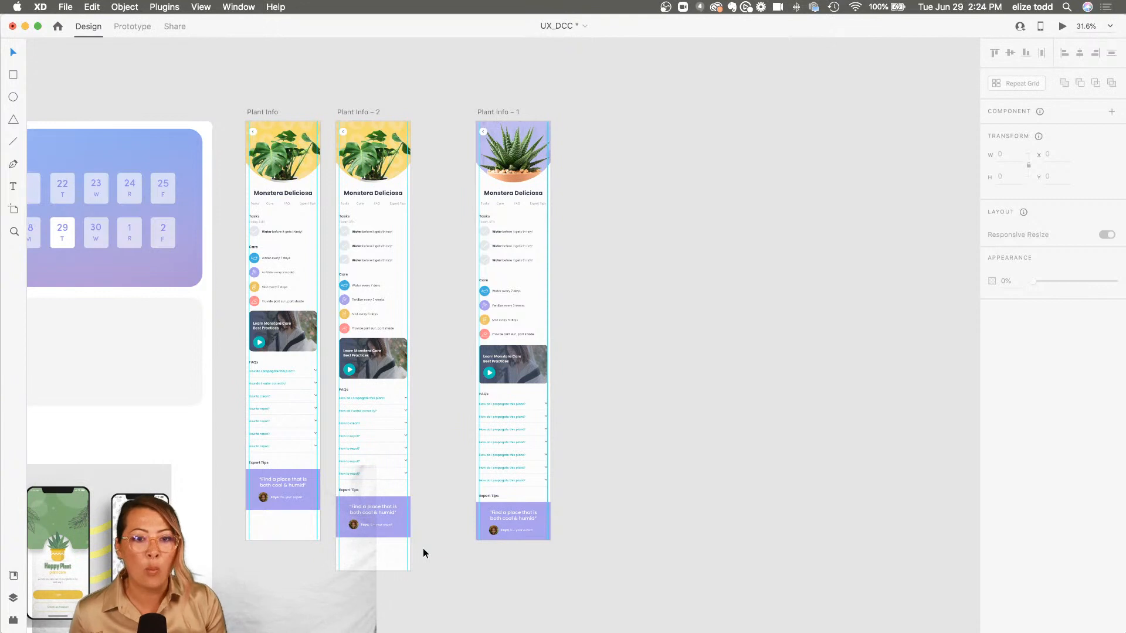
- Undo the duplicated Plant Info artboard and its edits, and move Plant Info – 1 back beside the original artboard
key("super+z")
key("super+z")
key("super+z")
key("super+z")
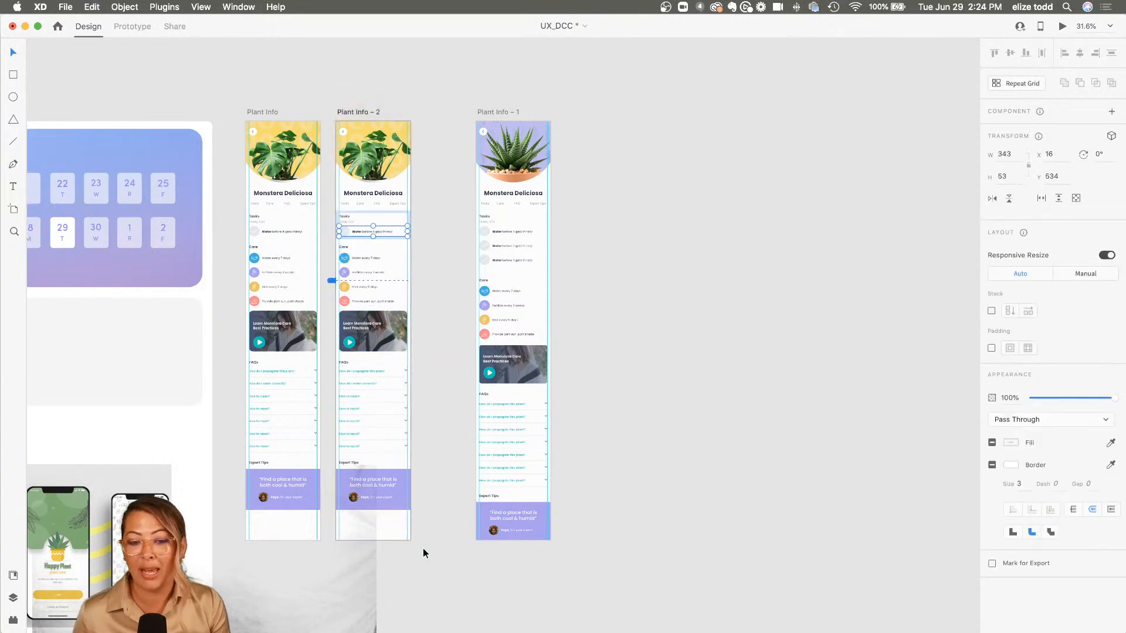
key("super+z")
key("super+z")
left_click_drag(501, 109, 378, 114)
- Shorten the FAQs Repeat Grid on Plant Info – 1 to three questions
scroll(459, 339, "up", 5)
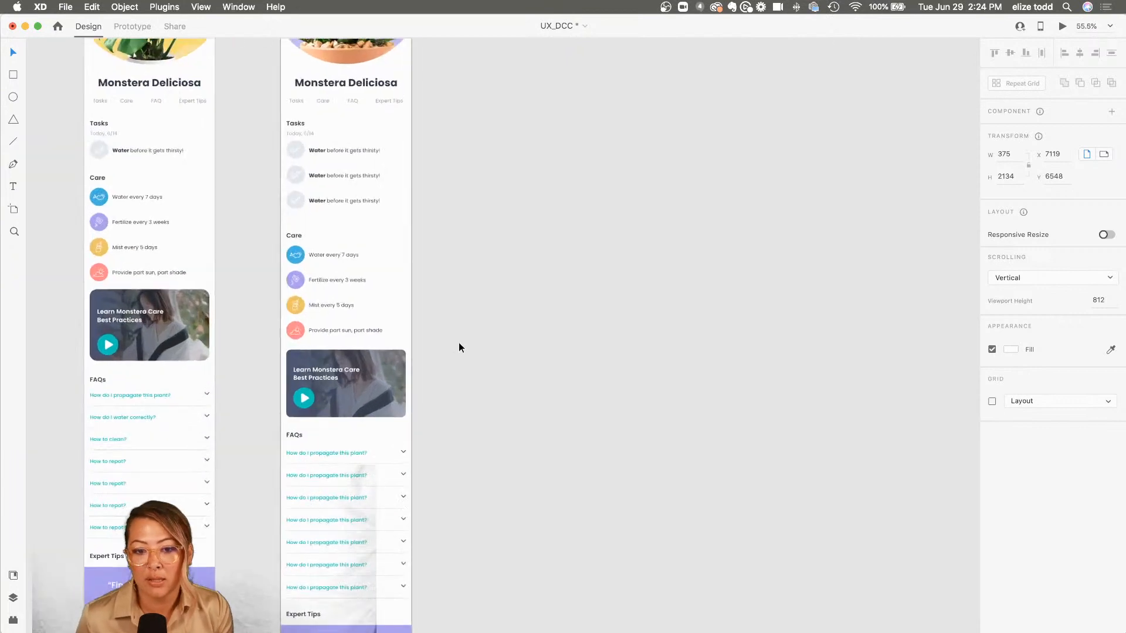
left_click(339, 456)
scroll(339, 456, "down", 2)
double_click(339, 456)
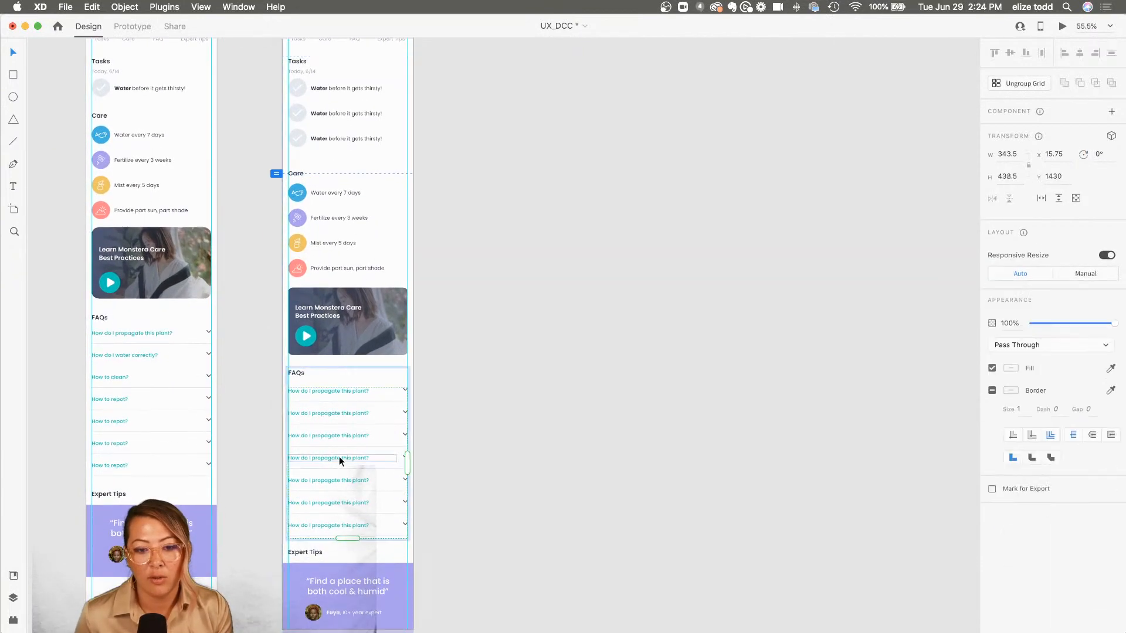
left_click_drag(347, 538, 346, 447)
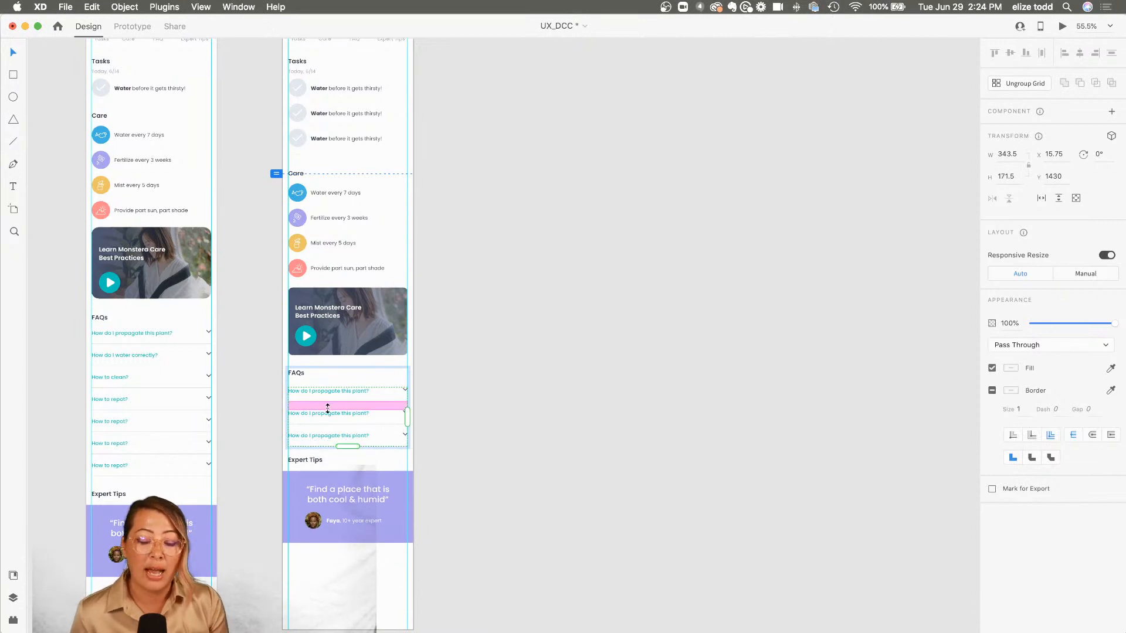
scroll(324, 399, "up", 3)
scroll(326, 407, "down", 2)
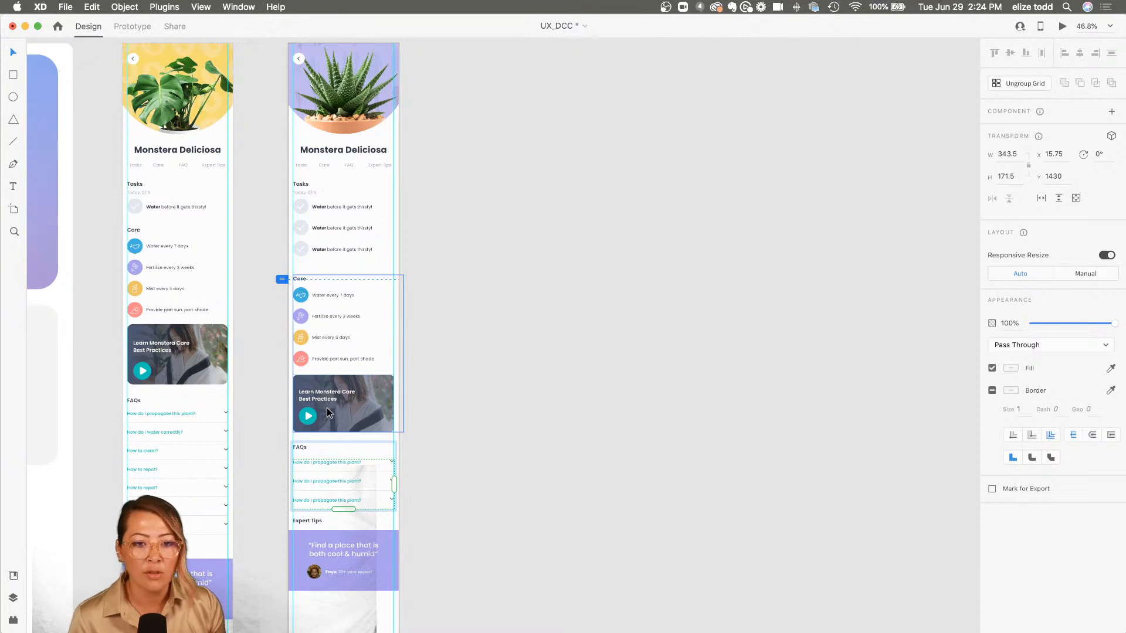
left_click(523, 412)
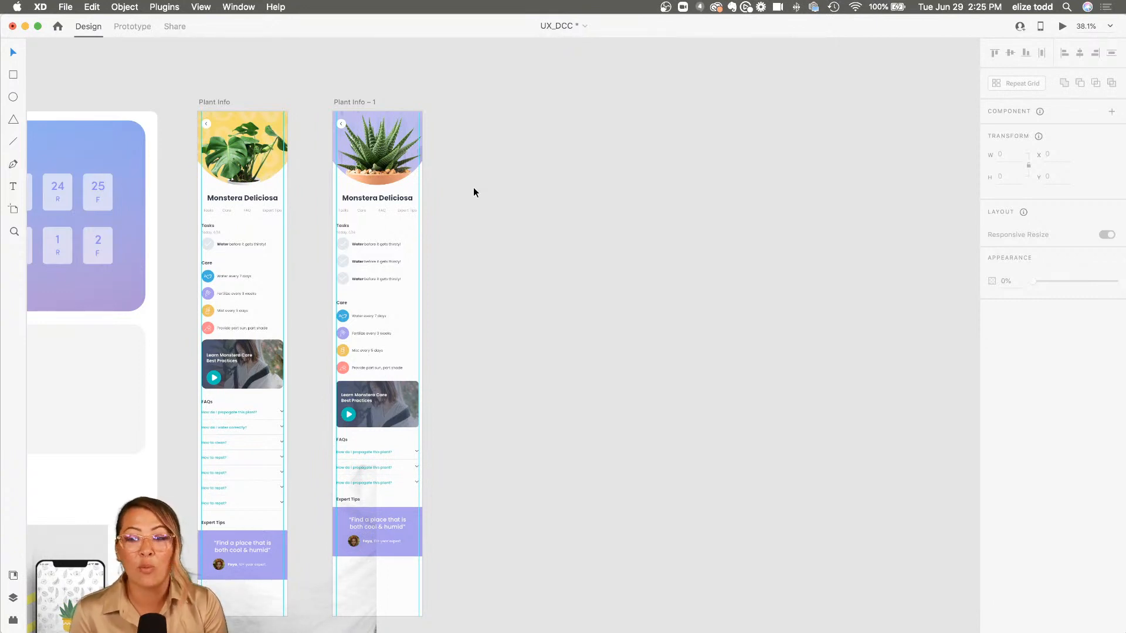
- Reduce the height of the Plant Info – 1 artboard so it ends just below the Expert Tips quote banner
left_click(345, 102)
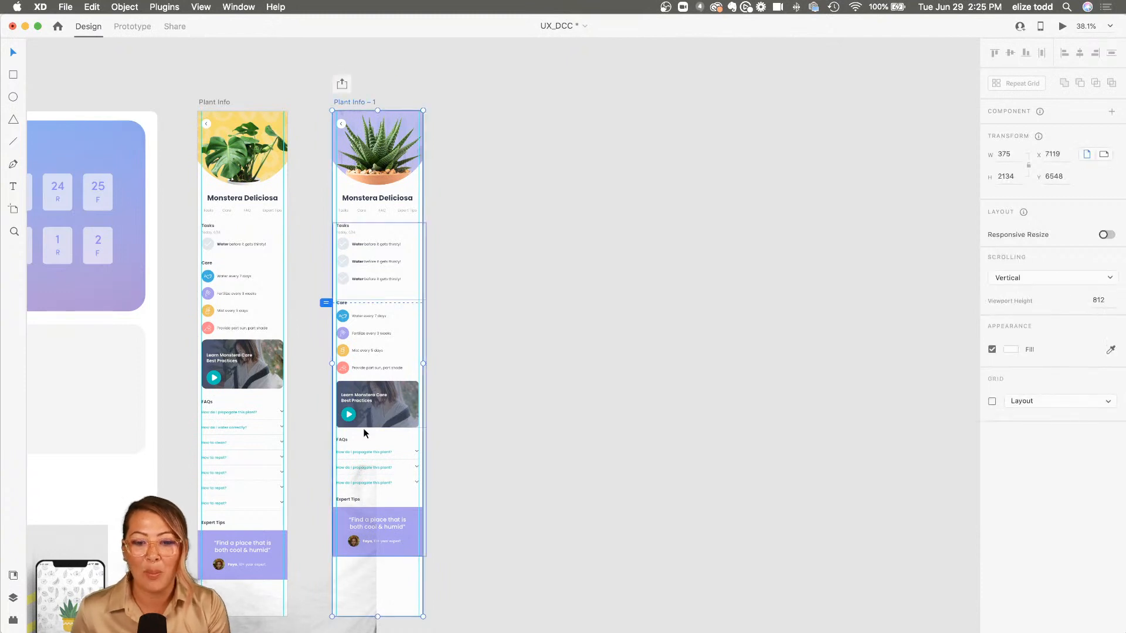
left_click_drag(377, 617, 378, 564)
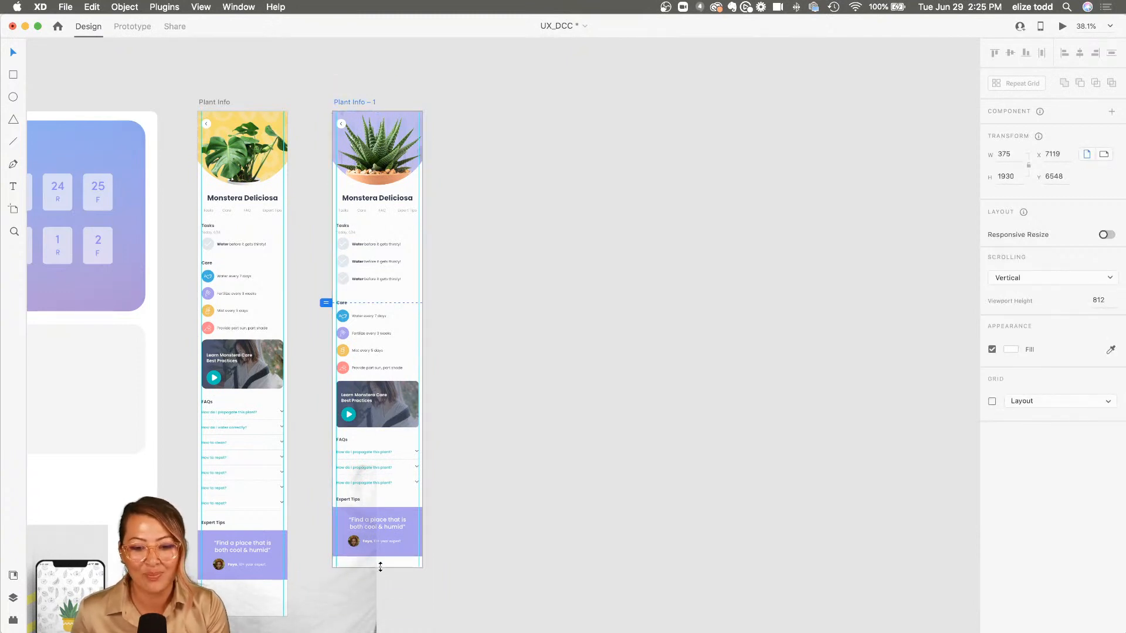
left_click(529, 560)
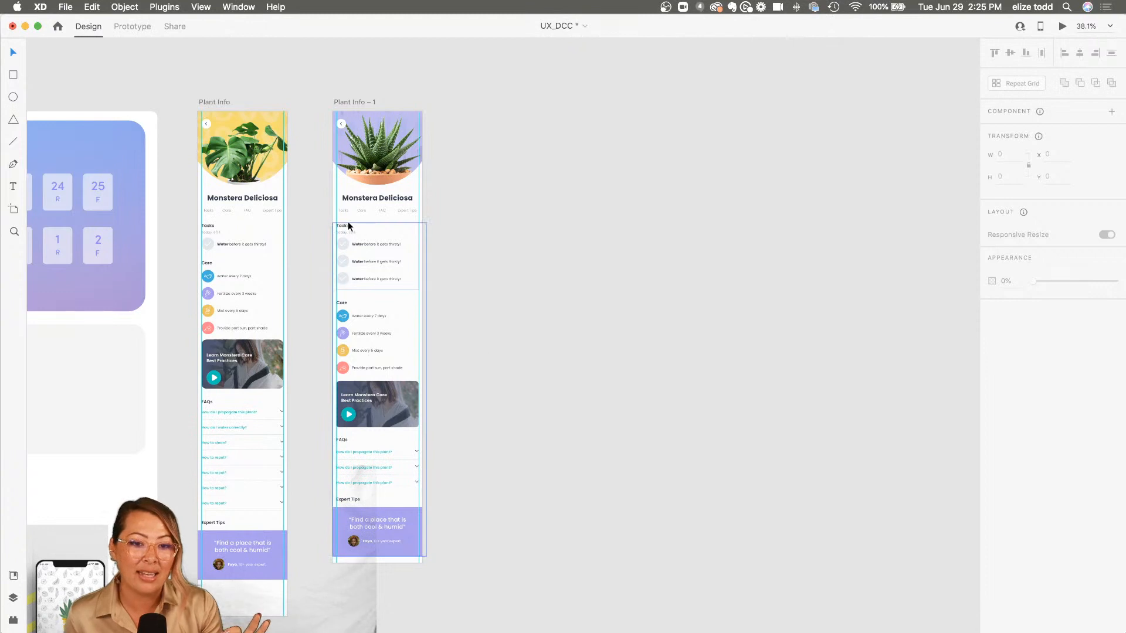
- Open a preview of the Plant Info – 1 artboard
scroll(371, 210, "up", 5)
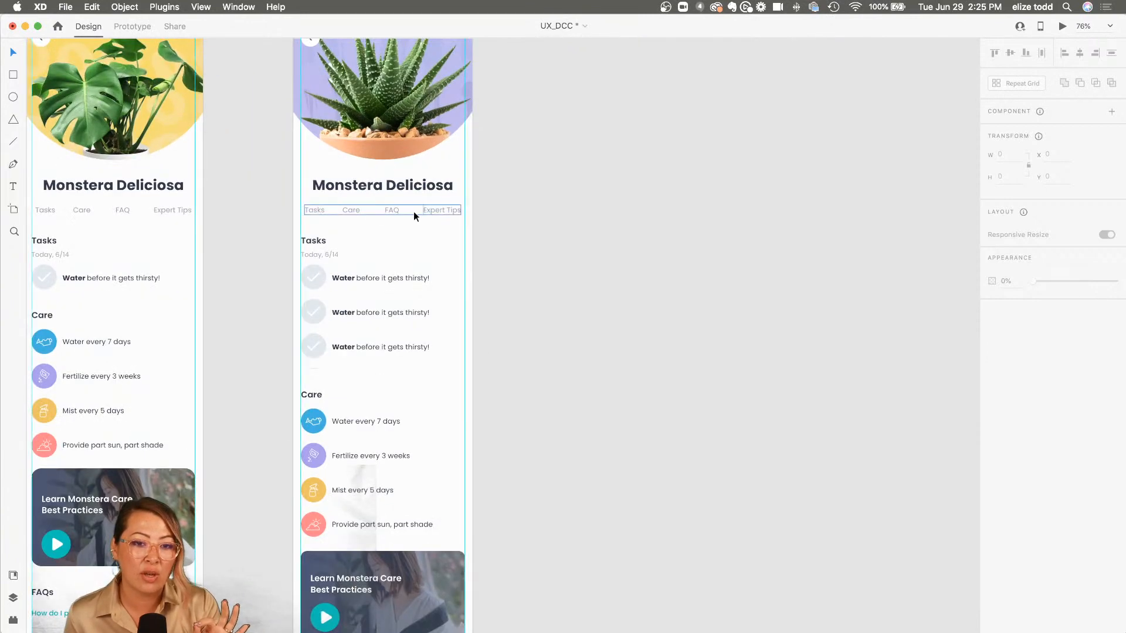
left_click(444, 209)
scroll(382, 234, "up", 3)
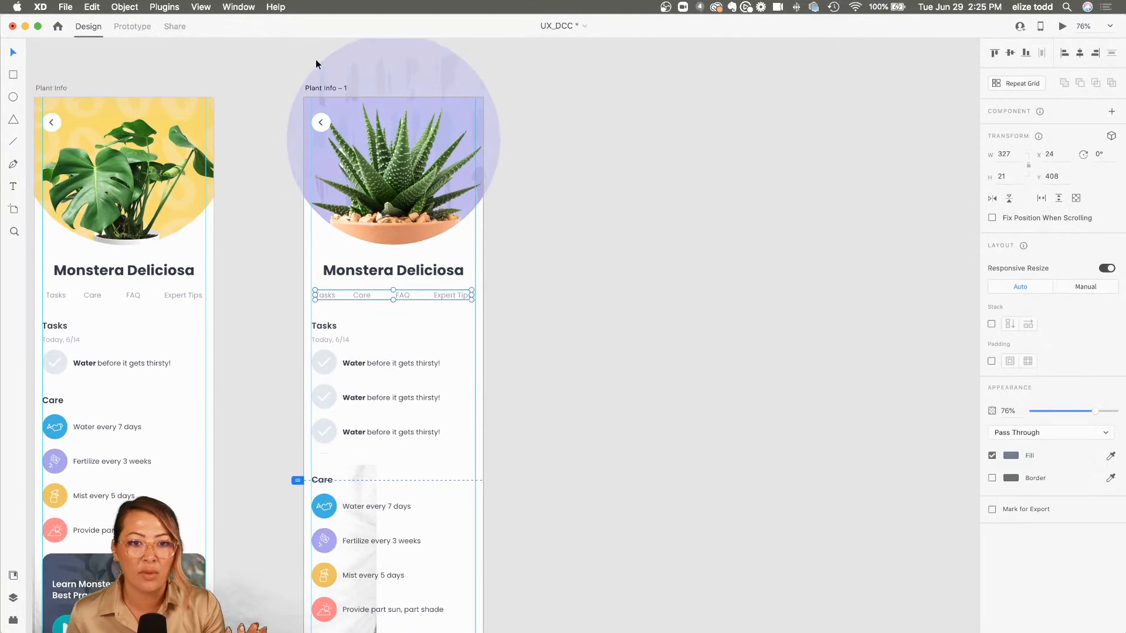
left_click(124, 64)
scroll(125, 64, "left", 2)
left_click(392, 87)
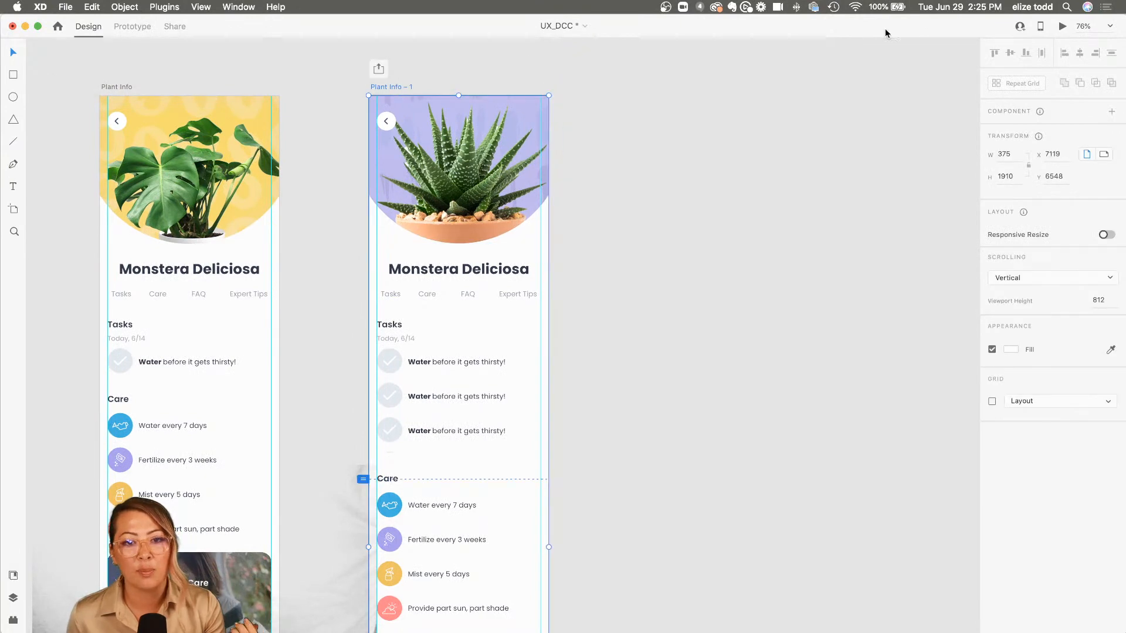
left_click(1062, 26)
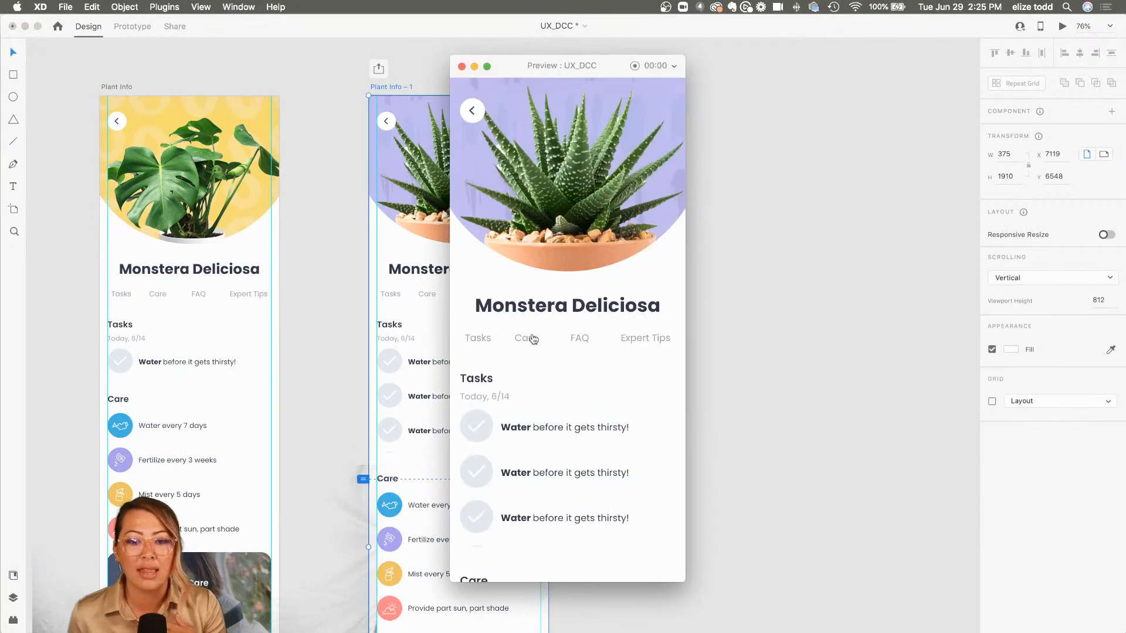
- Test the Care anchor link in the Plant Info – 1 preview, close the preview and clear the artboard selection
left_click(532, 340)
scroll(531, 287, "up", 3)
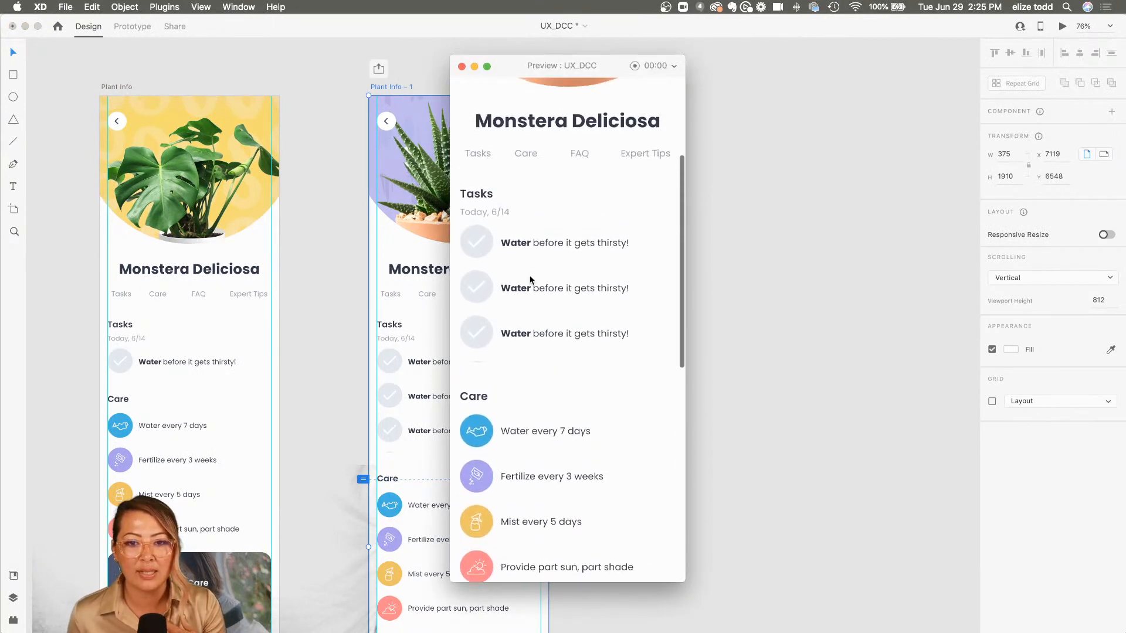
left_click(462, 66)
left_click(636, 138)
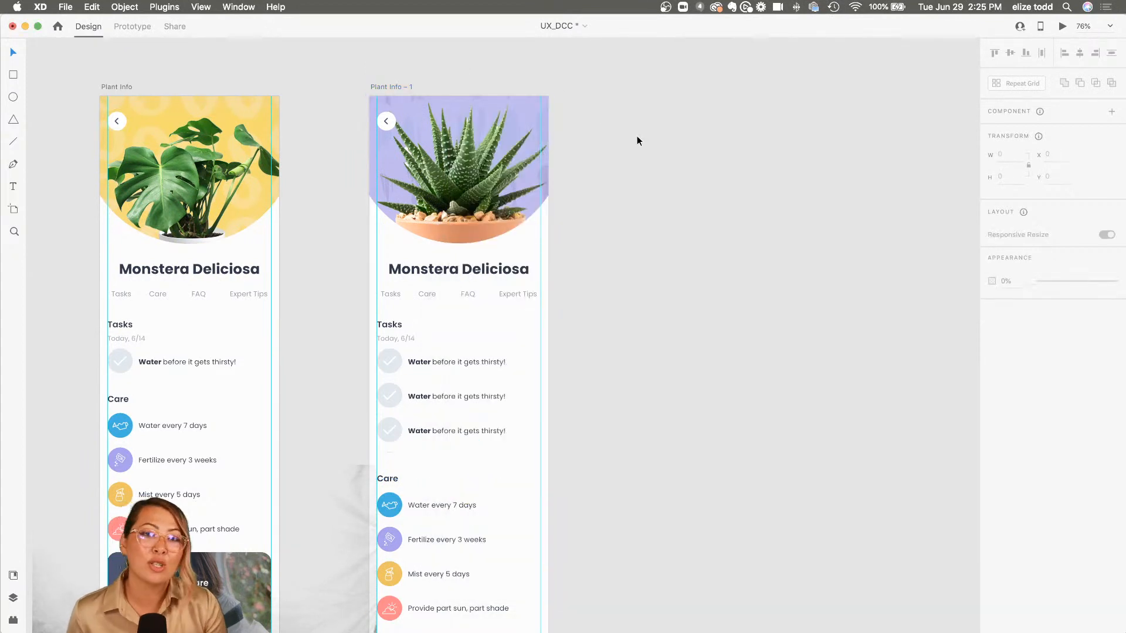